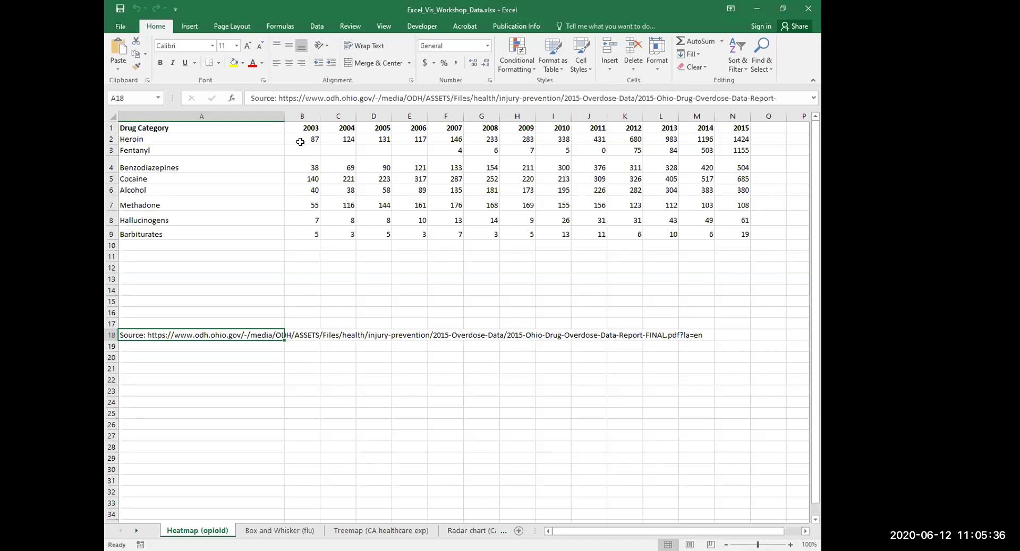
Create a conditional formatting rule for B2:N9 with the 2-Color Scale style and the minimum type Lowest Value.
click(299, 140)
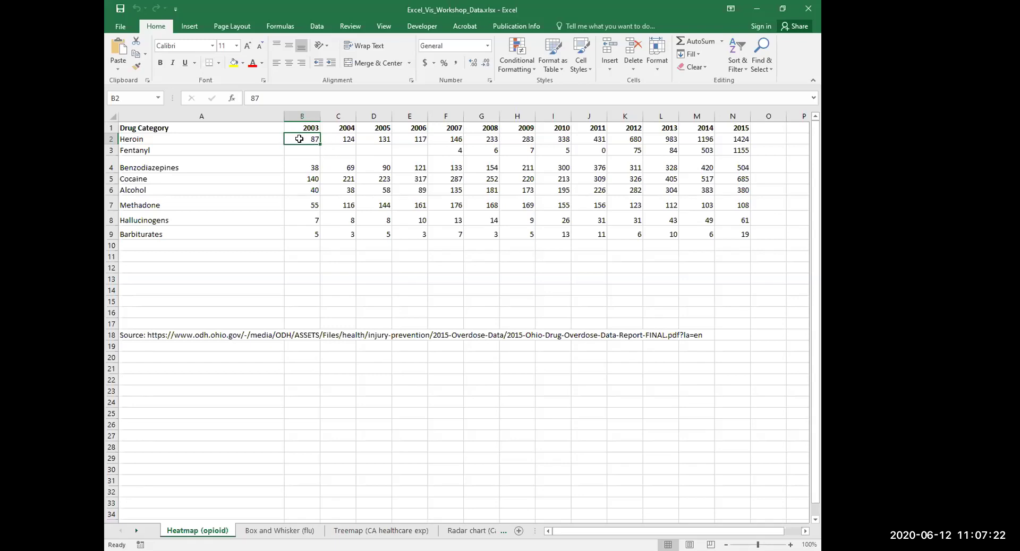
drag(300, 139, 724, 227)
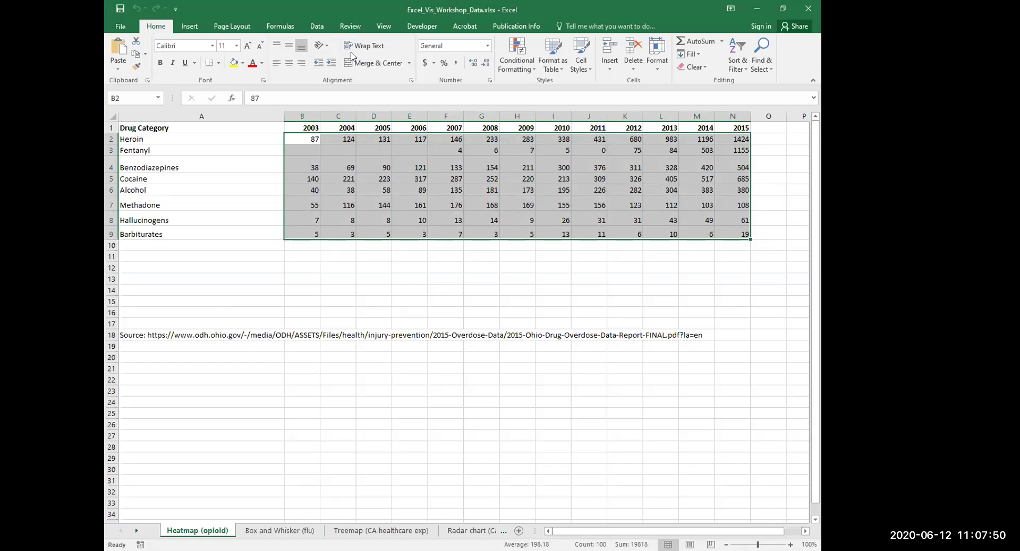
click(523, 69)
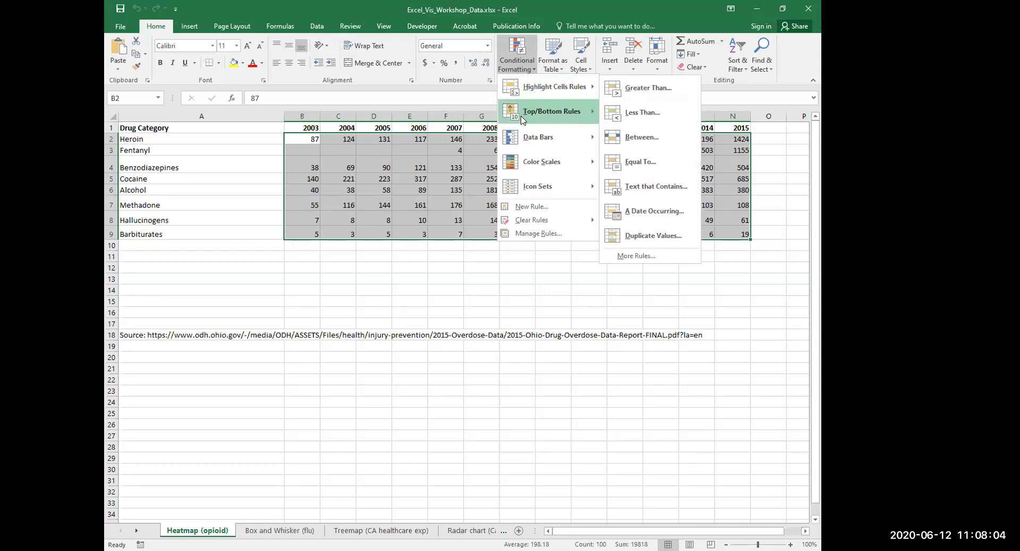
mouse_move(525, 161)
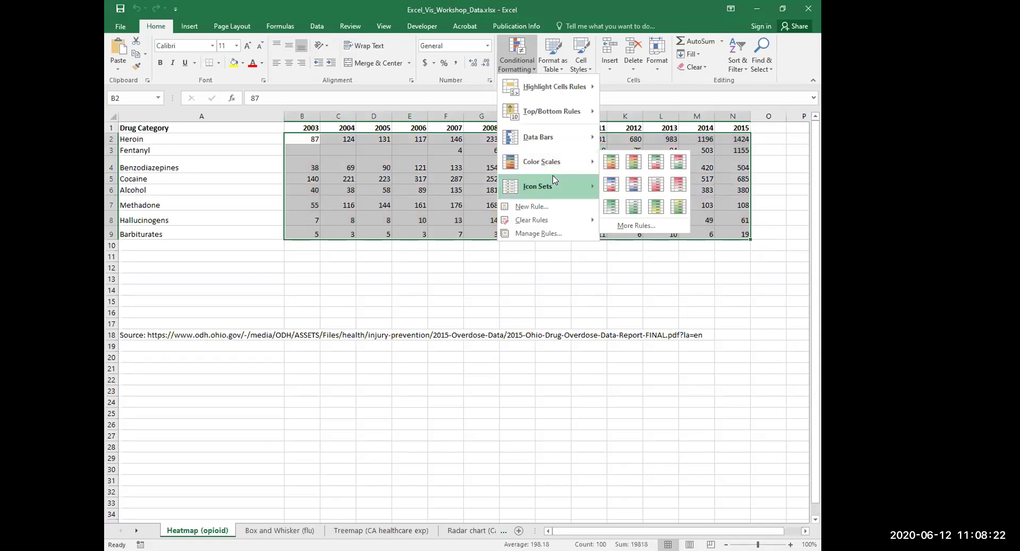
click(531, 207)
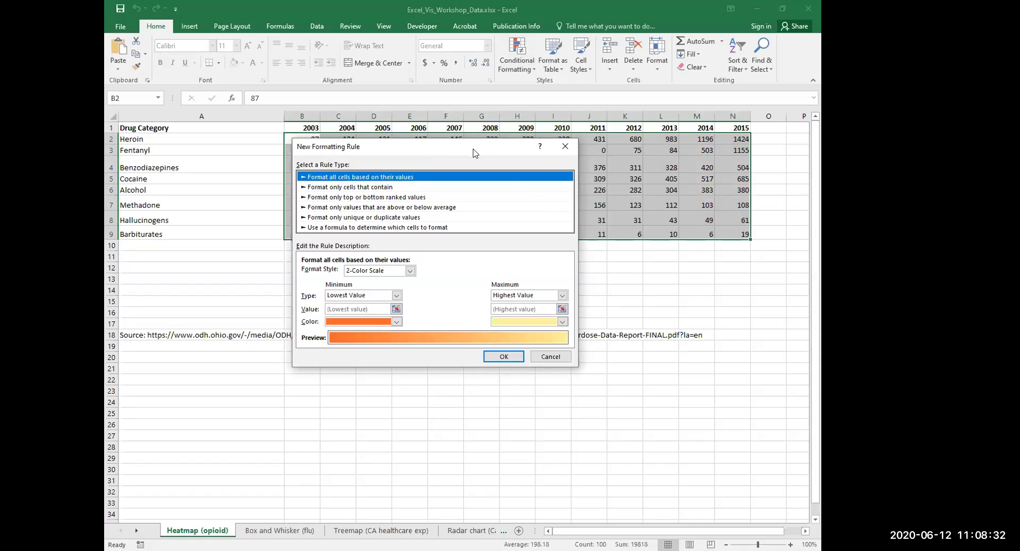
drag(475, 153, 515, 161)
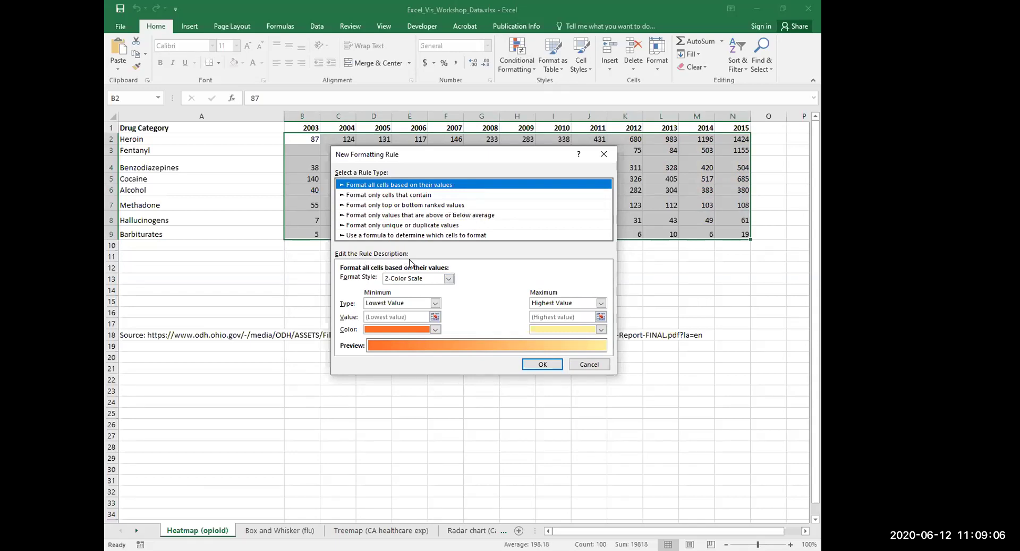
click(449, 279)
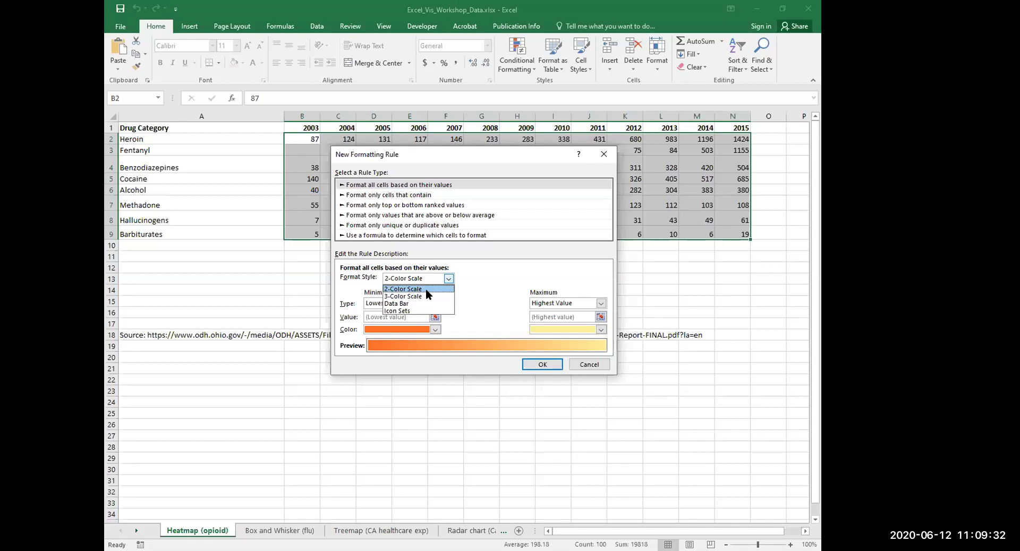
click(426, 289)
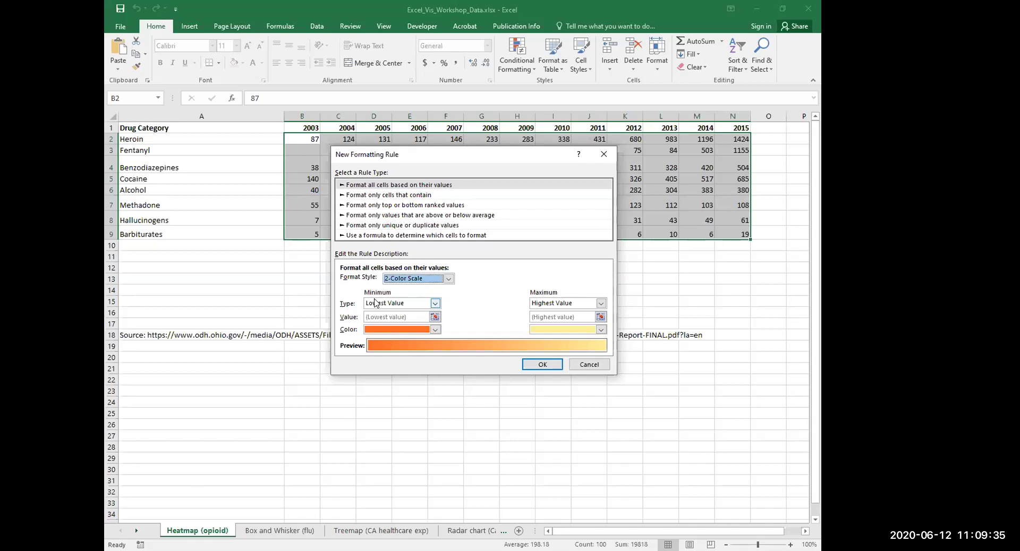
click(435, 304)
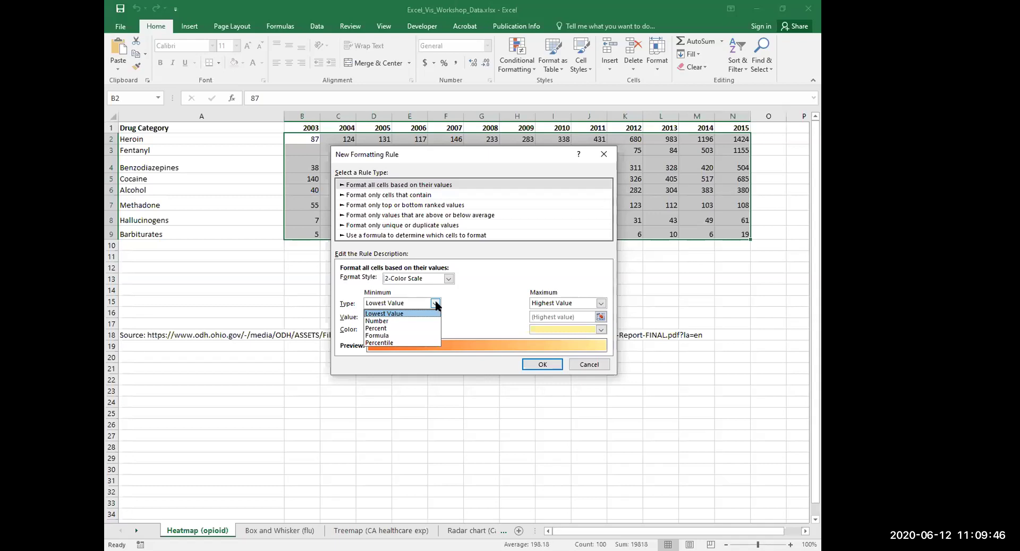
click(436, 303)
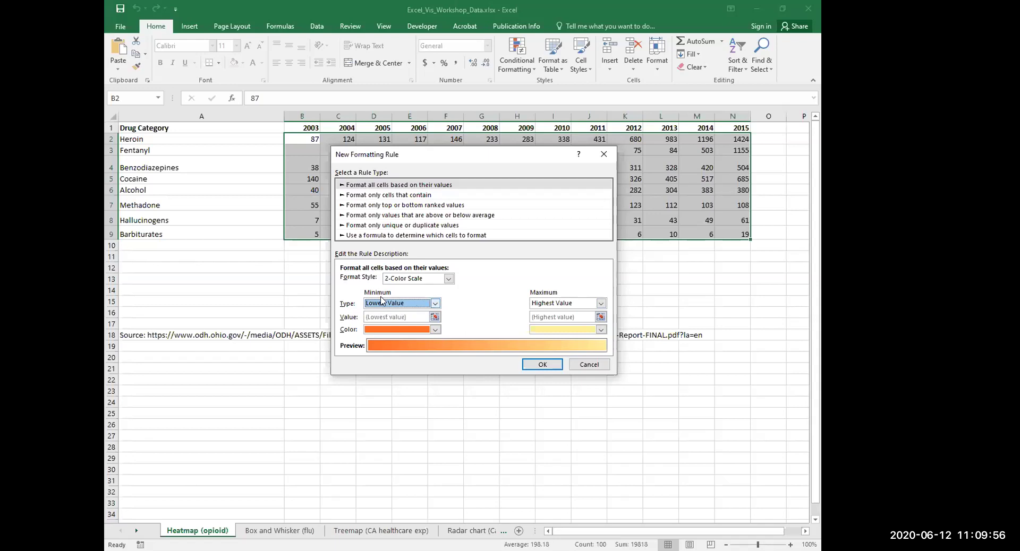
Set the color scale's minimum color to blue and its maximum color to red, and apply the rule.
click(436, 331)
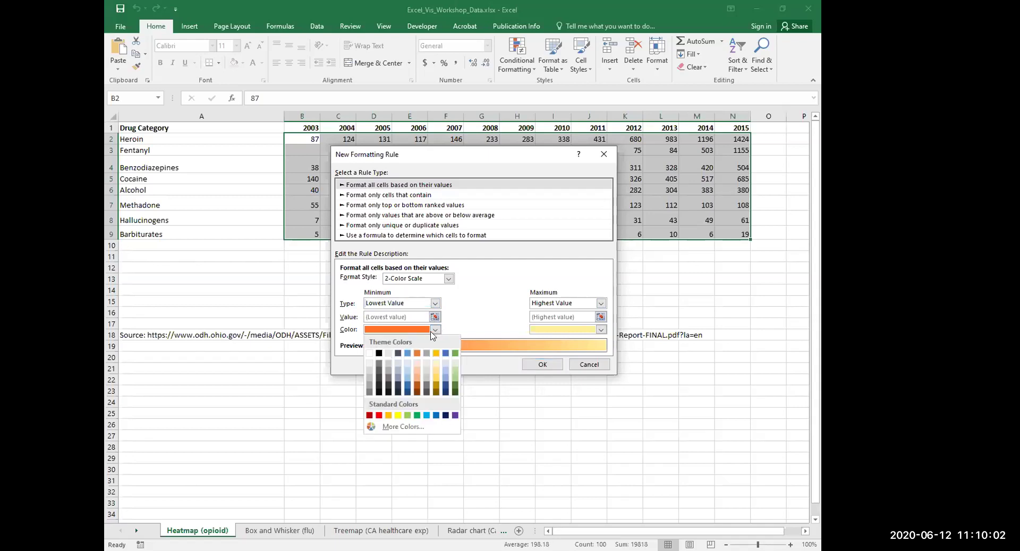
click(408, 355)
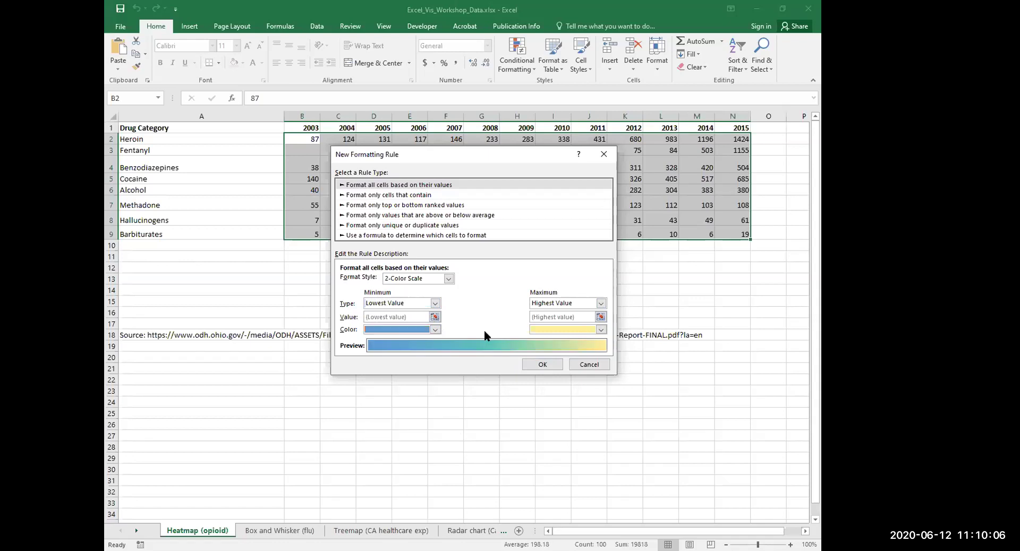
click(602, 330)
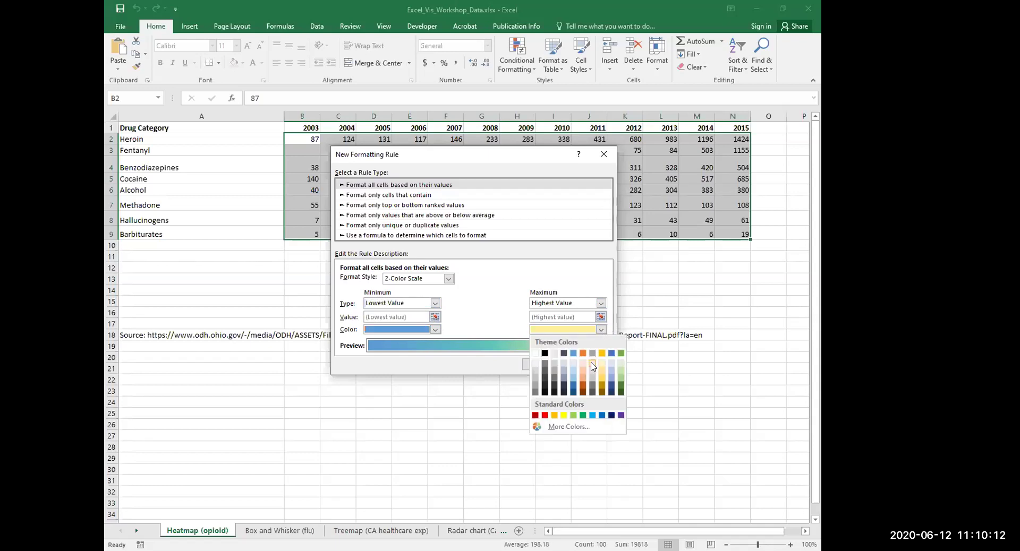
click(544, 415)
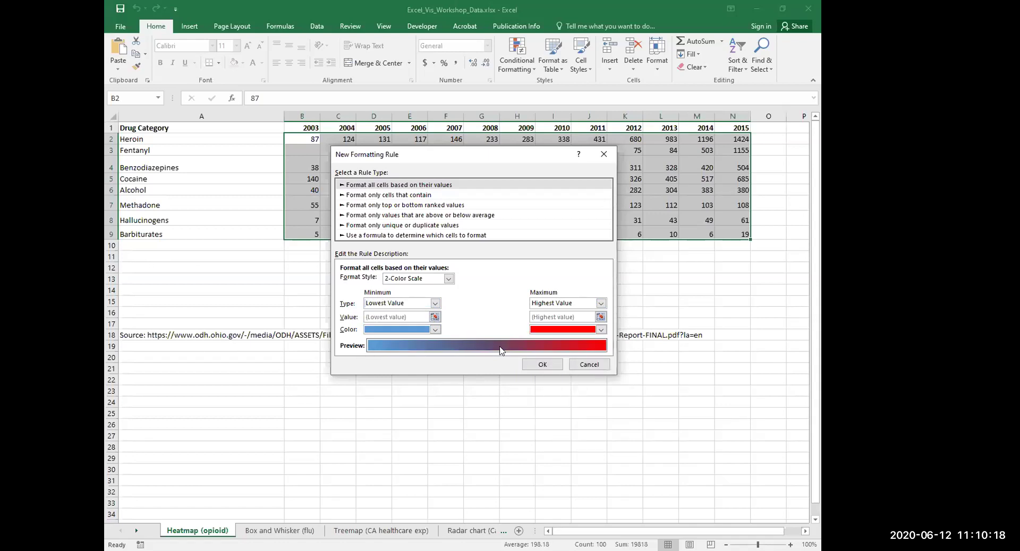
click(541, 366)
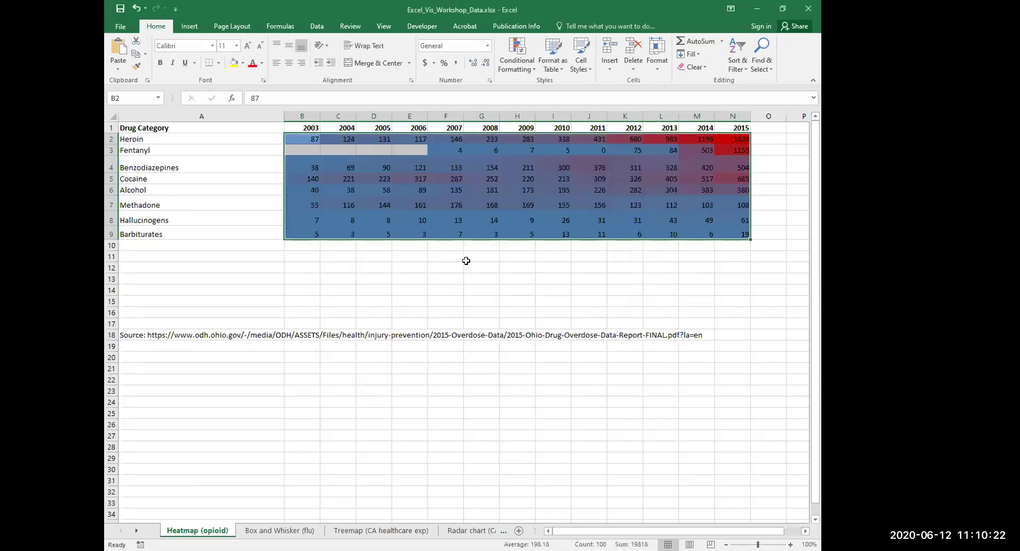
click(466, 261)
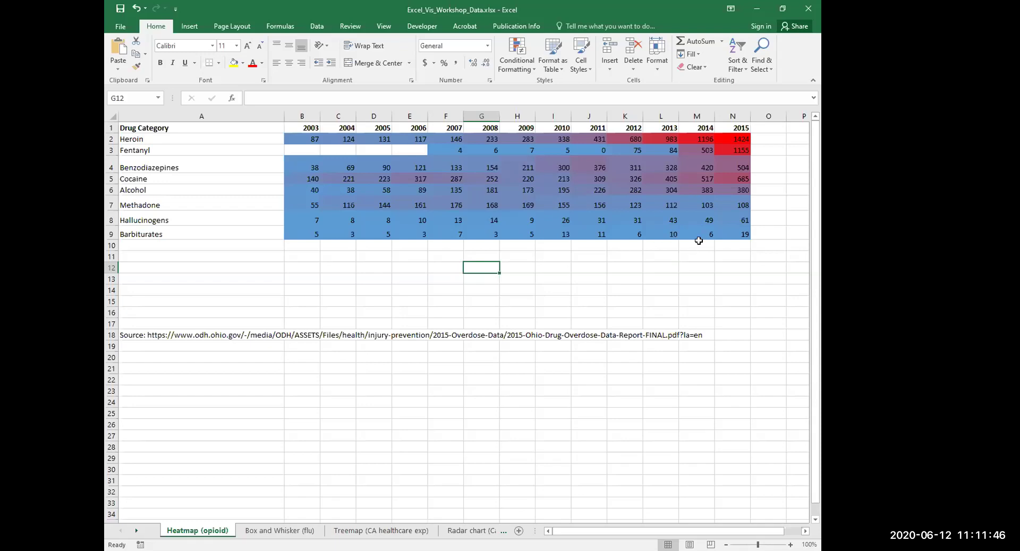
Hide the numbers in B2:N9 by giving the cells the custom number format ;;;.
drag(316, 140, 741, 236)
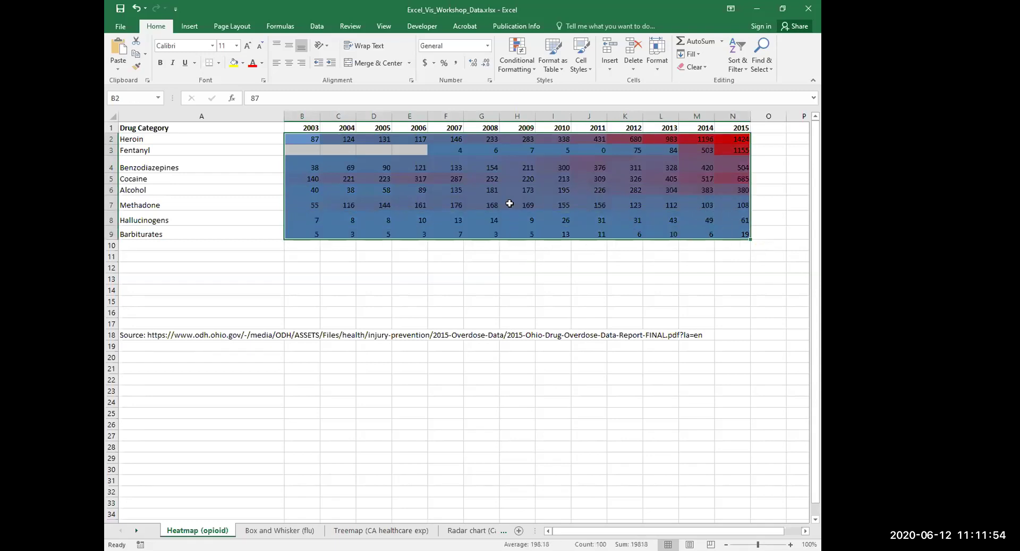
right_click(496, 178)
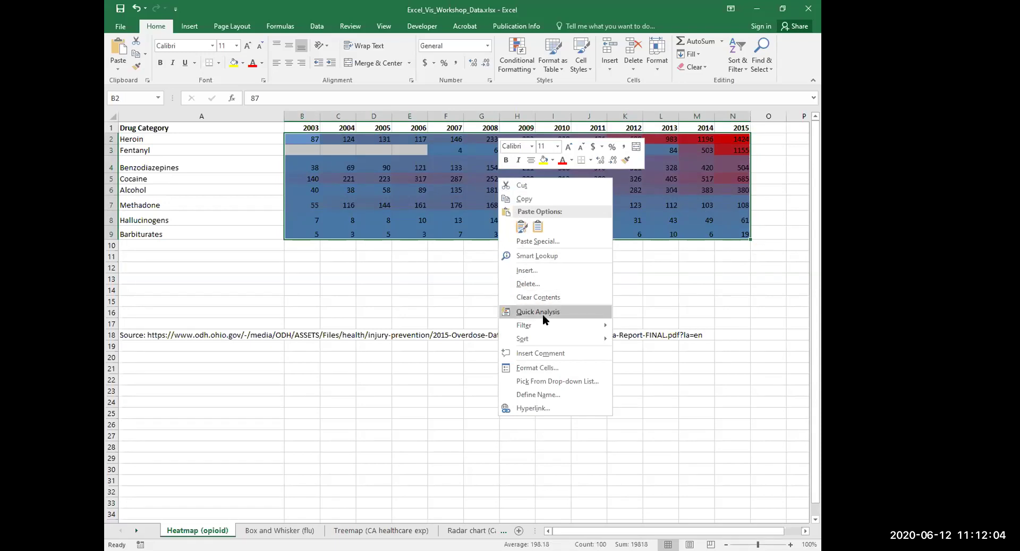
click(573, 369)
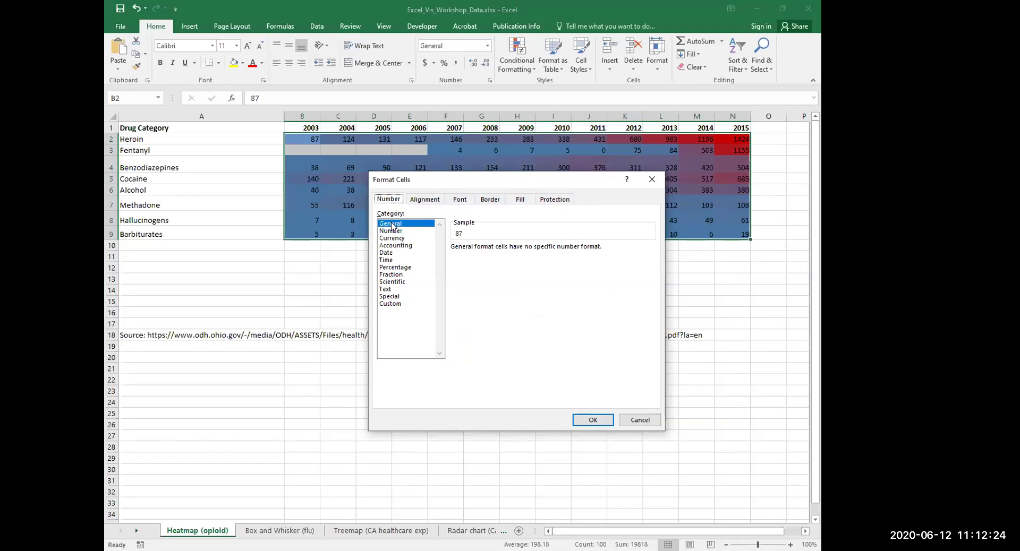
click(391, 306)
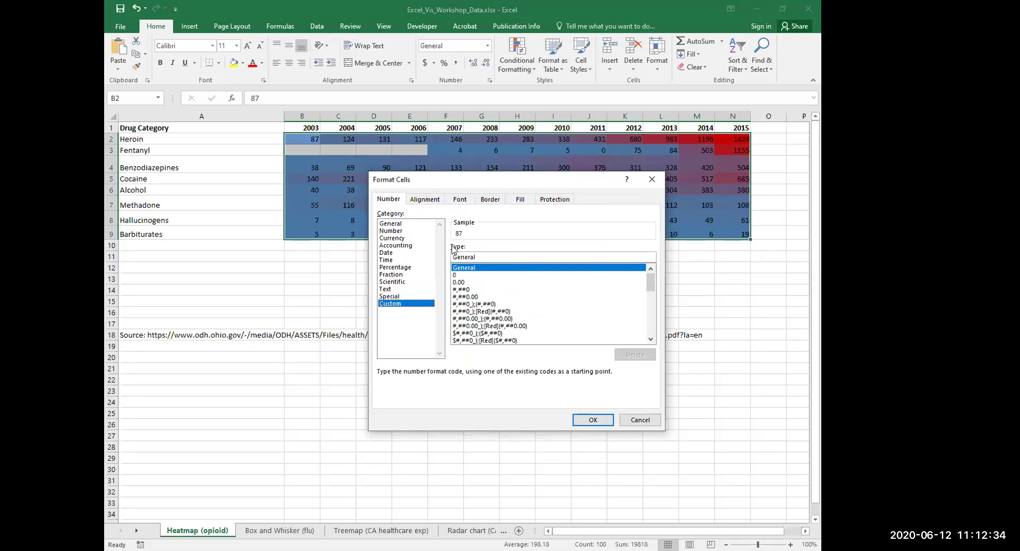
double_click(470, 257)
click(475, 258)
mouse_move(653, 286)
mouse_down()
mouse_move(651, 307)
mouse_move(650, 272)
mouse_up()
key(BackSpace)
key(BackSpace)
key(BackSpace)
key(BackSpace)
key(BackSpace)
key(BackSpace)
key(BackSpace)
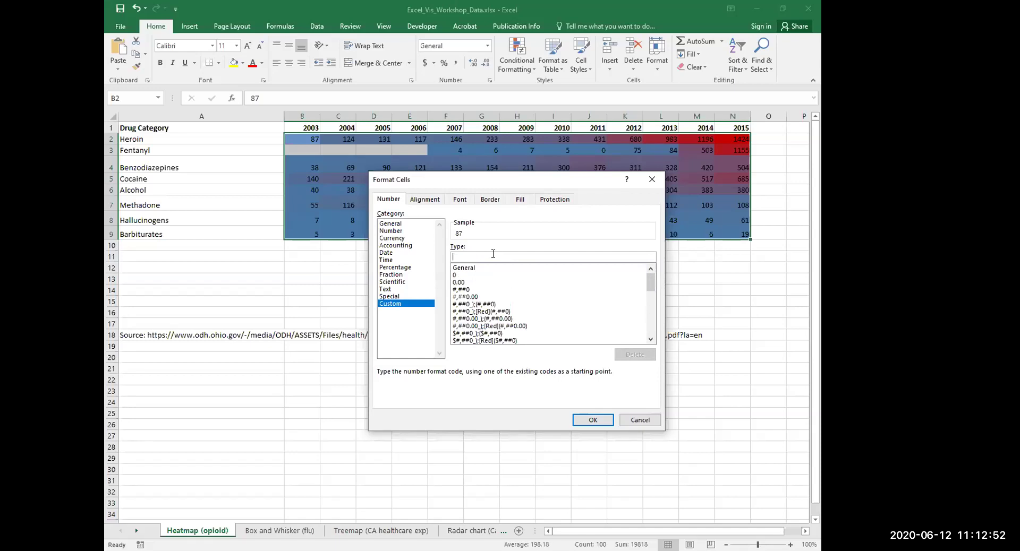
text(;;;)
click(604, 421)
click(558, 275)
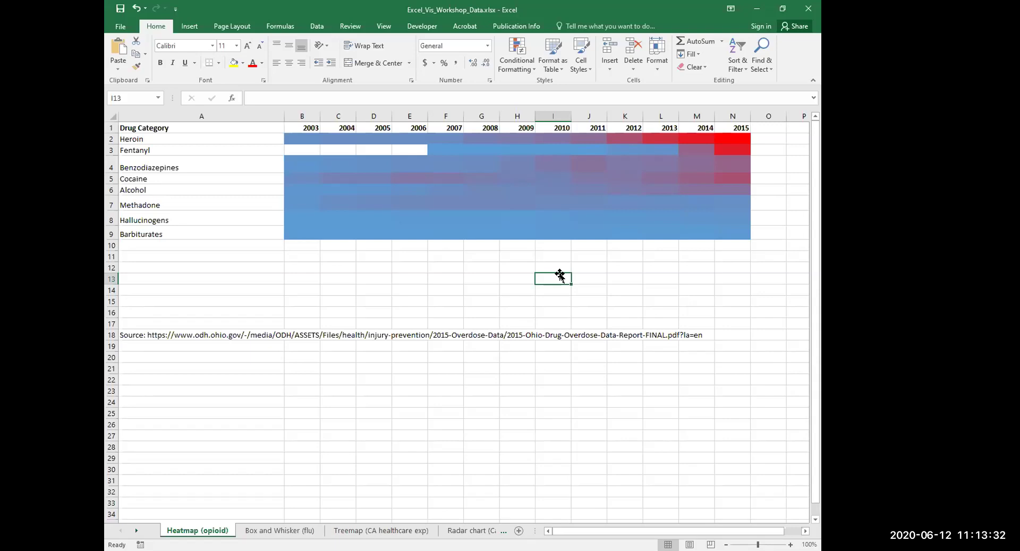
Examine the new formatting rule options for minimum value types and for values above or below average, without creating a rule.
click(529, 66)
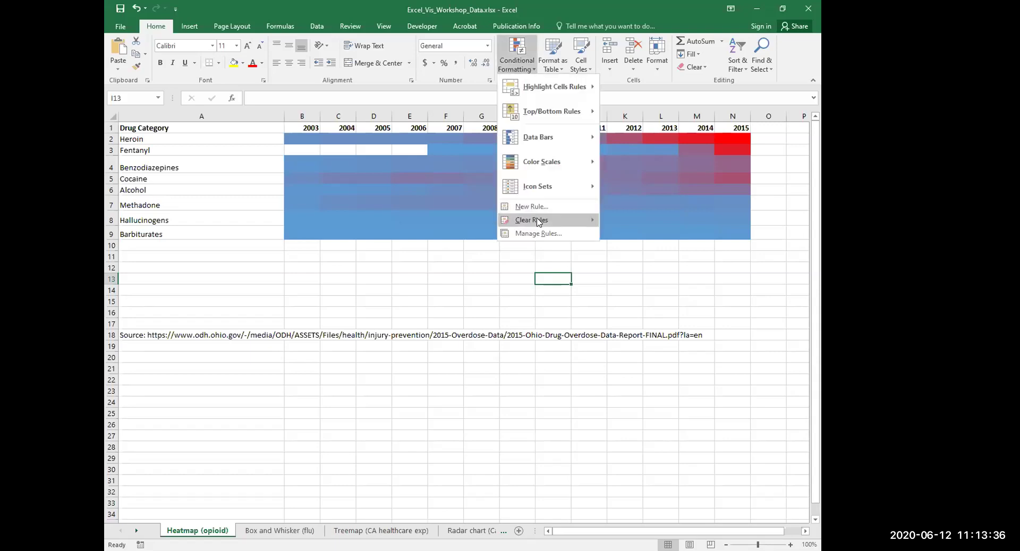
click(531, 207)
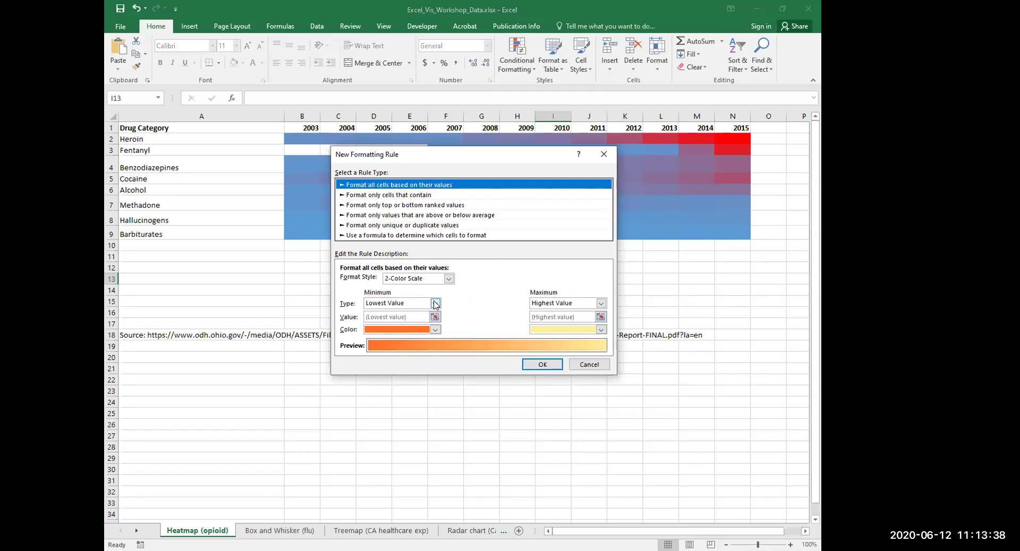
click(435, 304)
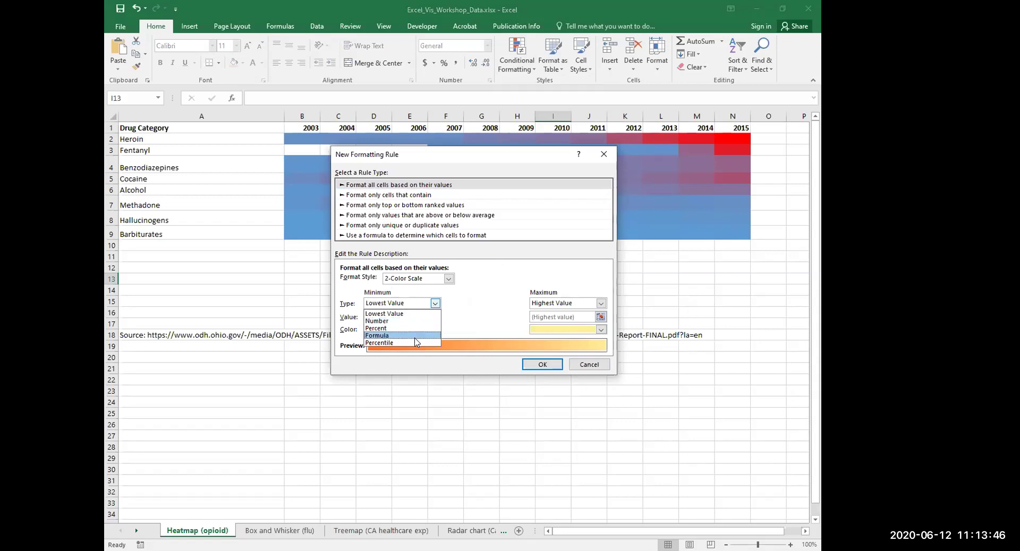
click(469, 312)
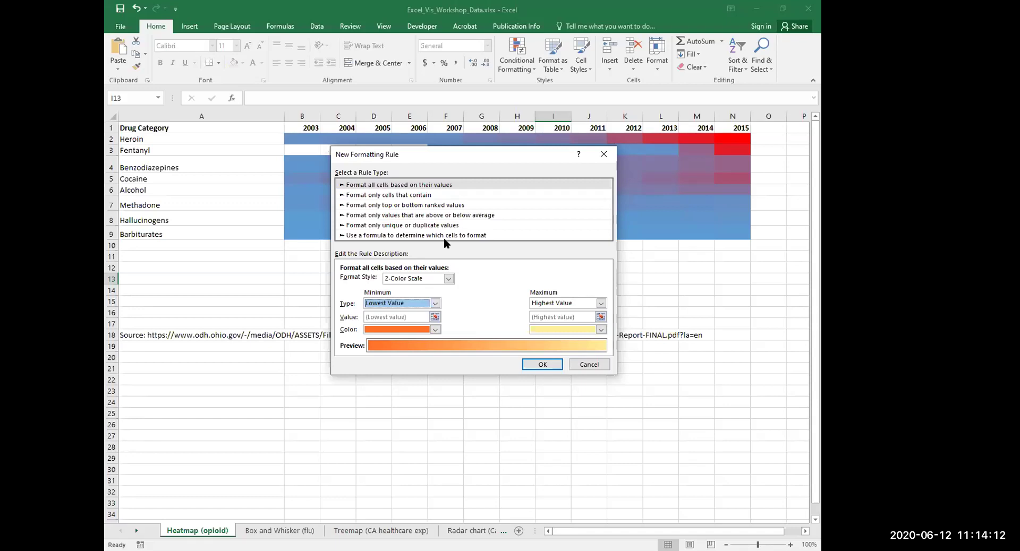
click(365, 197)
click(481, 216)
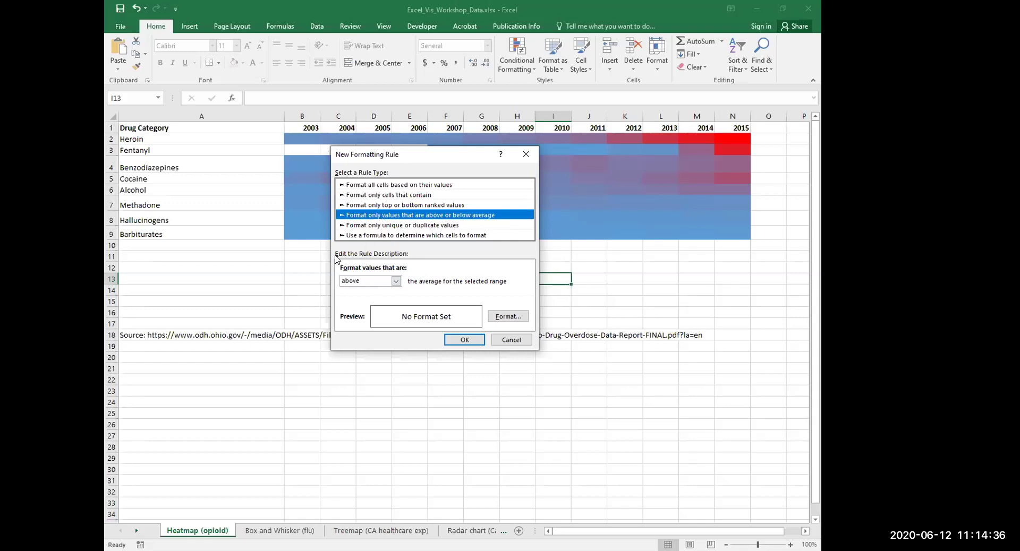
click(396, 281)
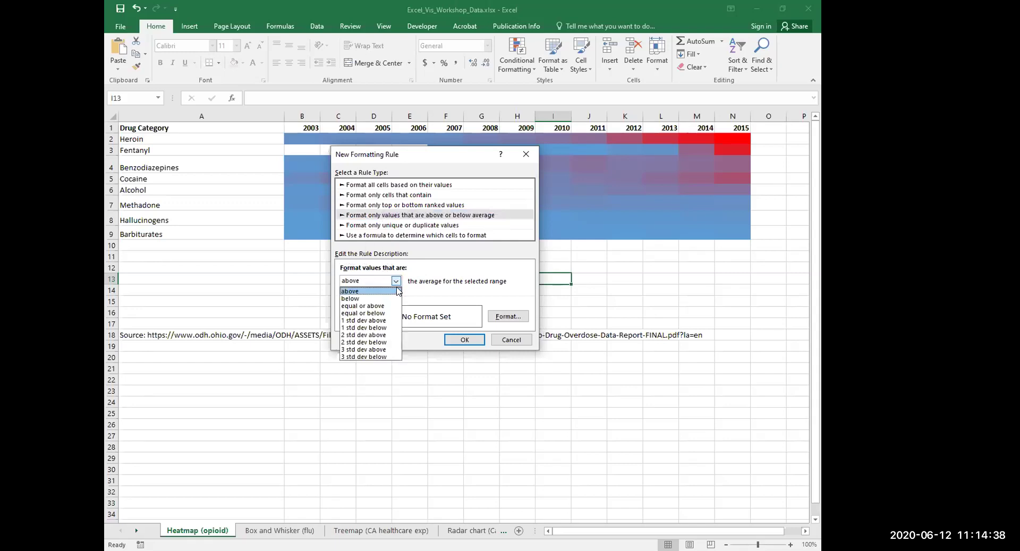
click(370, 292)
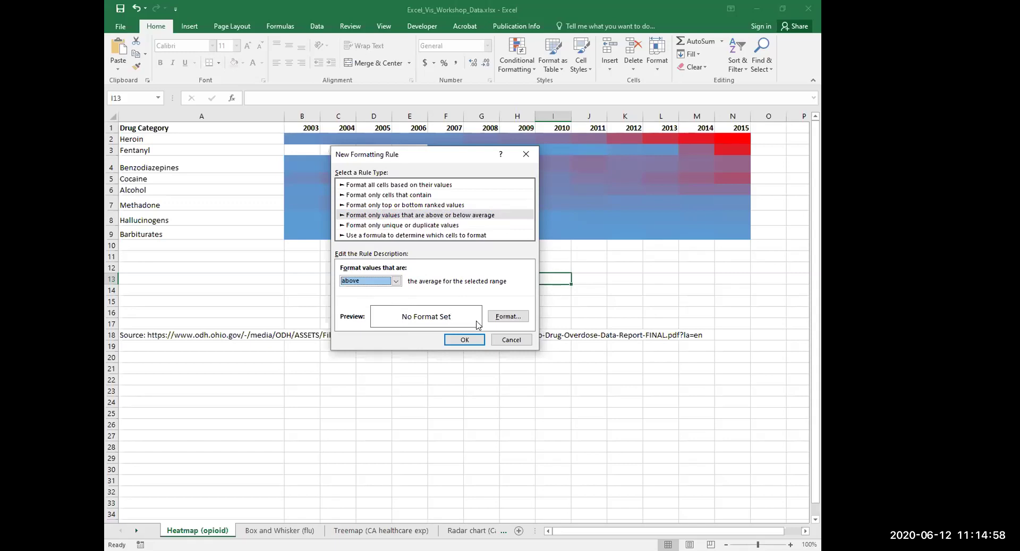
click(511, 340)
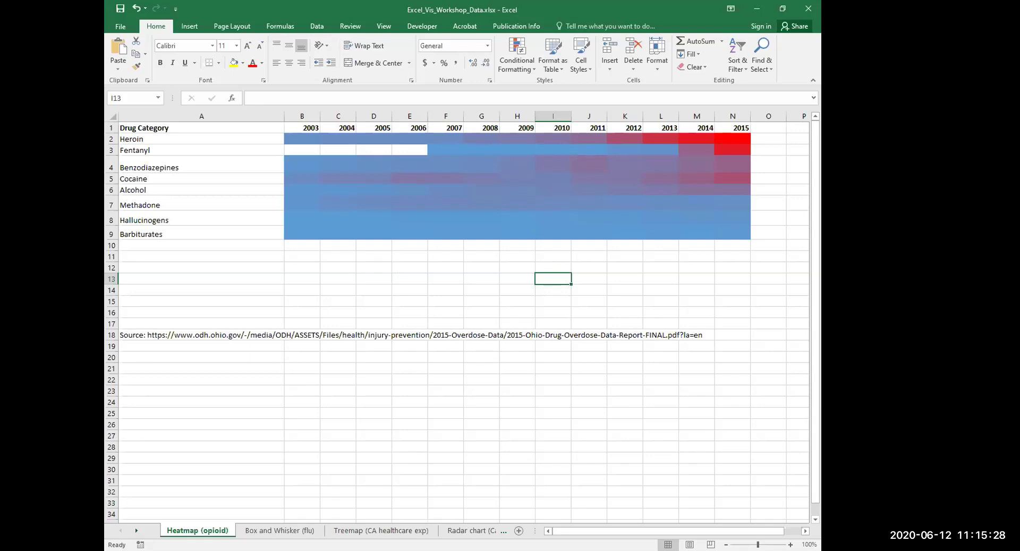
Switch to the slide presentation and show the Box & Whisker Plot slide.
key(alt+Tab)
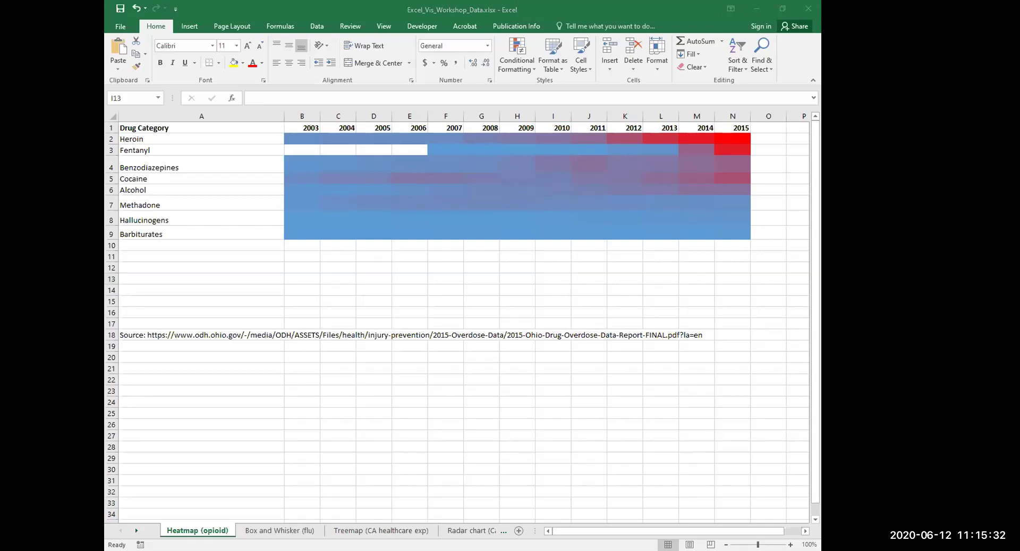
key(alt+Tab)
click(441, 405)
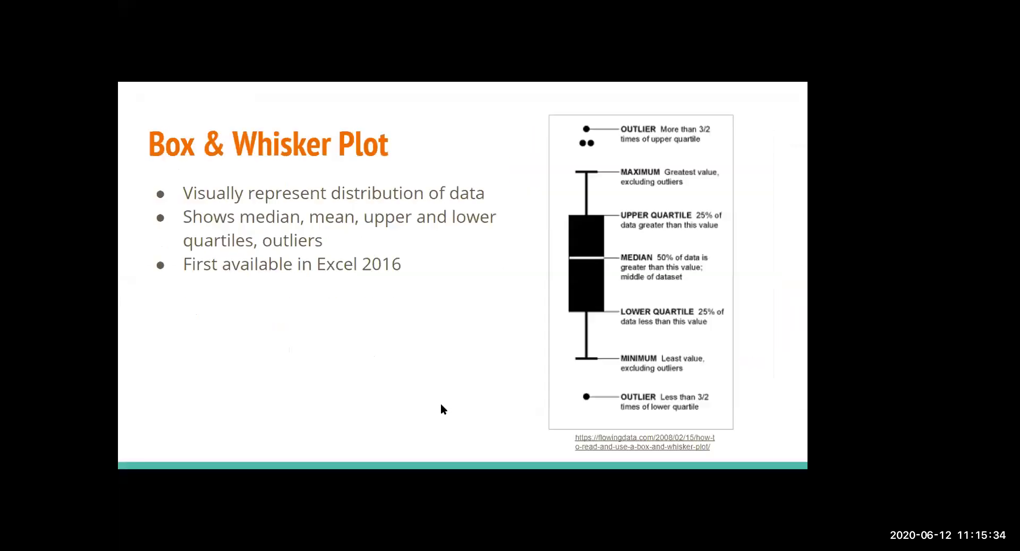
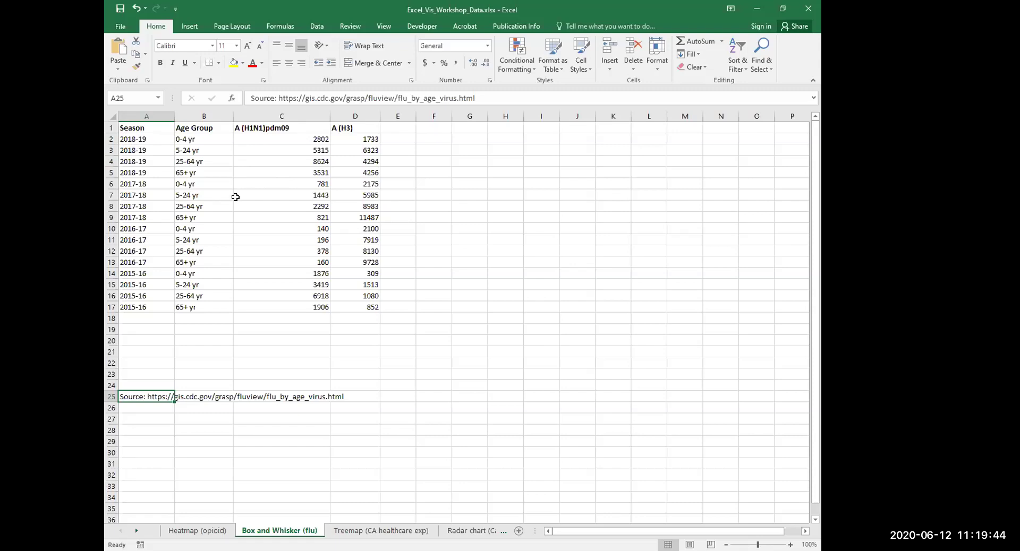
Insert a Box and Whisker chart from A1:C17 and place it beside the data, spanning about F10 to L24.
click(121, 127)
drag(121, 128, 255, 308)
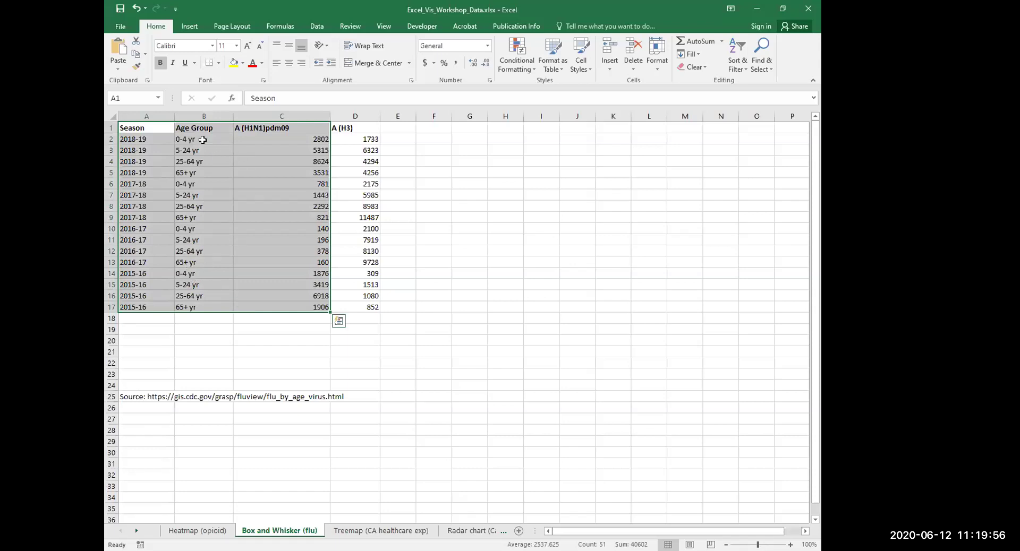
click(192, 28)
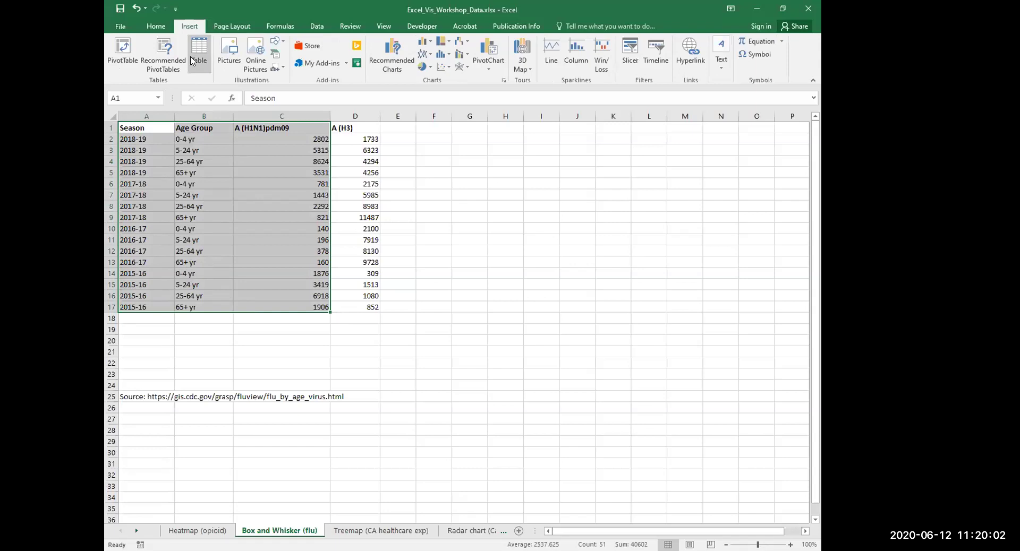
click(447, 56)
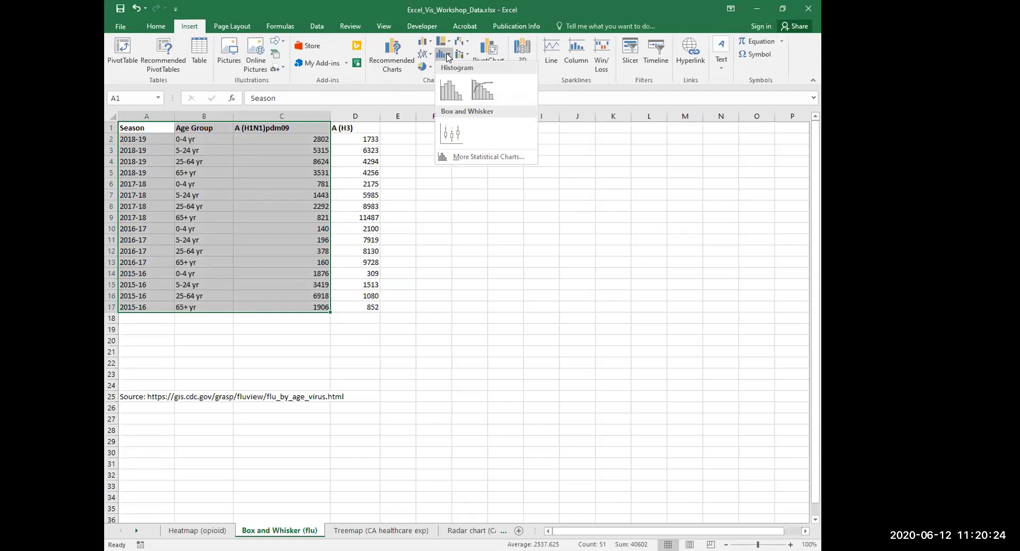
click(456, 139)
drag(393, 250, 466, 234)
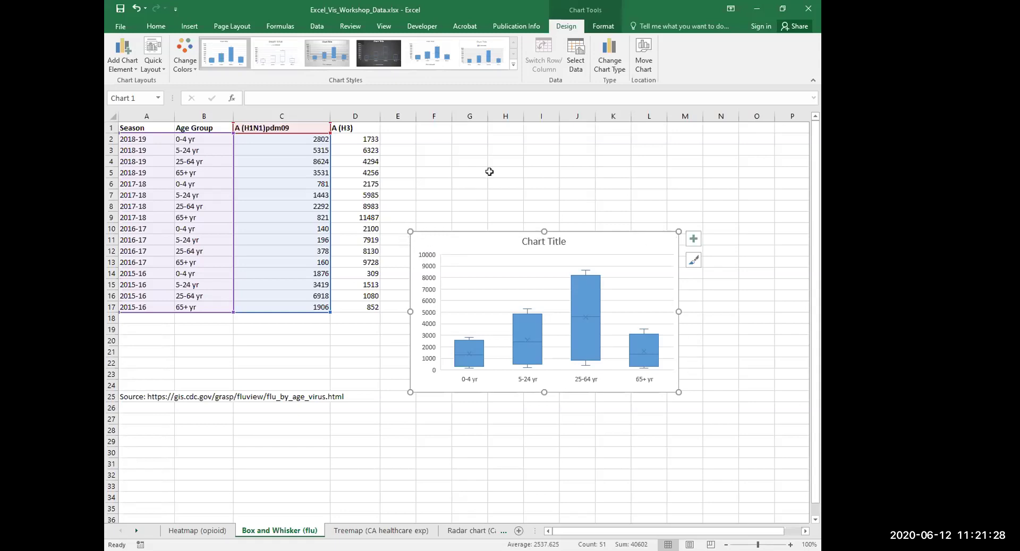
click(471, 182)
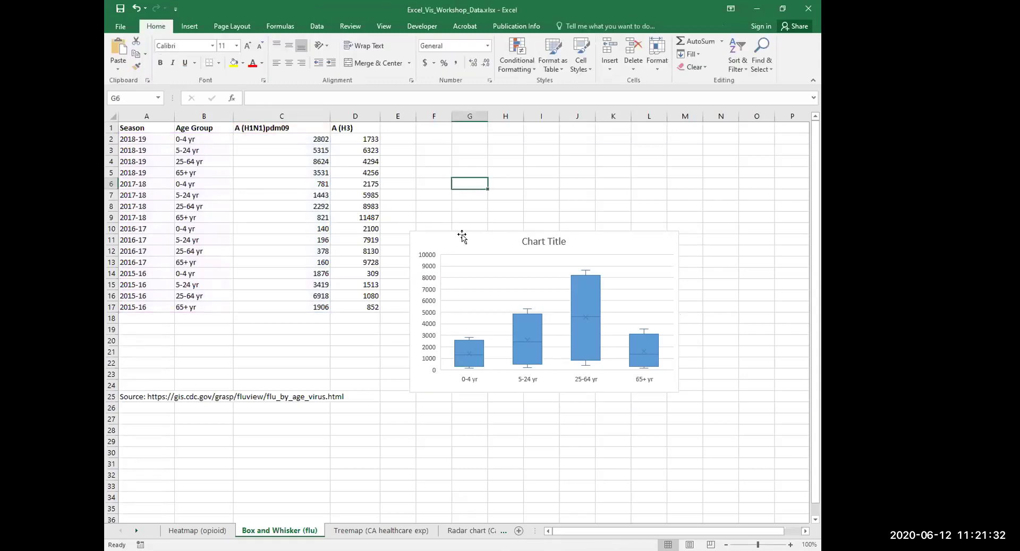
Add a primary vertical axis title to the box and whisker chart.
click(443, 240)
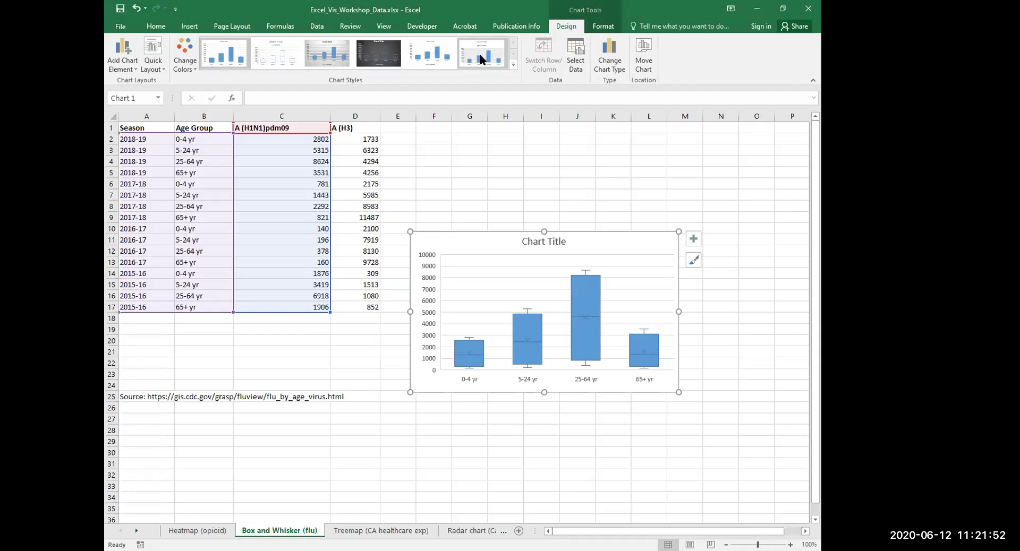
click(135, 71)
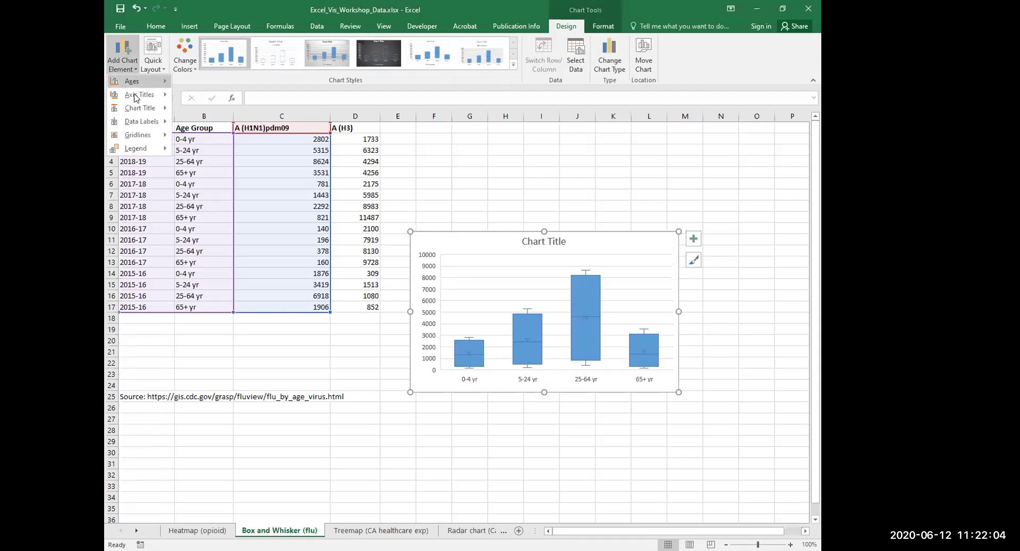
mouse_move(137, 96)
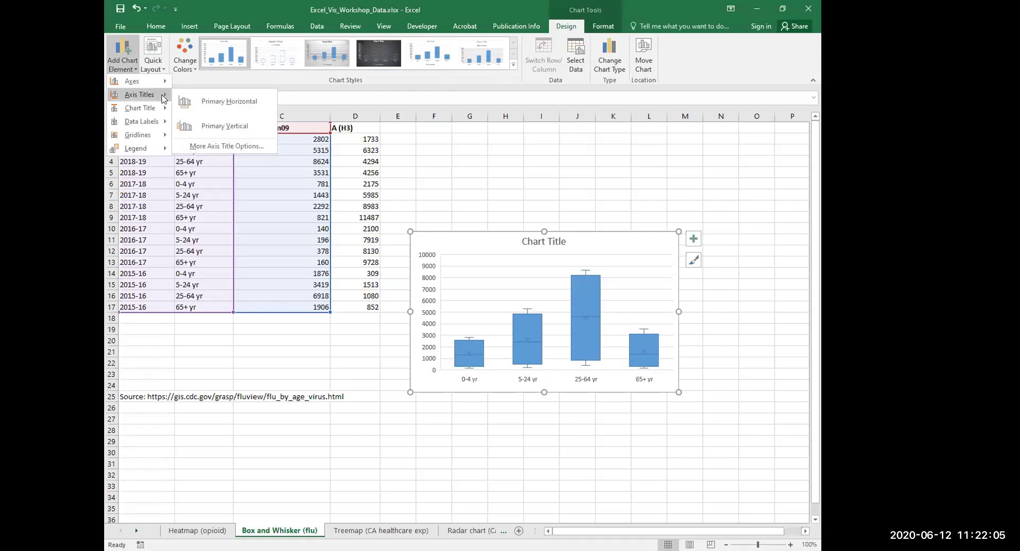
click(245, 127)
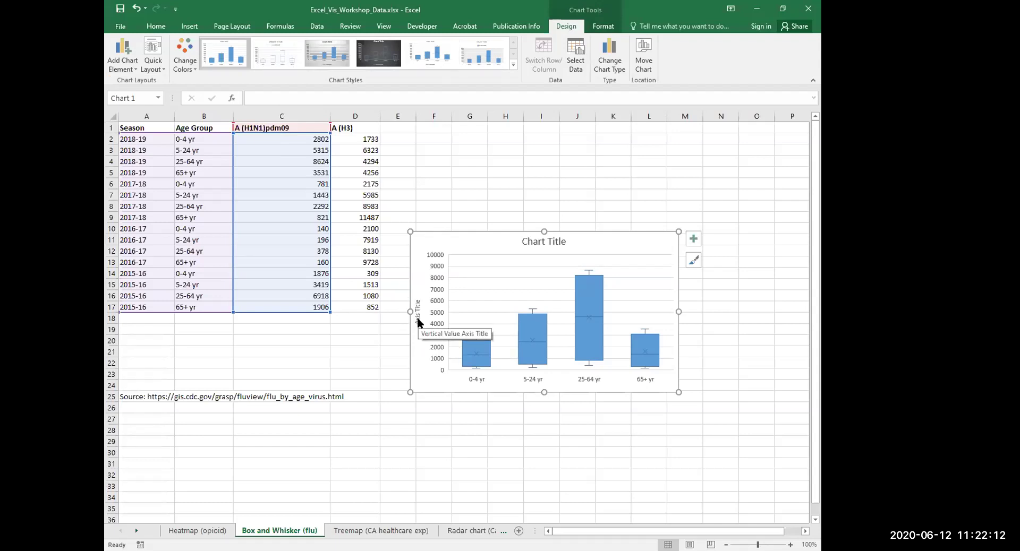
Replace the vertical axis title's text with "Flu Cases".
double_click(419, 316)
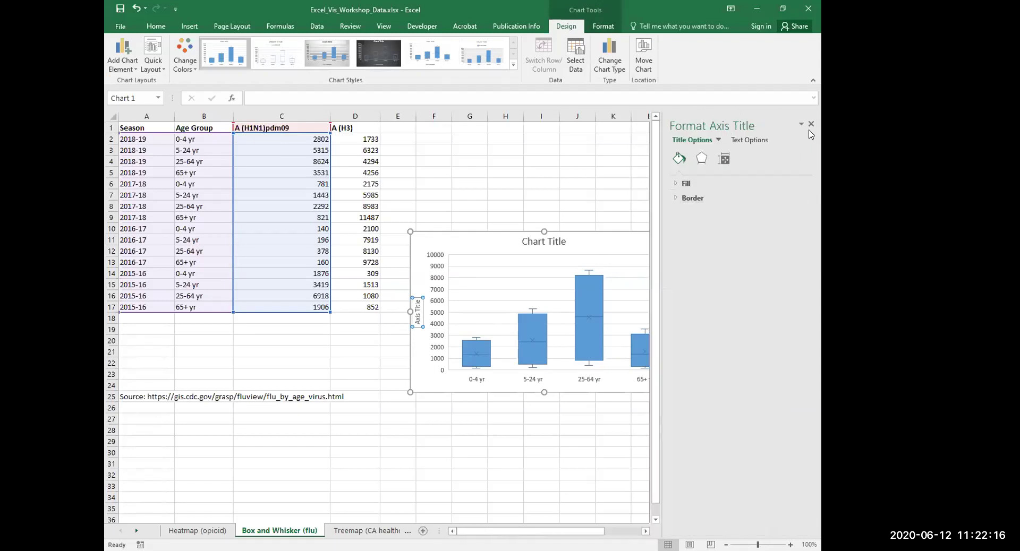
click(811, 124)
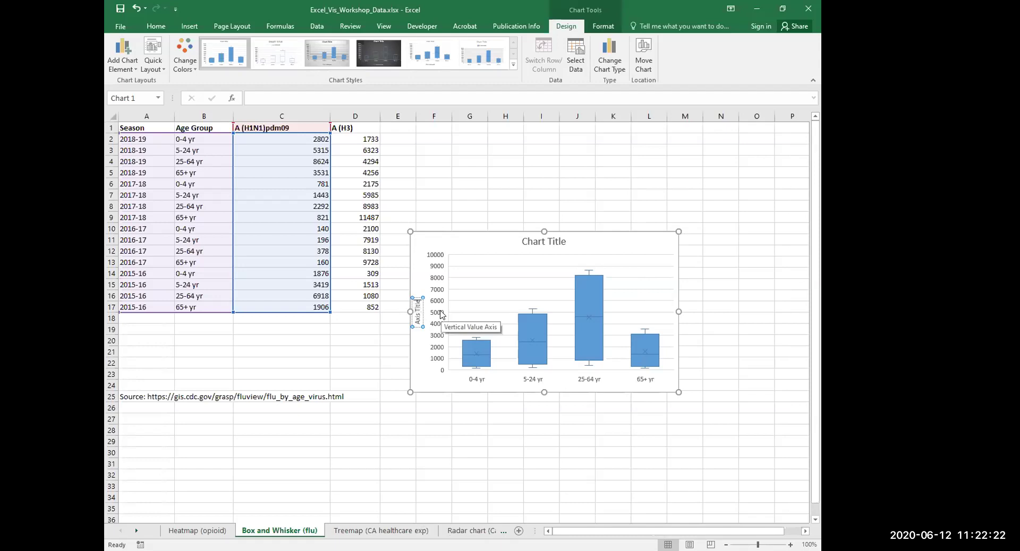
key(BackSpace)
key(BackSpace)
key(BackSpace)
key(BackSpace)
key(BackSpace)
key(BackSpace)
key(BackSpace)
key(BackSpace)
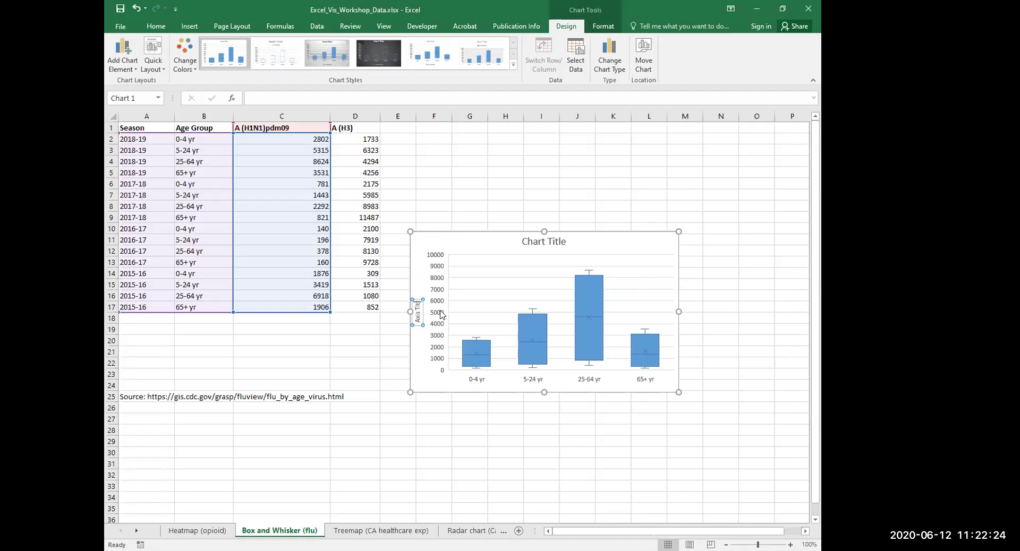
key(BackSpace)
key(BackSpace)
text(Flu Cases)
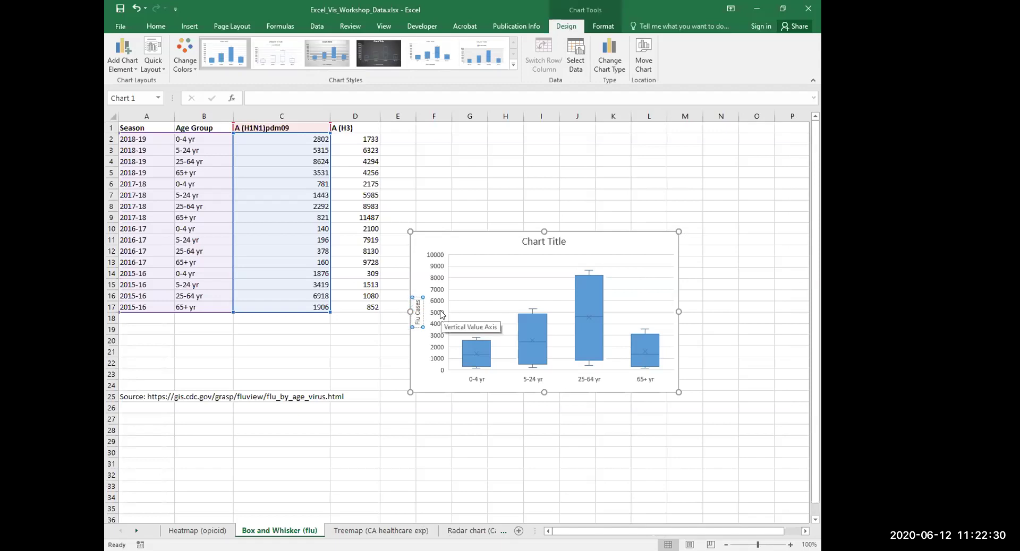
click(499, 202)
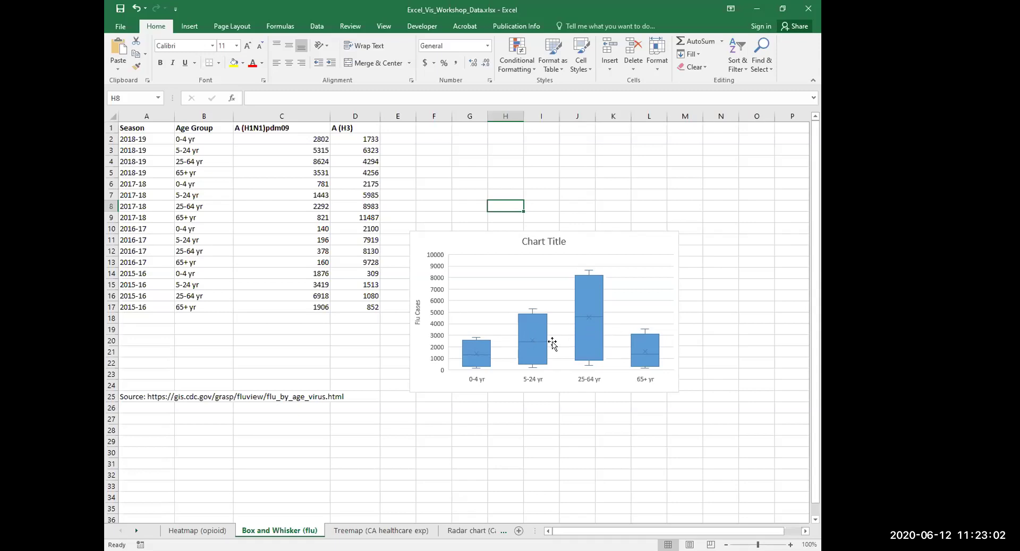
Open the formatting options of the box series and toggle its mean markers off and back on.
right_click(531, 319)
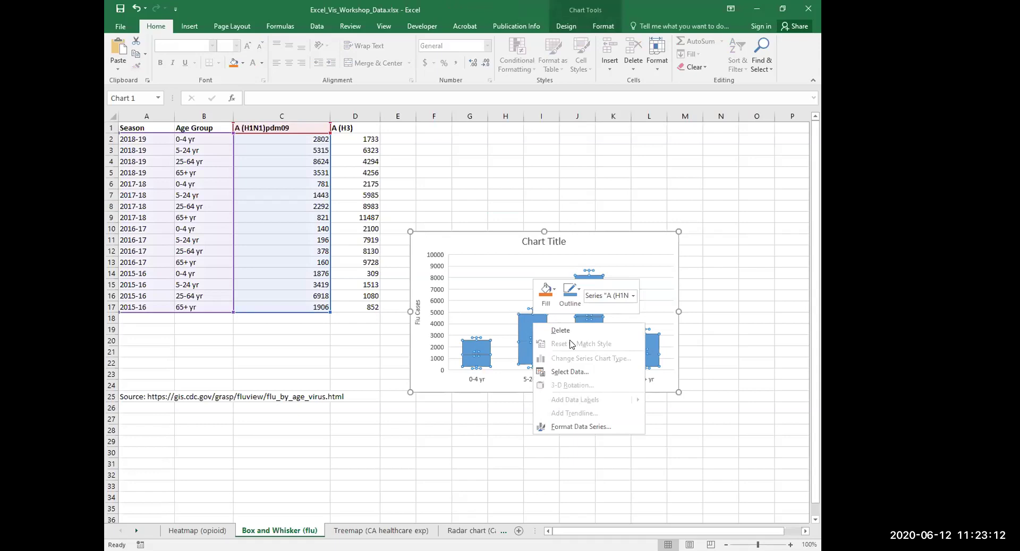
click(609, 429)
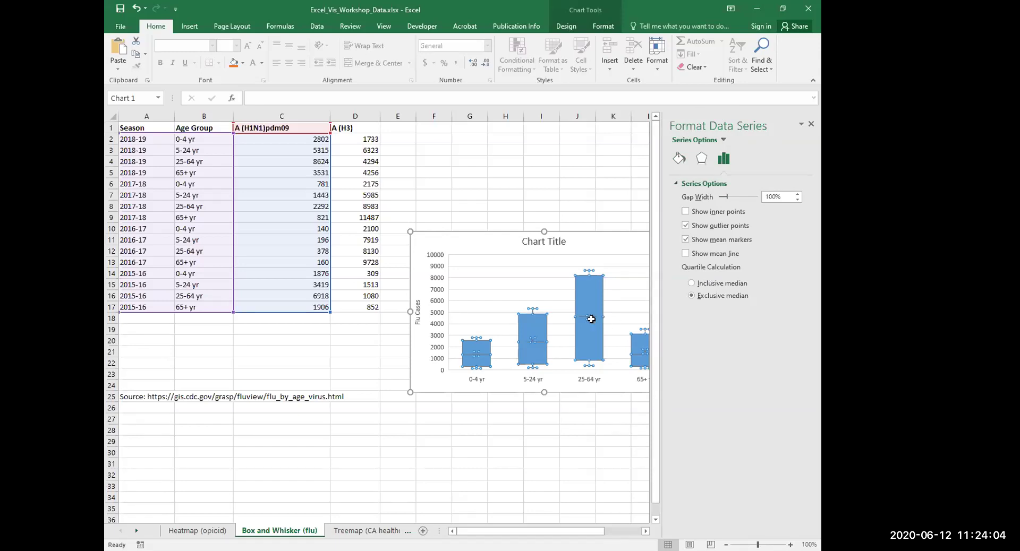
click(686, 240)
click(686, 240)
click(686, 240)
Set the gap width of the box series to 75%.
drag(728, 199, 723, 199)
click(797, 195)
click(797, 195)
click(797, 195)
click(796, 194)
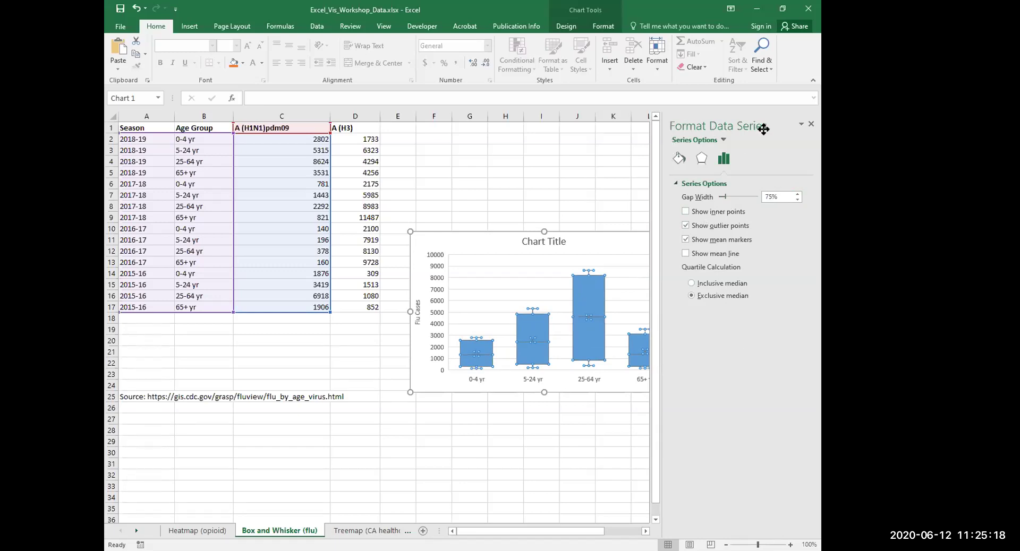
Give the box series a solid fill with 25% transparency and close its formatting options.
click(678, 159)
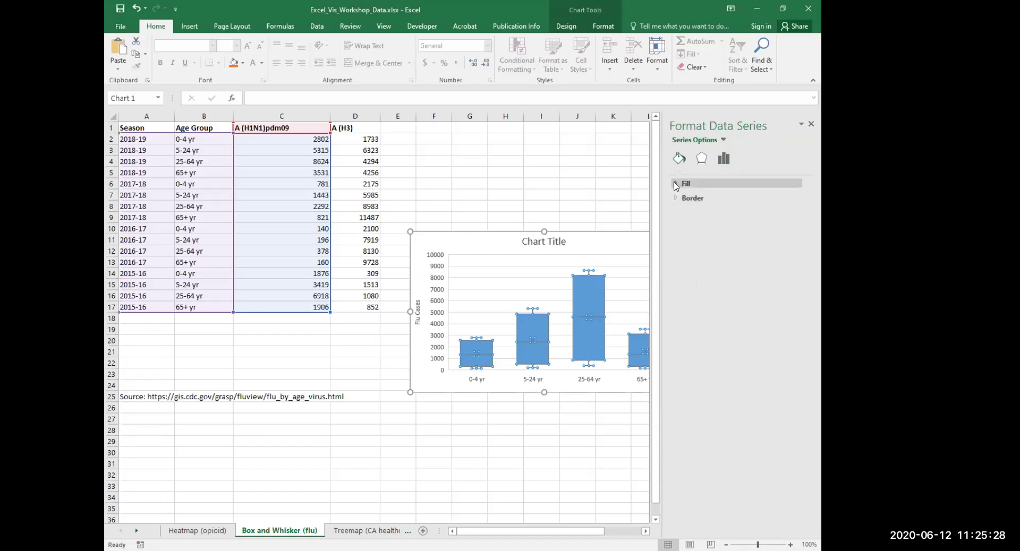
click(676, 184)
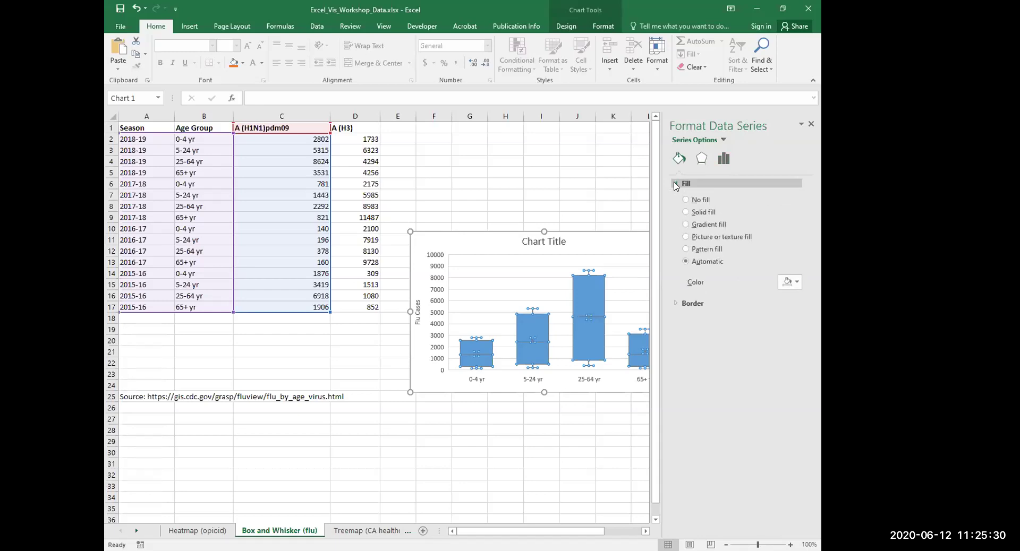
click(686, 214)
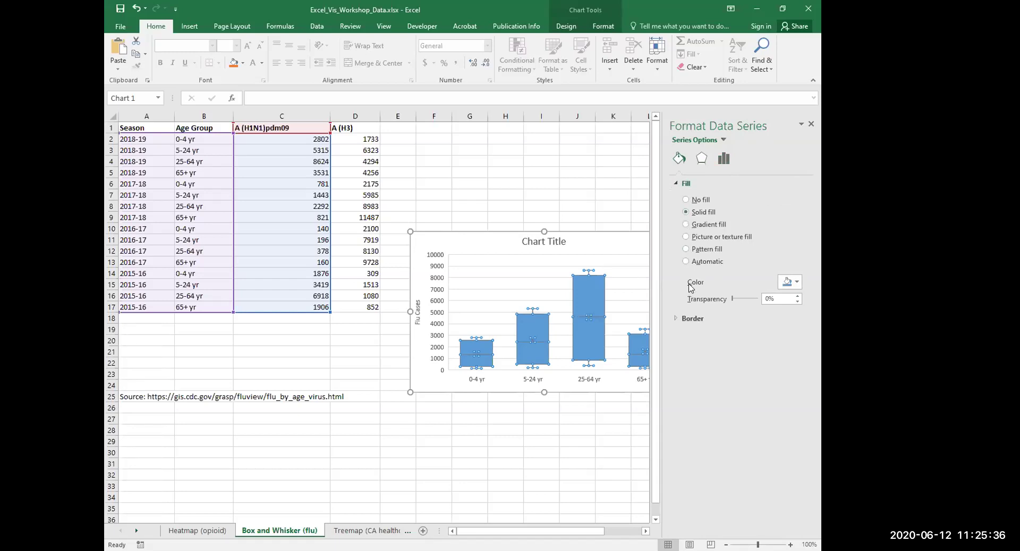
click(798, 285)
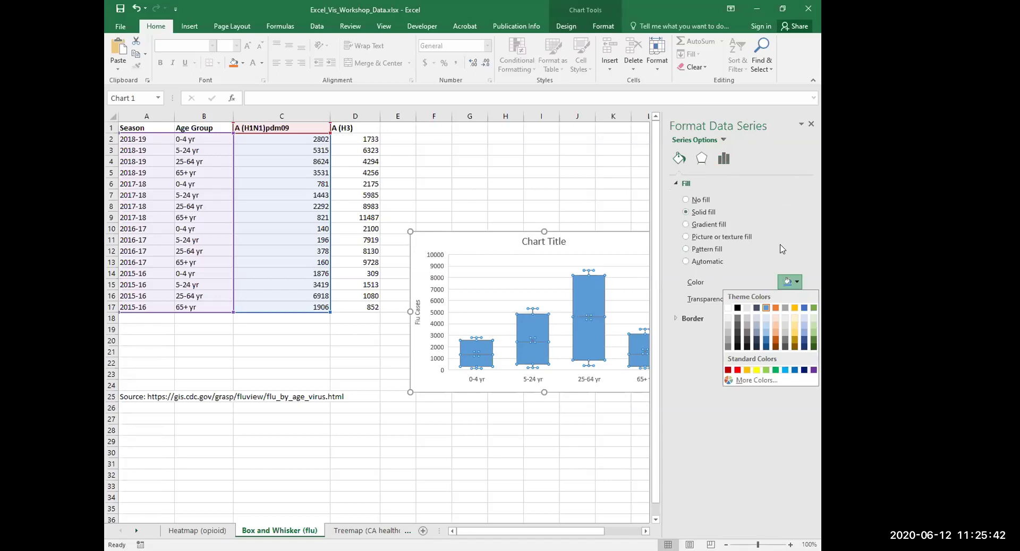
click(692, 305)
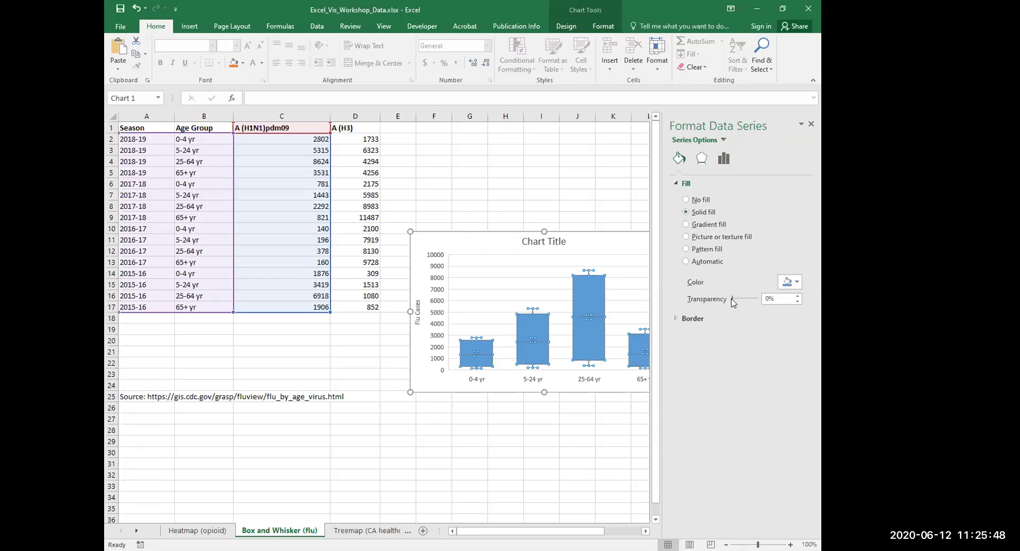
drag(732, 302, 737, 303)
click(797, 296)
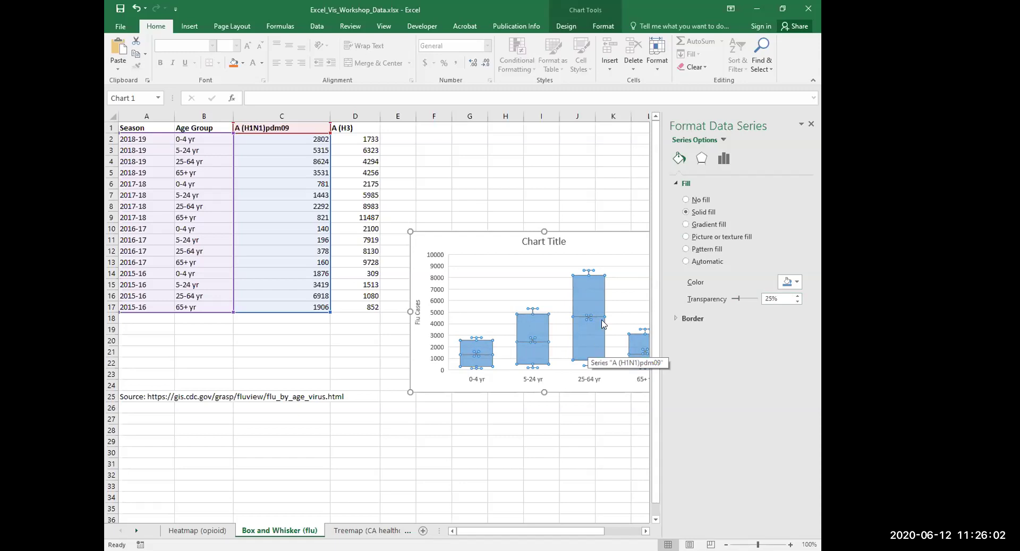
click(812, 126)
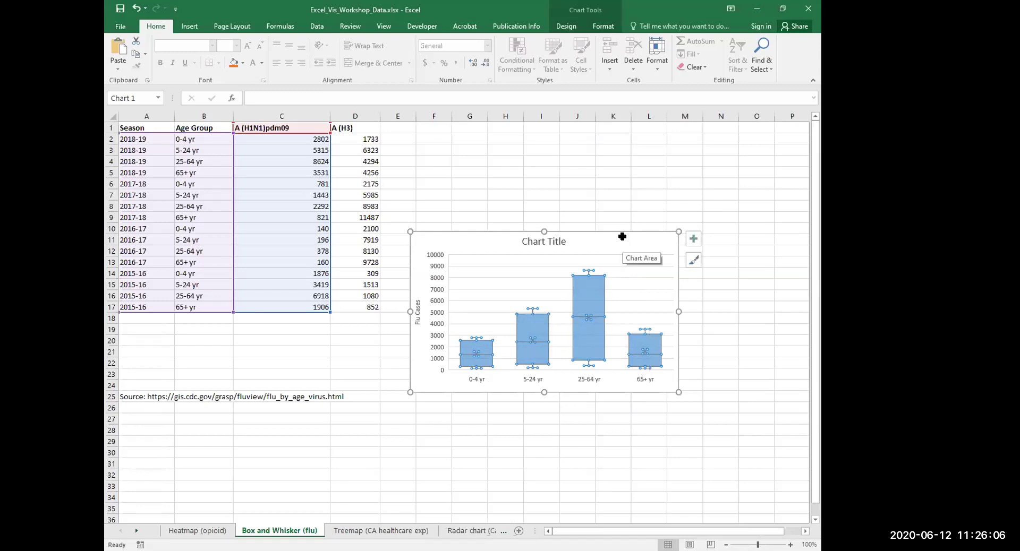
click(620, 205)
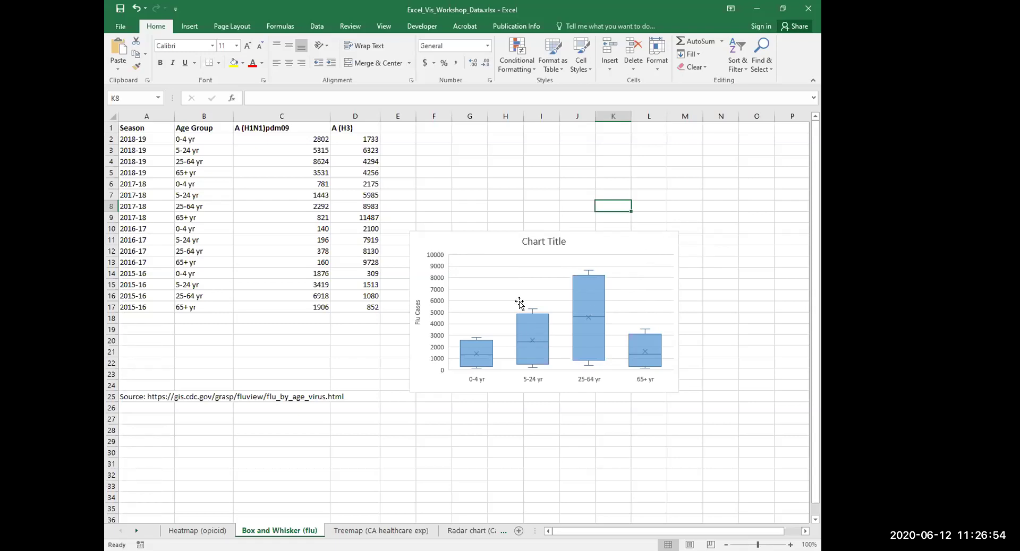
Set the maximum bound of the chart's vertical value axis to 9000.
right_click(439, 302)
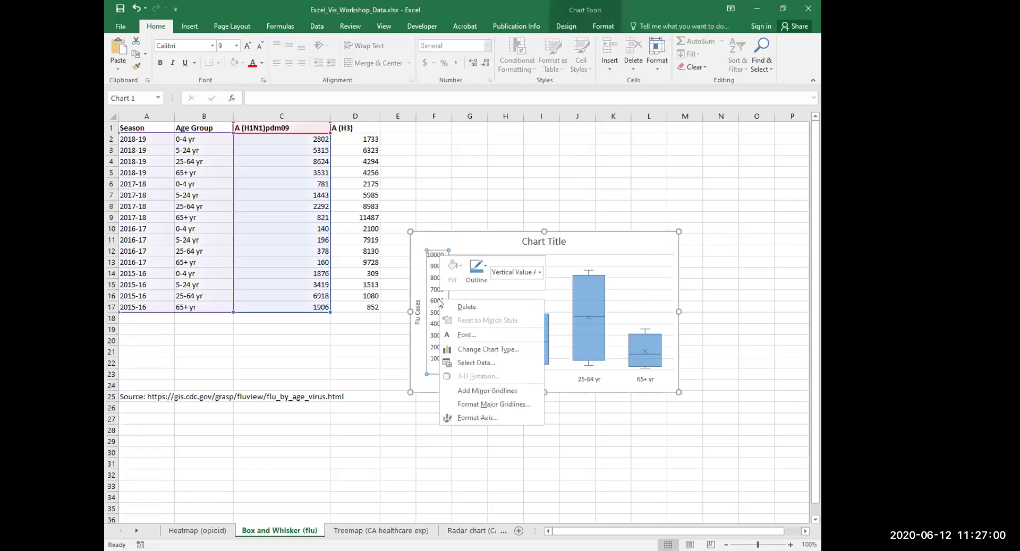
click(469, 421)
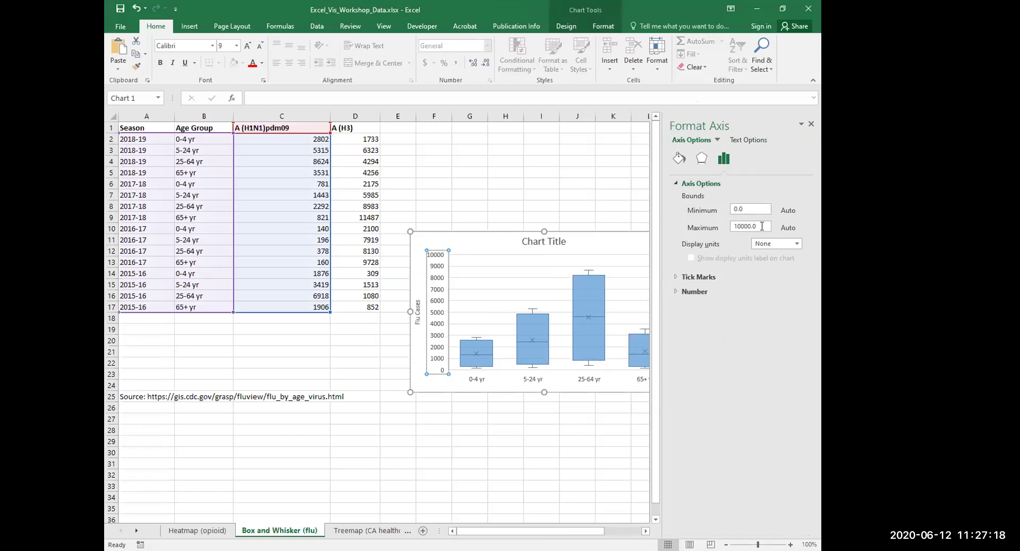
click(741, 226)
key(BackSpace)
key(BackSpace)
key(Return)
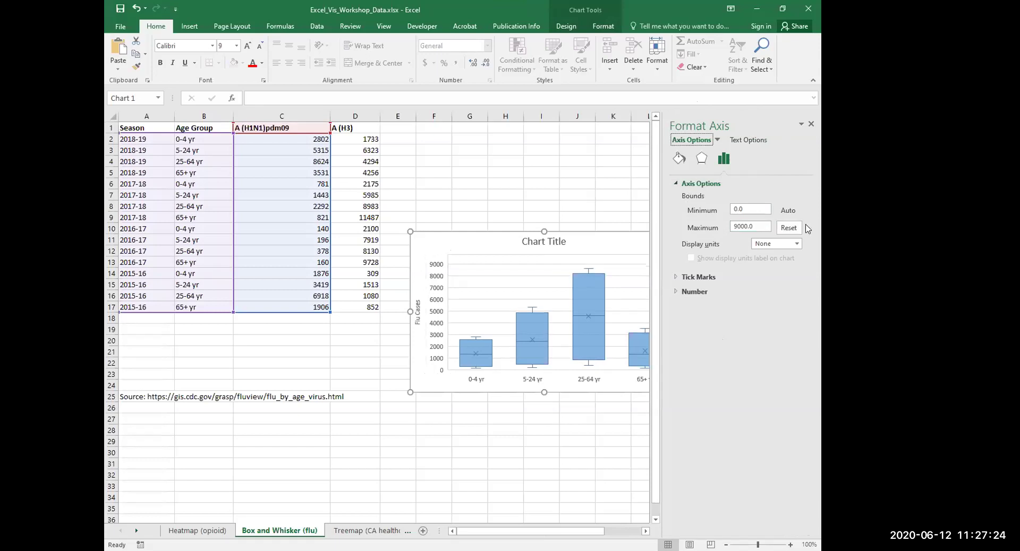
click(811, 126)
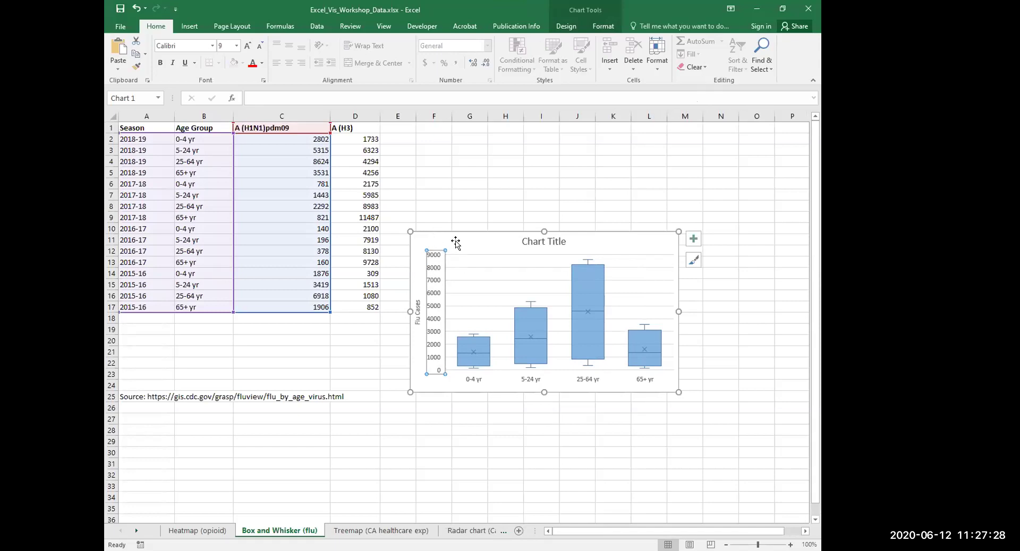
Replace the box and whisker chart's title with "2015-2019 H1N1 Flu Cases by Age Group".
click(489, 240)
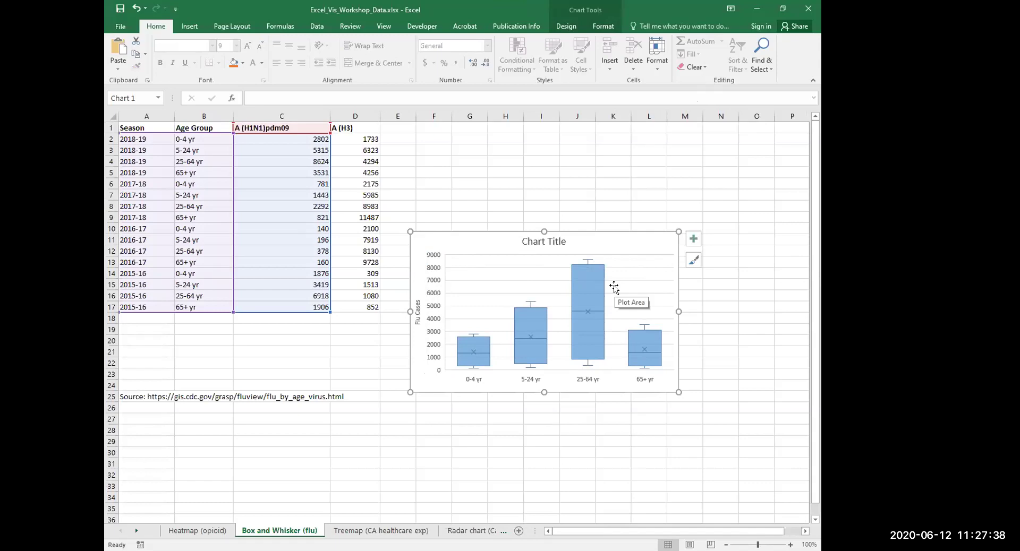
click(529, 245)
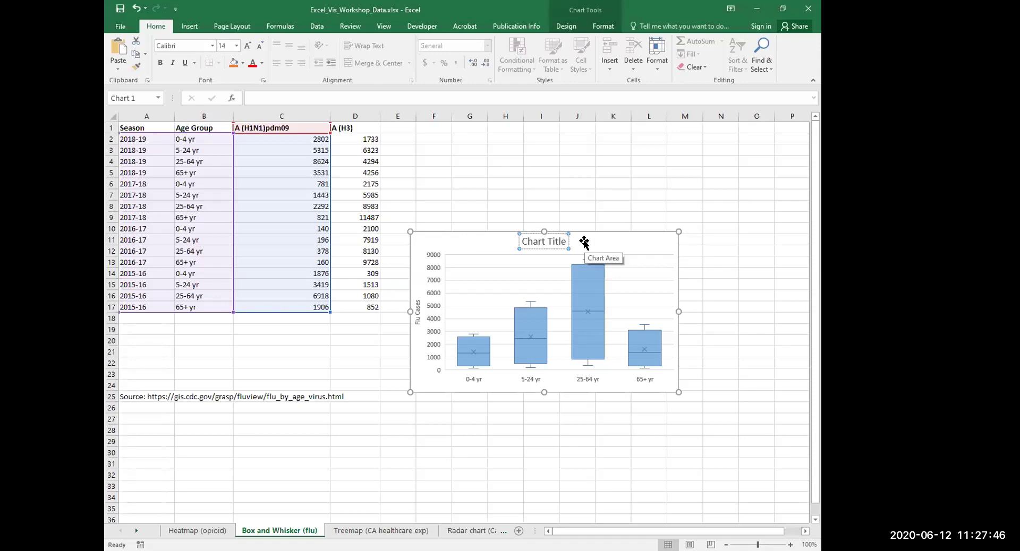
key(BackSpace)
key(BackSpace)
key(BackSpace)
key(BackSpace)
key(BackSpace)
key(BackSpace)
key(BackSpace)
key(BackSpace)
key(BackSpace)
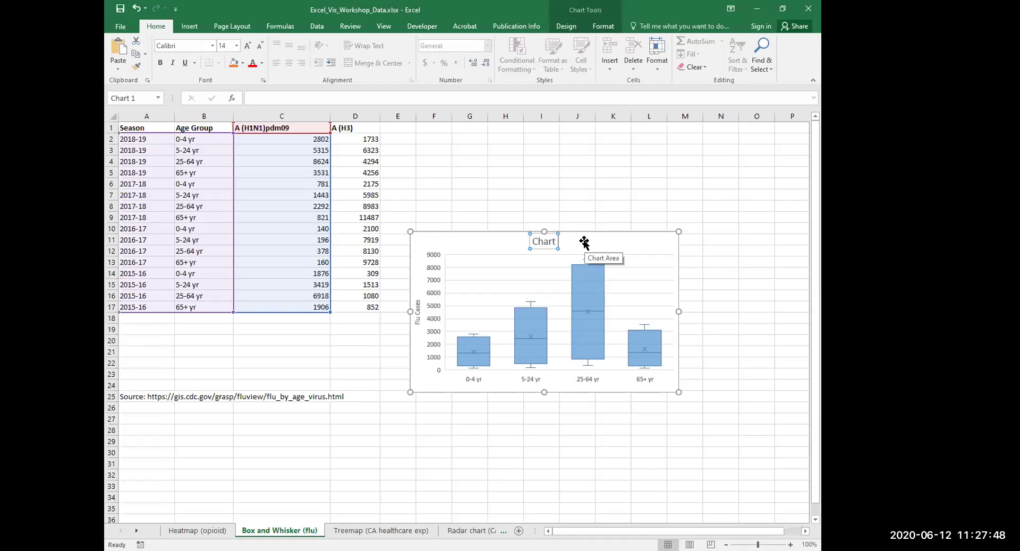
key(BackSpace)
key(BackSpace)
text(2015-2019)
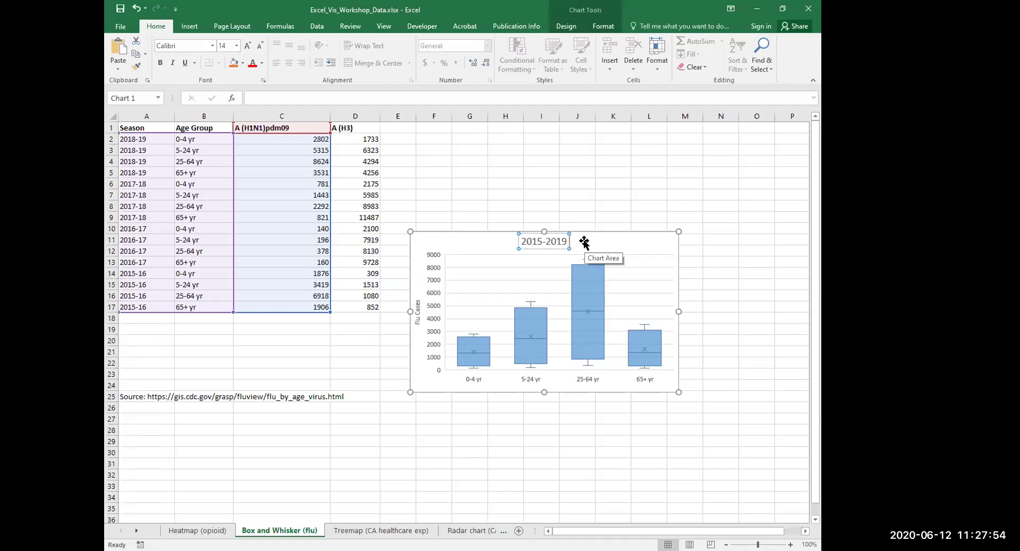
text( H1N1)
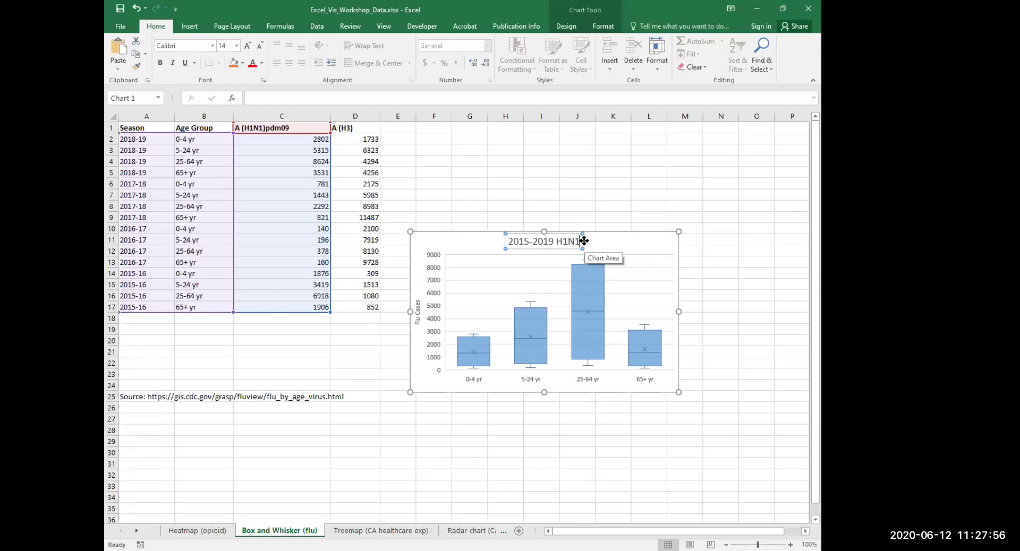
text( F)
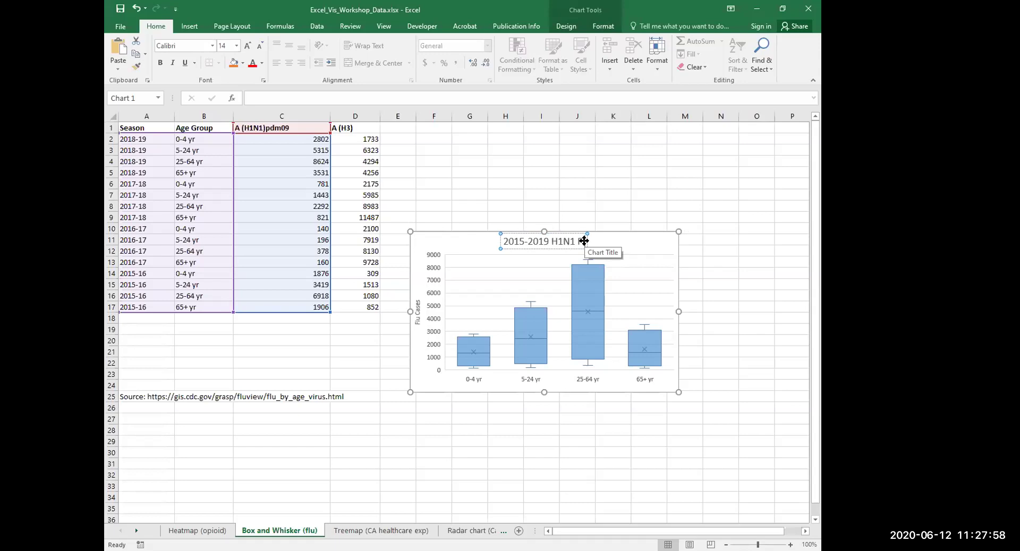
text(lu Cases by Age Group)
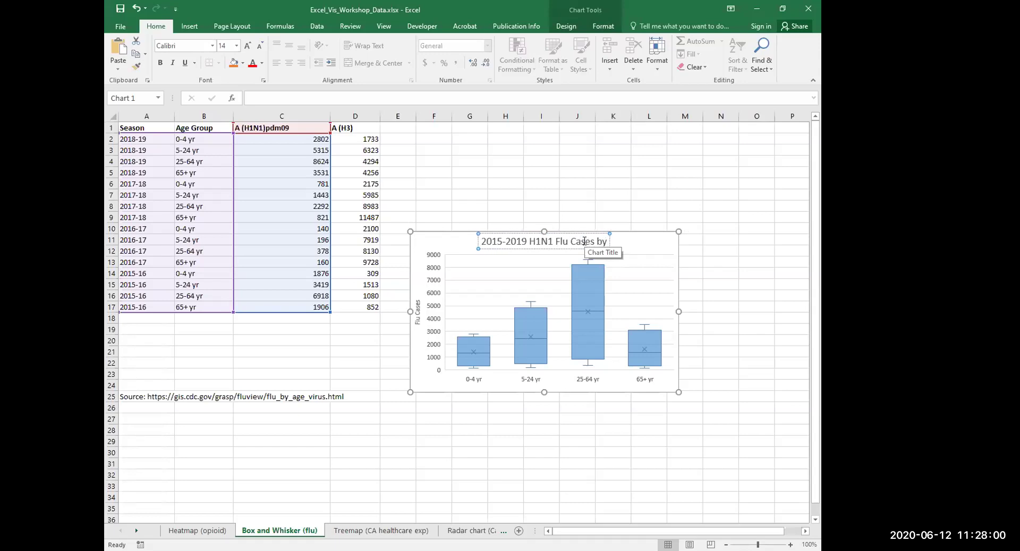
click(701, 280)
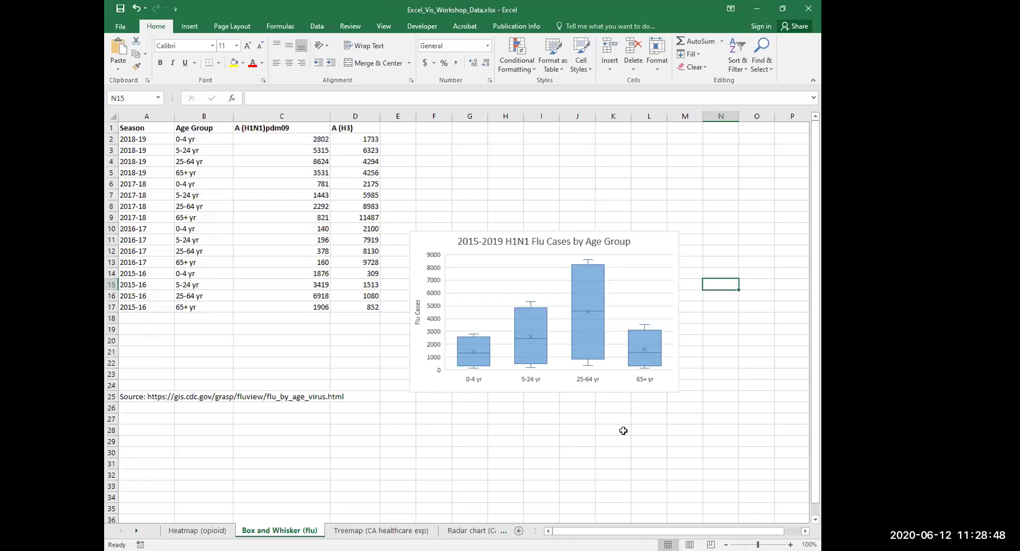
Copy the H1N1 box and whisker chart and paste the duplicate at cell N11, beside the original.
click(418, 235)
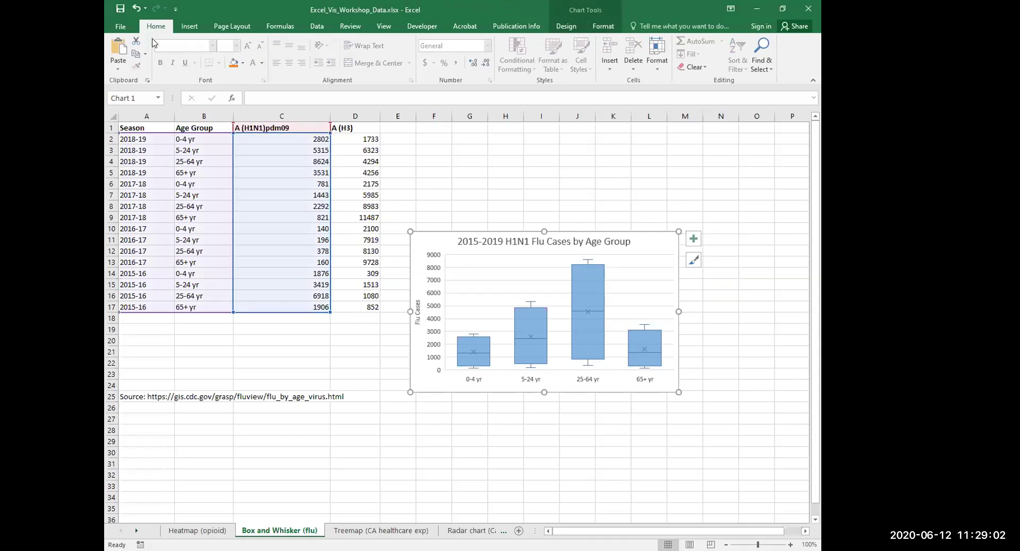
click(145, 54)
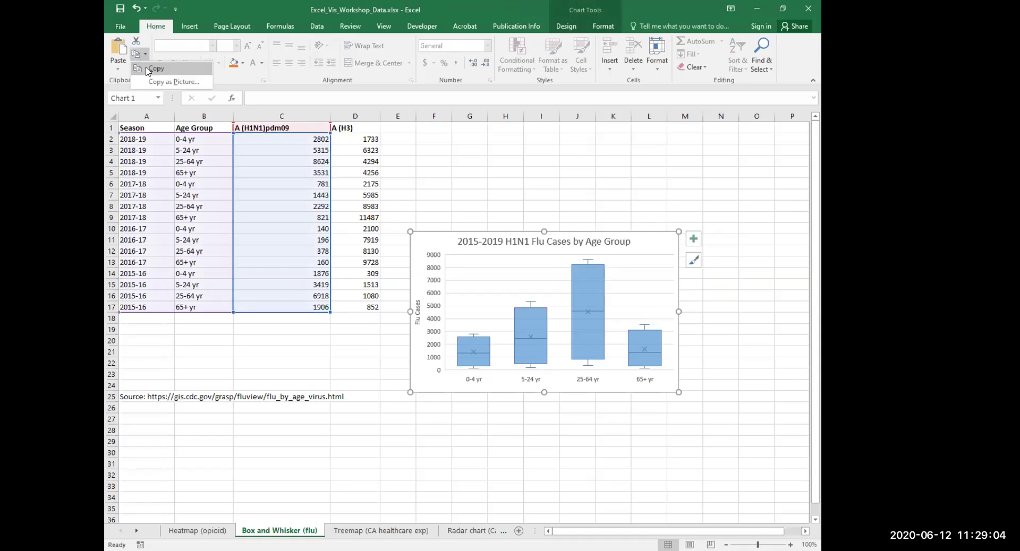
click(146, 69)
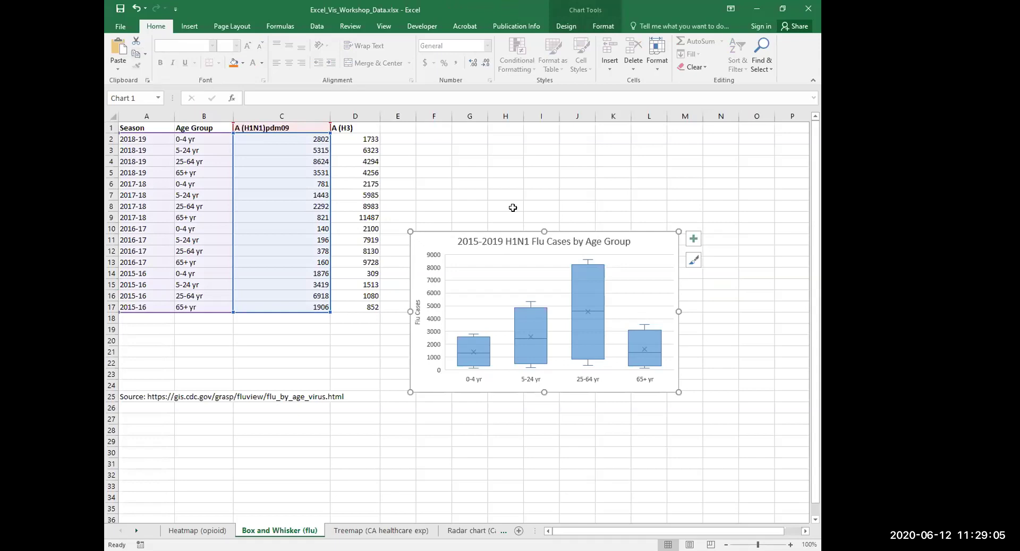
click(714, 236)
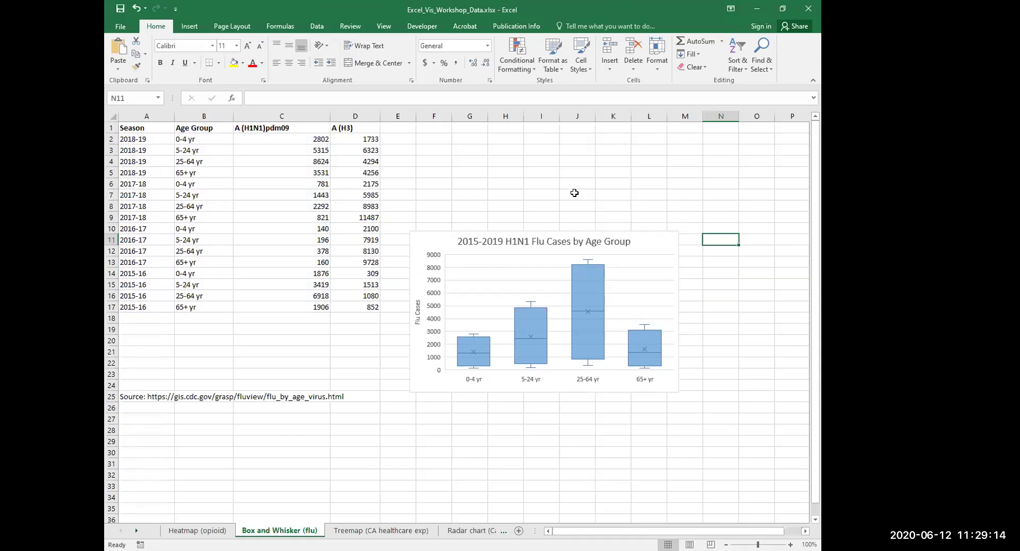
click(119, 48)
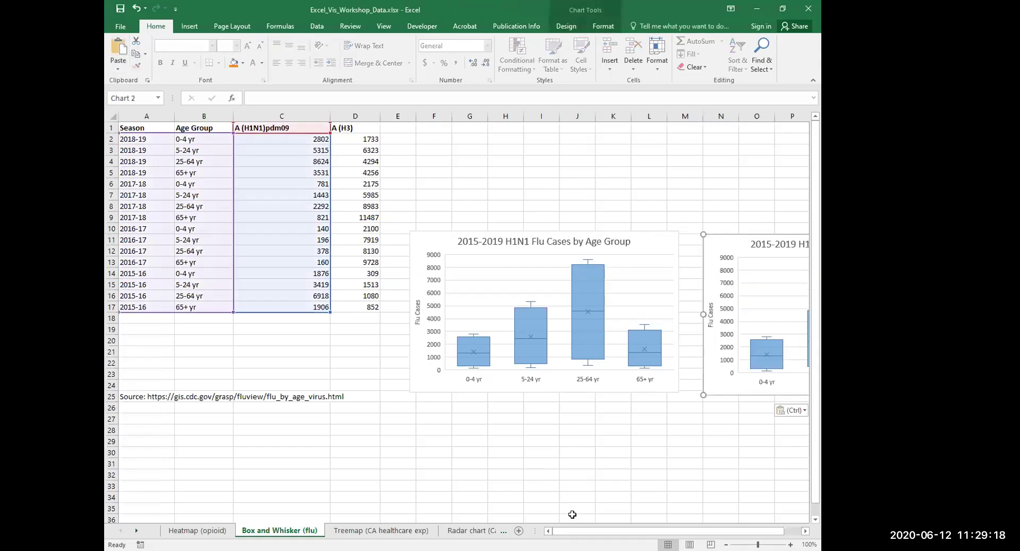
scroll(634, 531, right, 1)
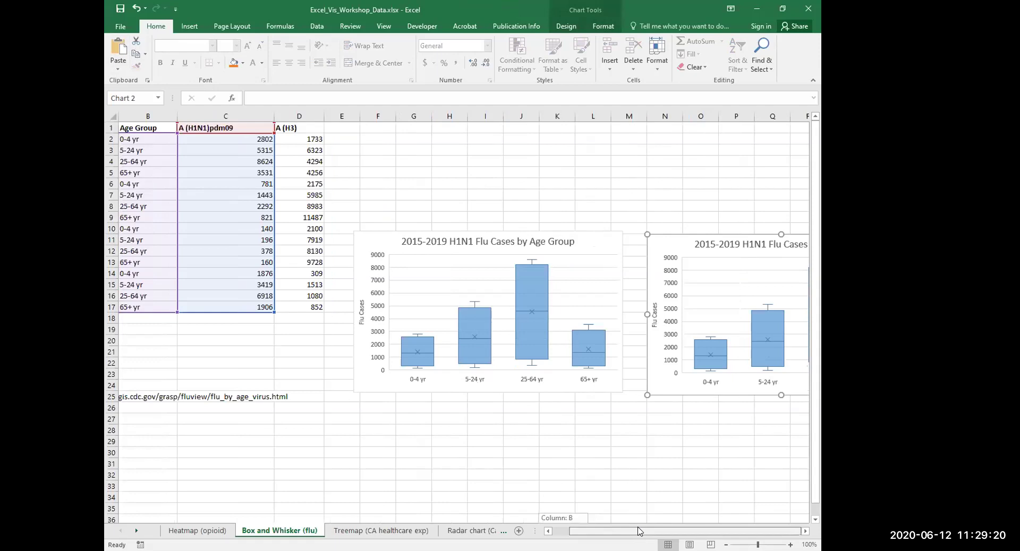
drag(634, 532, 657, 531)
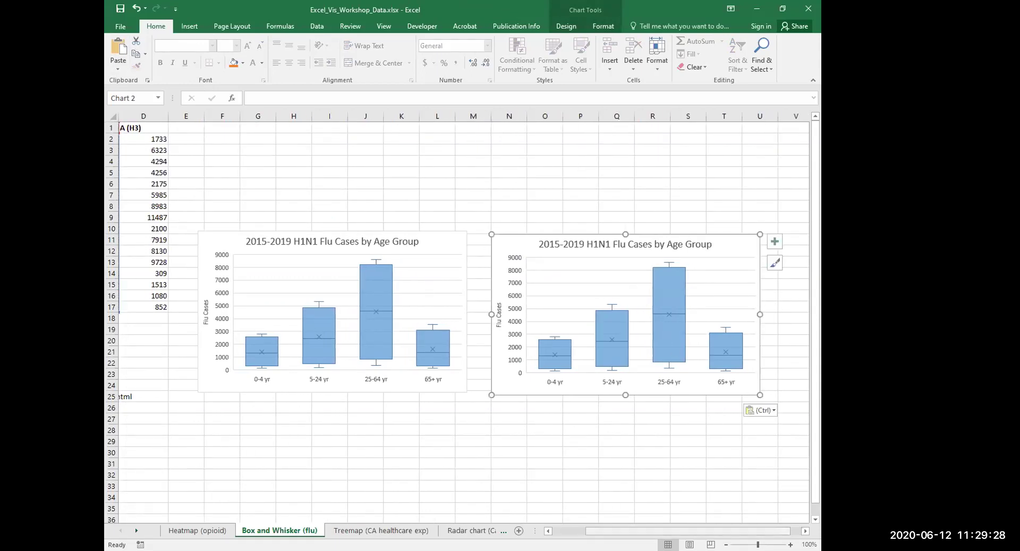
Shift the duplicate chart's value range from the A (H1N1)pdm09 column to the A (H3) column.
drag(658, 531, 625, 531)
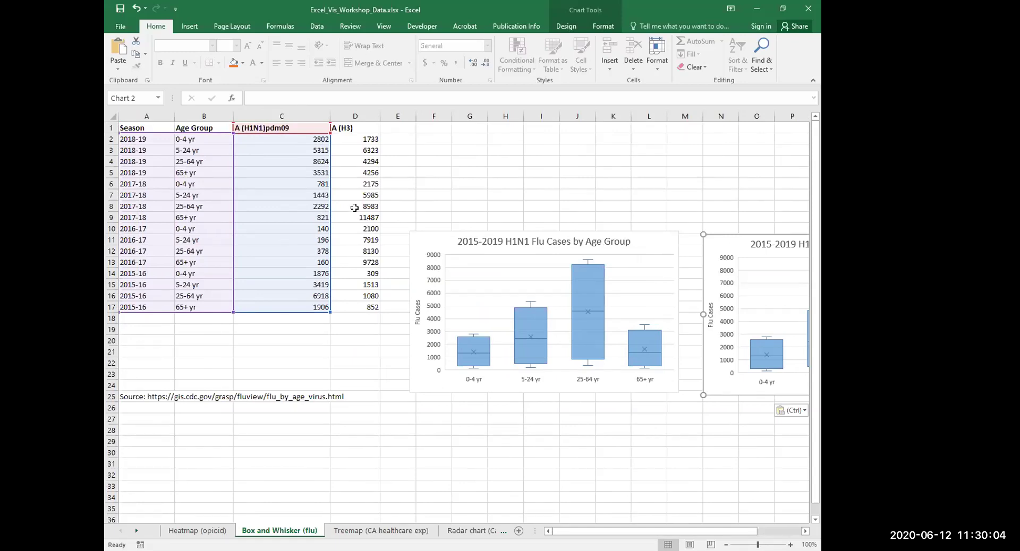
drag(331, 205, 329, 209)
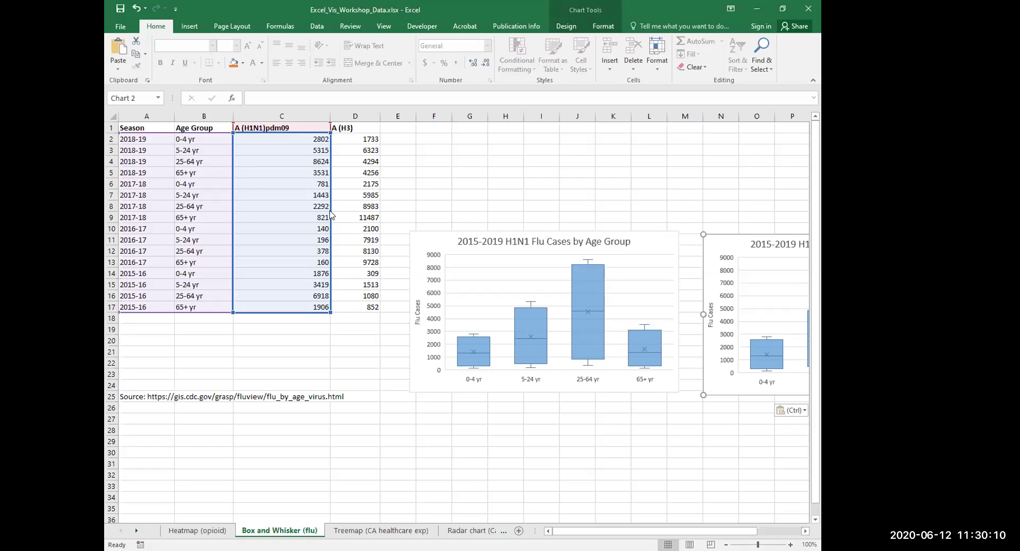
drag(330, 215, 342, 215)
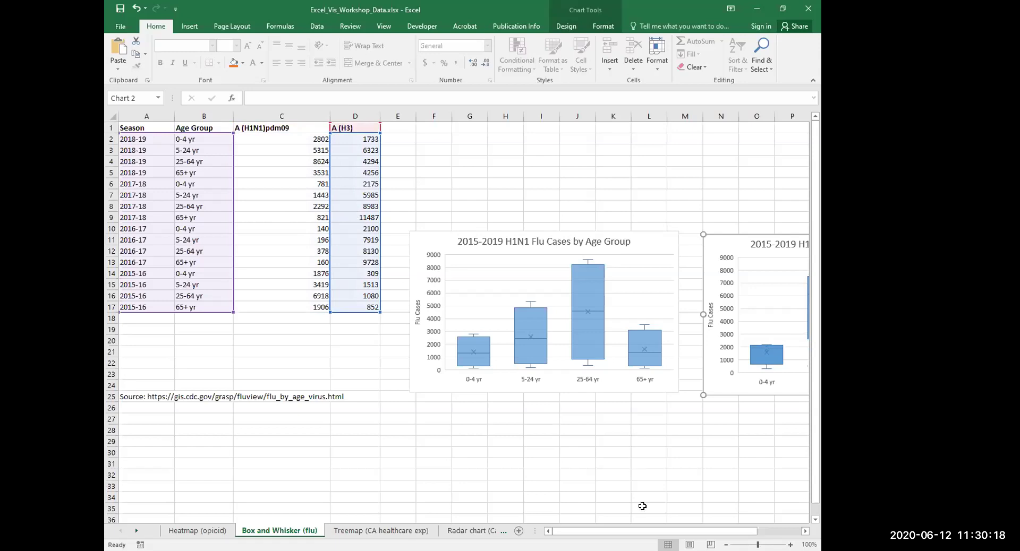
Edit the duplicate chart's title to read "2015-2019 H3 Flu Cases by Age Group".
drag(596, 530, 623, 530)
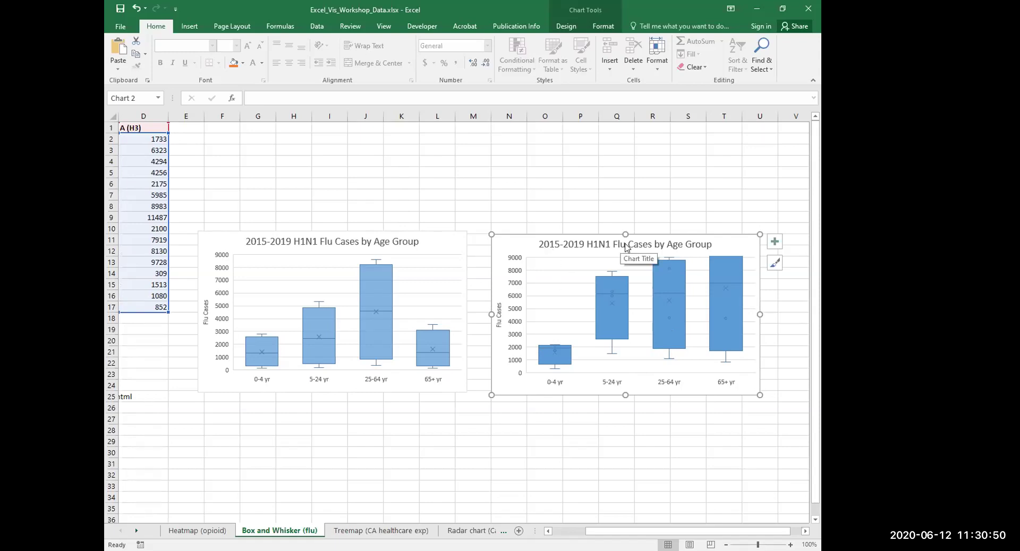
click(598, 245)
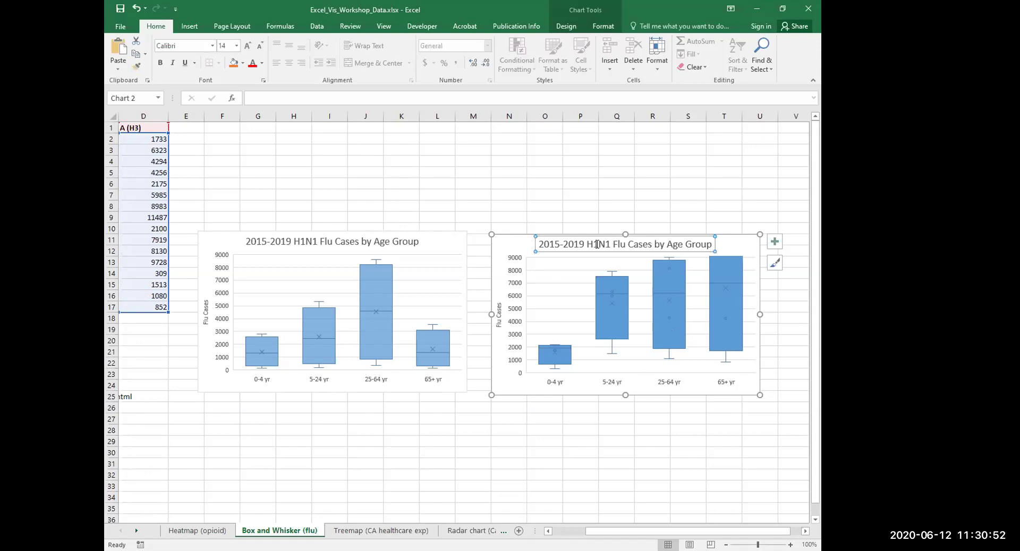
click(615, 243)
key(BackSpace)
key(BackSpace)
key(BackSpace)
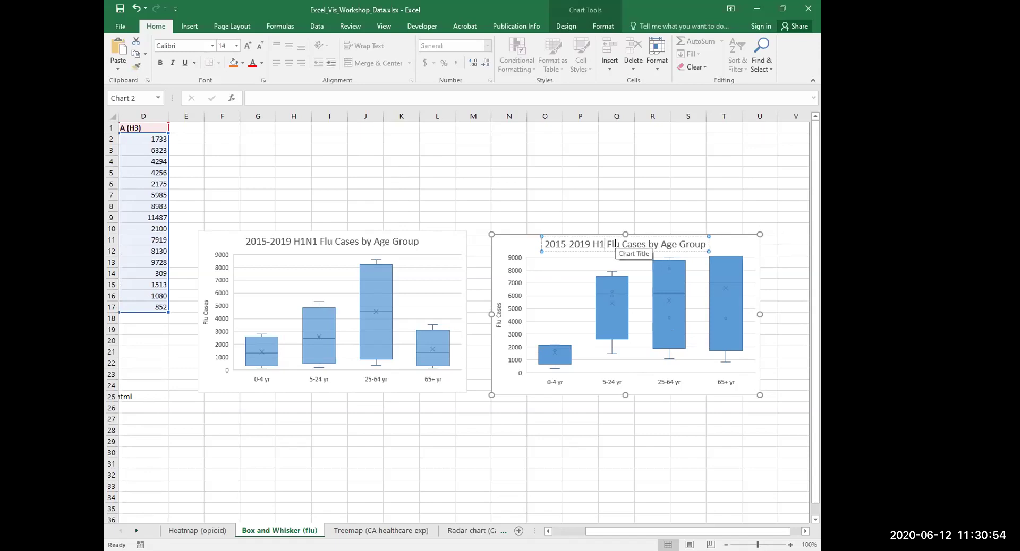
text(3)
click(527, 385)
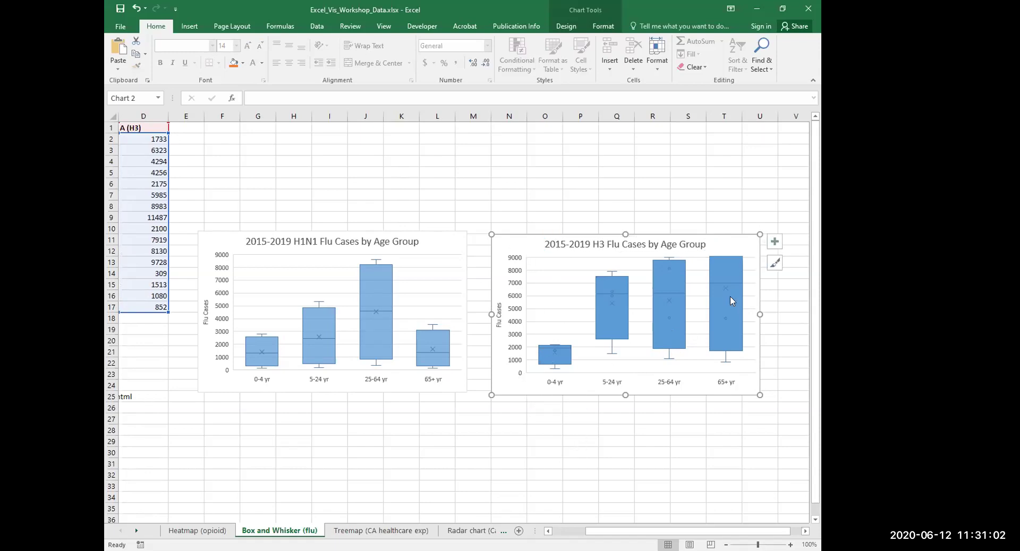
click(734, 278)
click(444, 242)
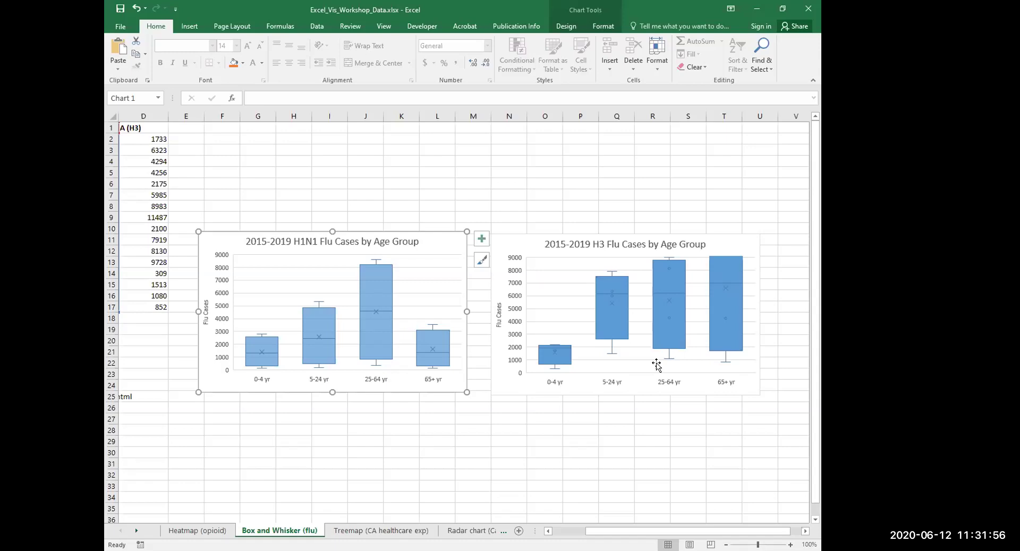
click(584, 530)
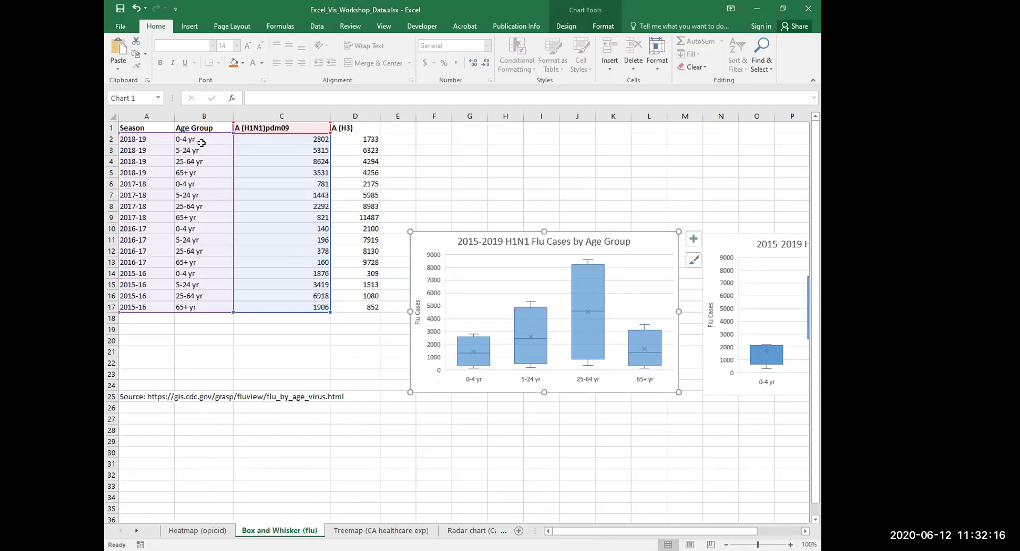
click(179, 185)
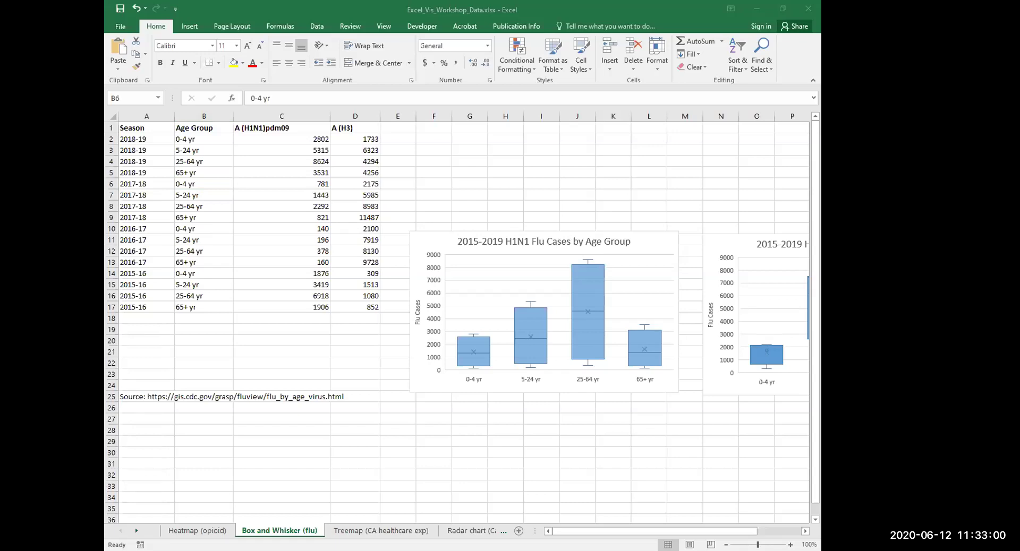
click(504, 172)
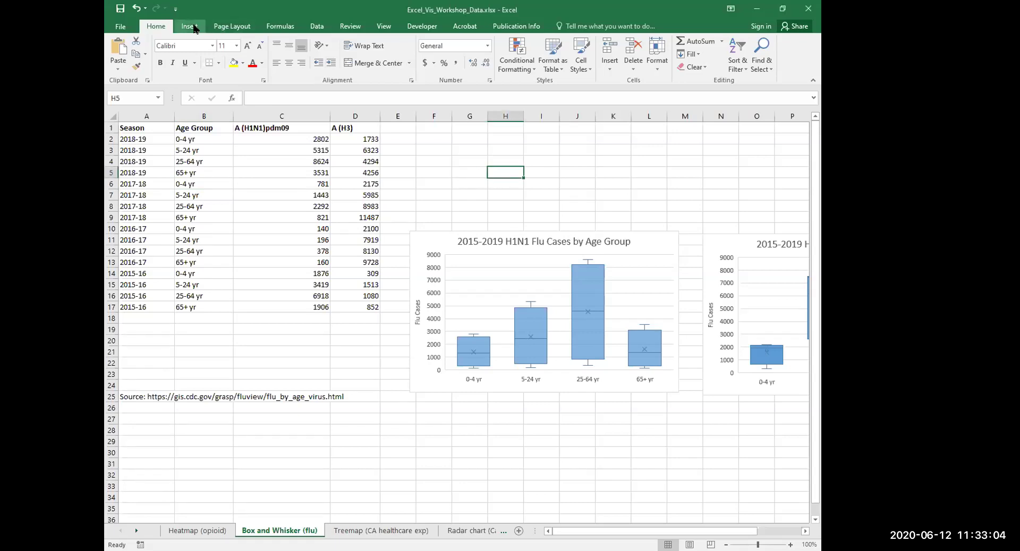
Insert a box and whisker chart from the full flu table A1:D17 and place it overlapping the upper part of the H1N1 chart.
drag(146, 128, 198, 128)
drag(354, 154, 366, 307)
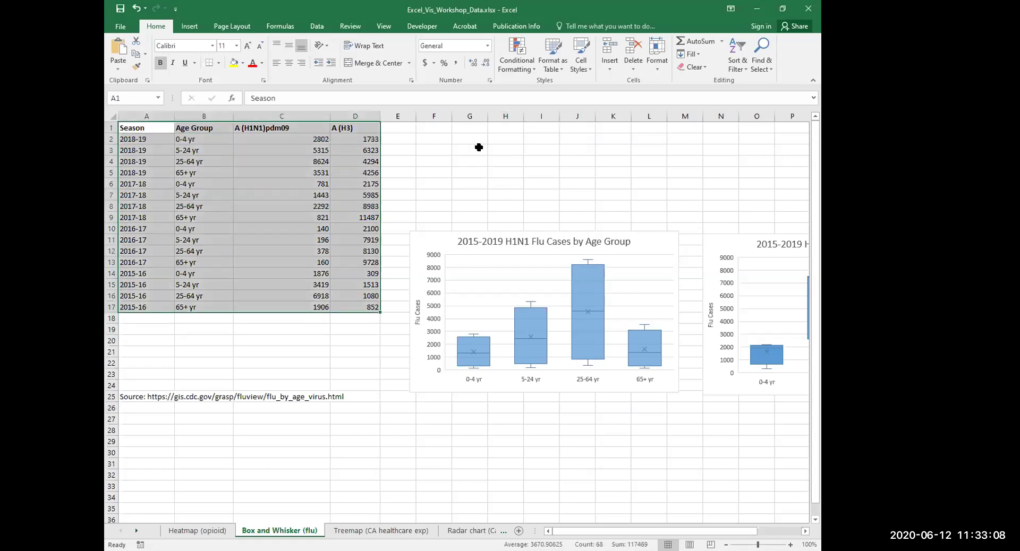
click(192, 27)
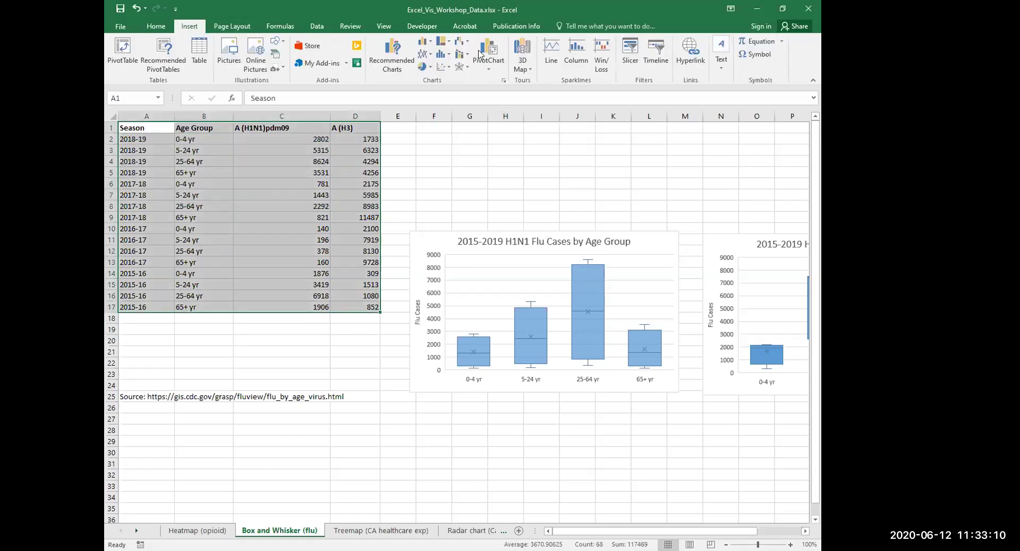
click(445, 53)
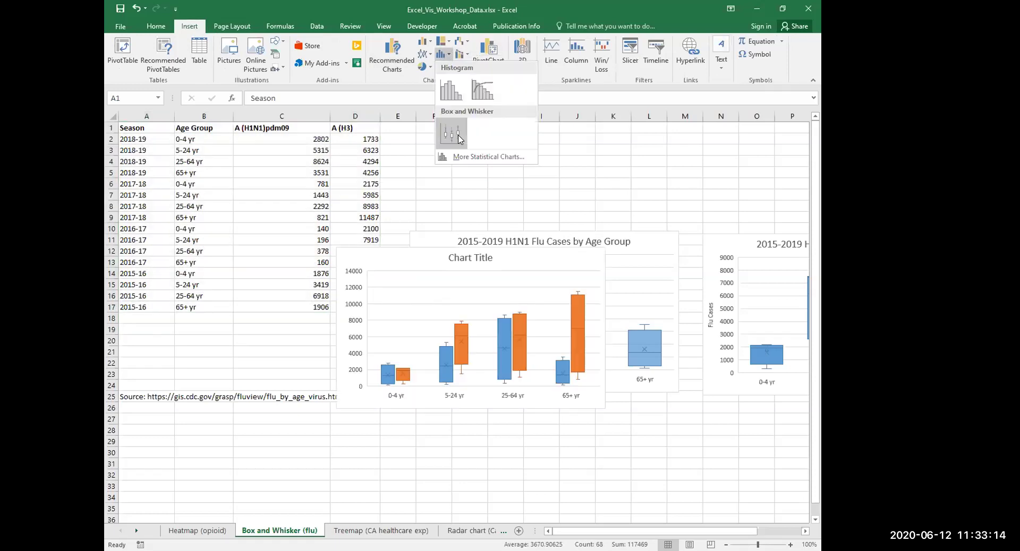
click(460, 139)
drag(509, 257, 569, 143)
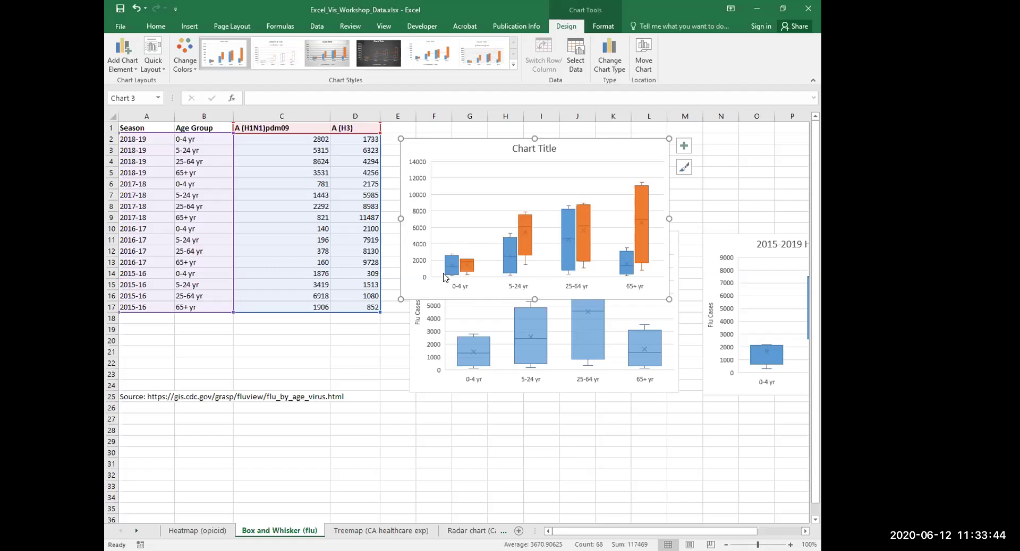
drag(489, 142, 494, 167)
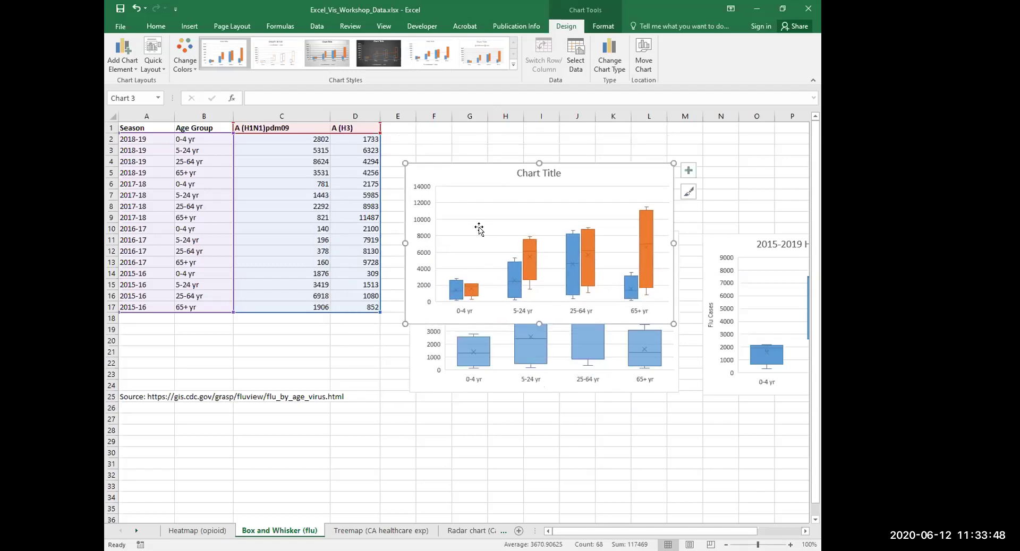
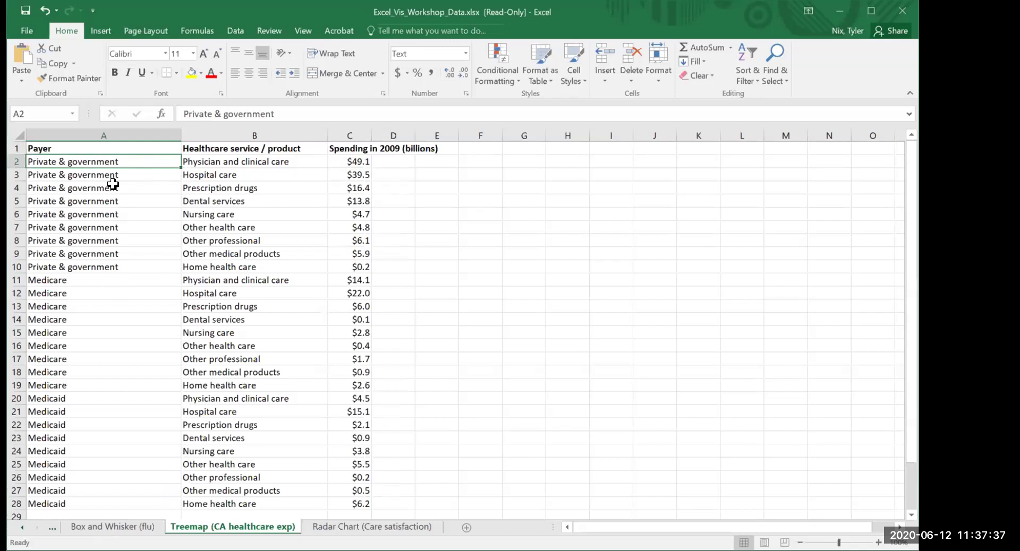
Review the payer groups and the healthcare services listed for private and government payers on the Treemap (CA healthcare exp) sheet.
drag(101, 162, 112, 260)
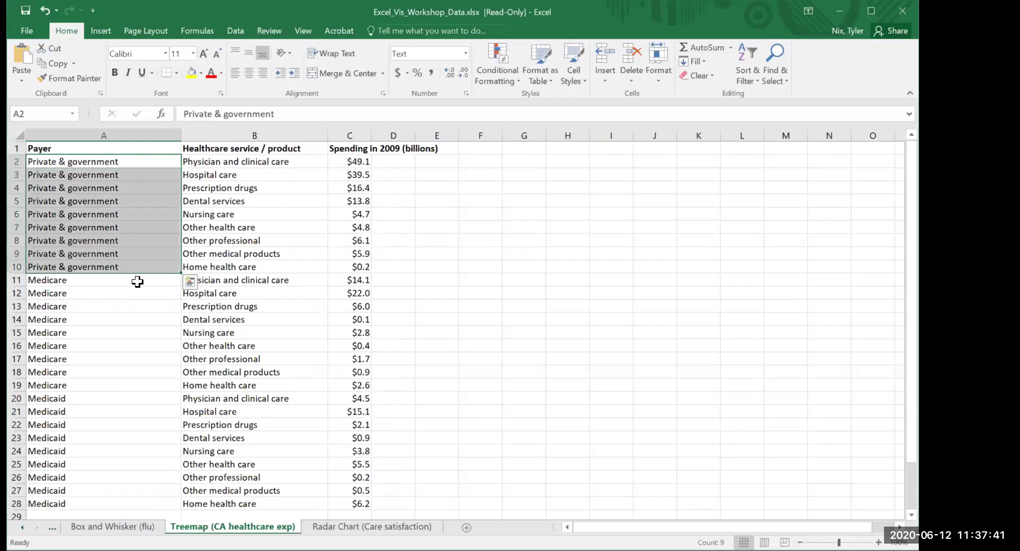
drag(136, 282, 135, 502)
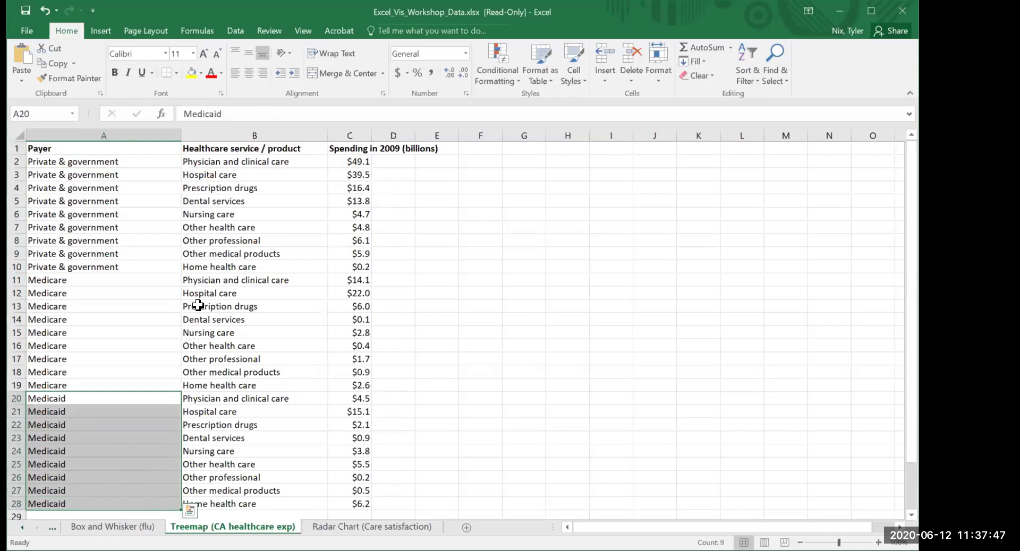
drag(243, 162, 266, 265)
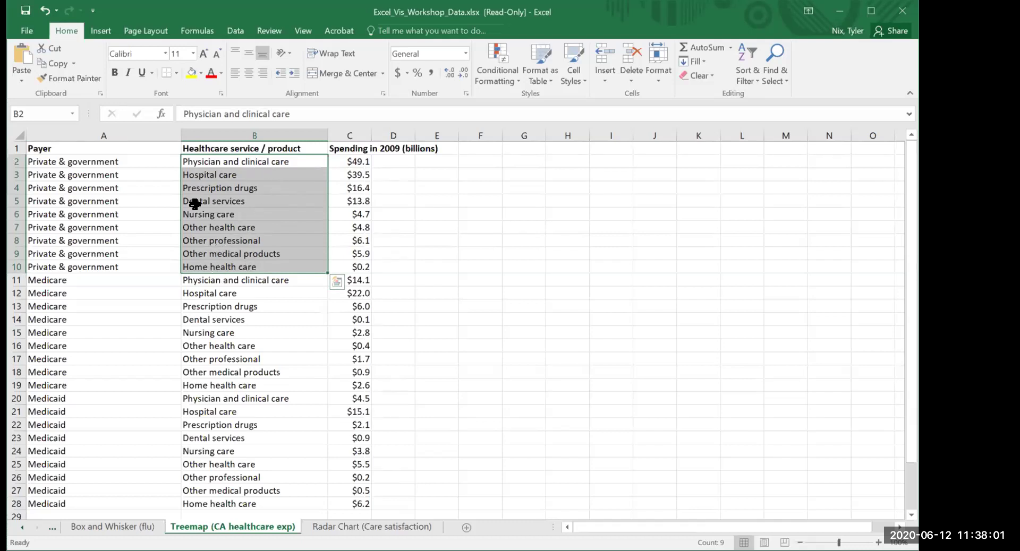
Examine how the Private & government payer rows in A2:A10 pair with the healthcare services in B2:B10.
drag(134, 160, 136, 264)
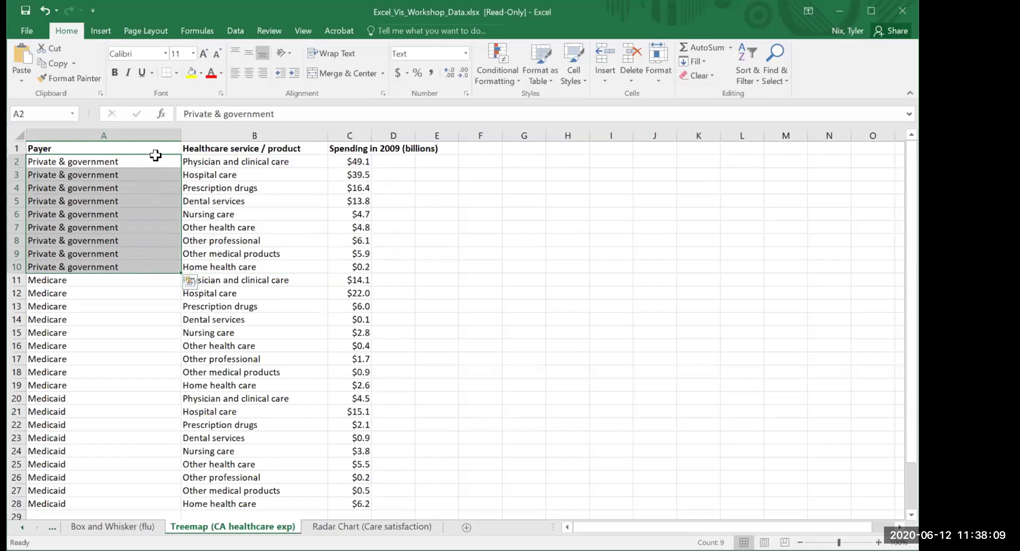
drag(227, 162, 229, 267)
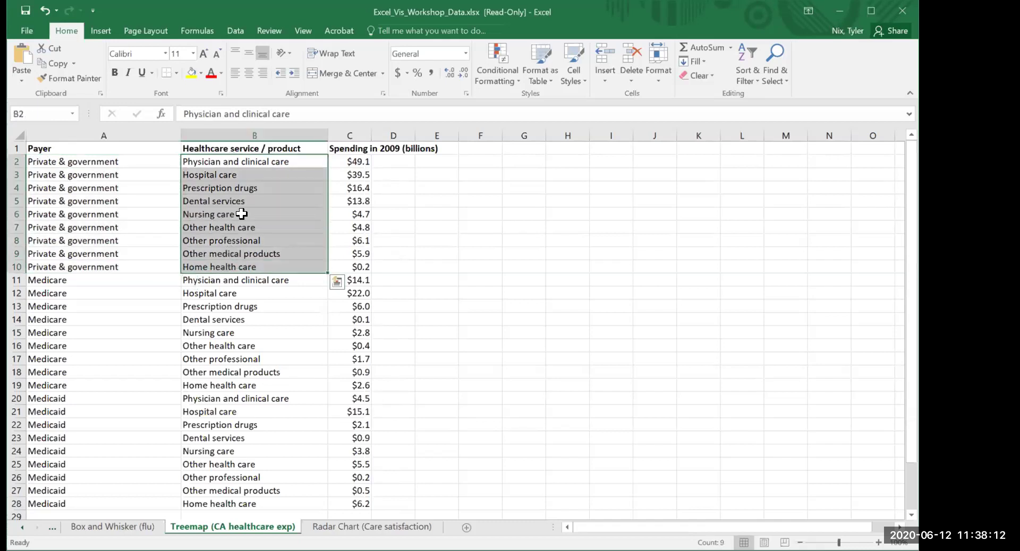
click(232, 162)
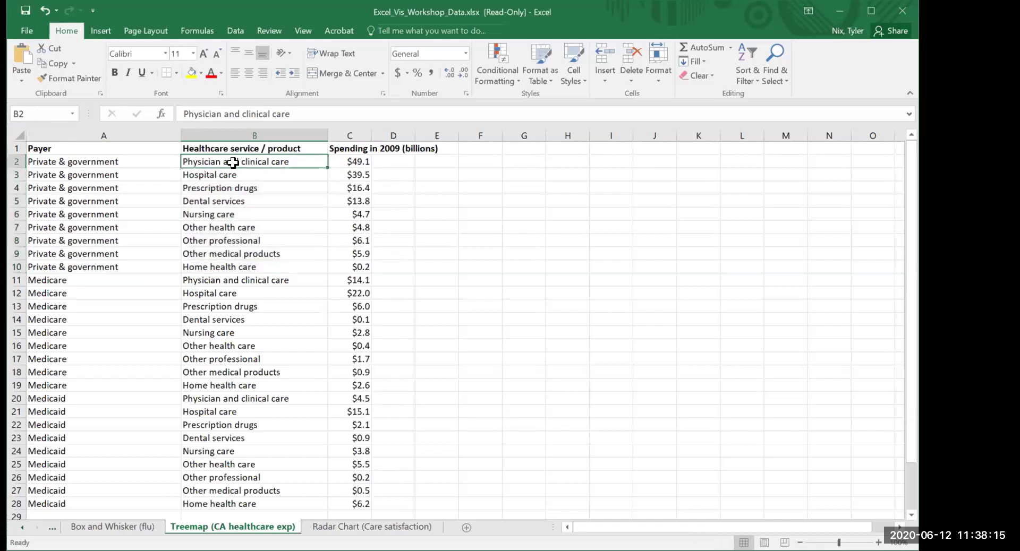
Insert a treemap chart from the full healthcare spending table A1:C28.
click(89, 149)
drag(153, 154, 355, 503)
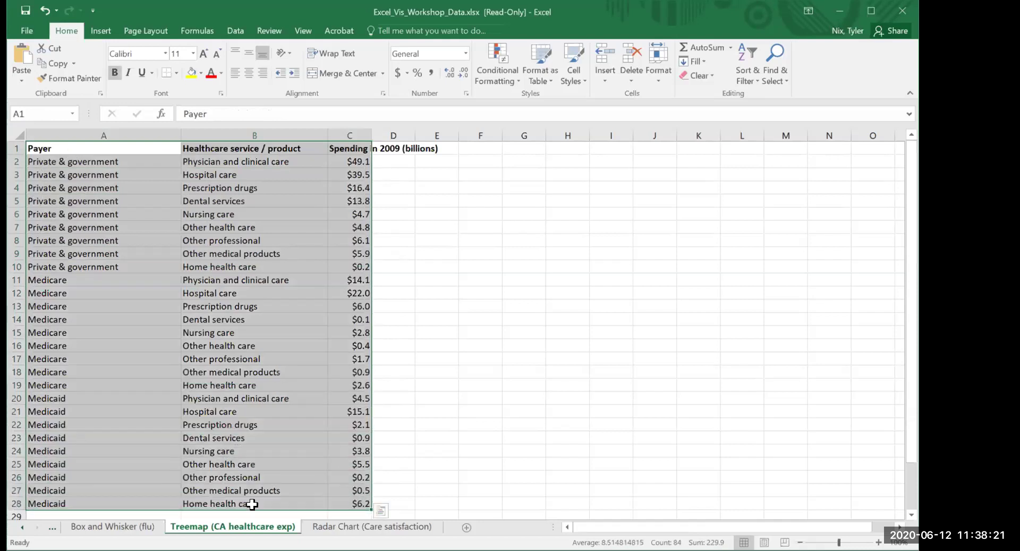
click(99, 30)
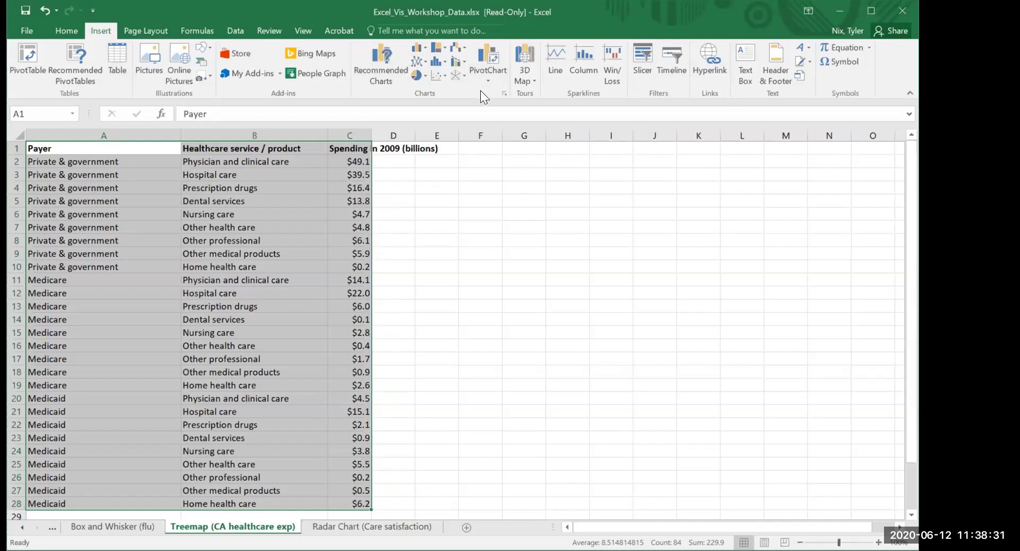
click(445, 47)
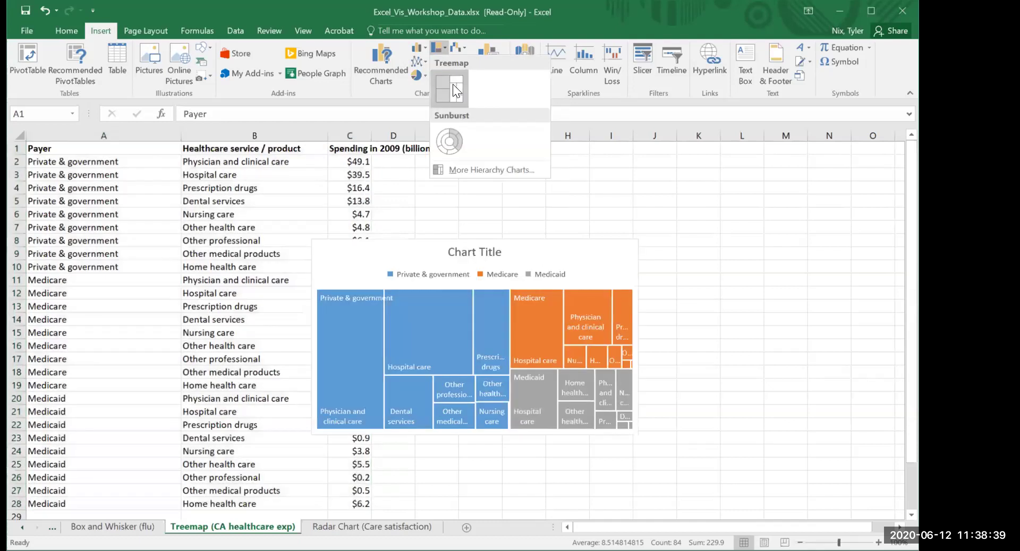
click(455, 85)
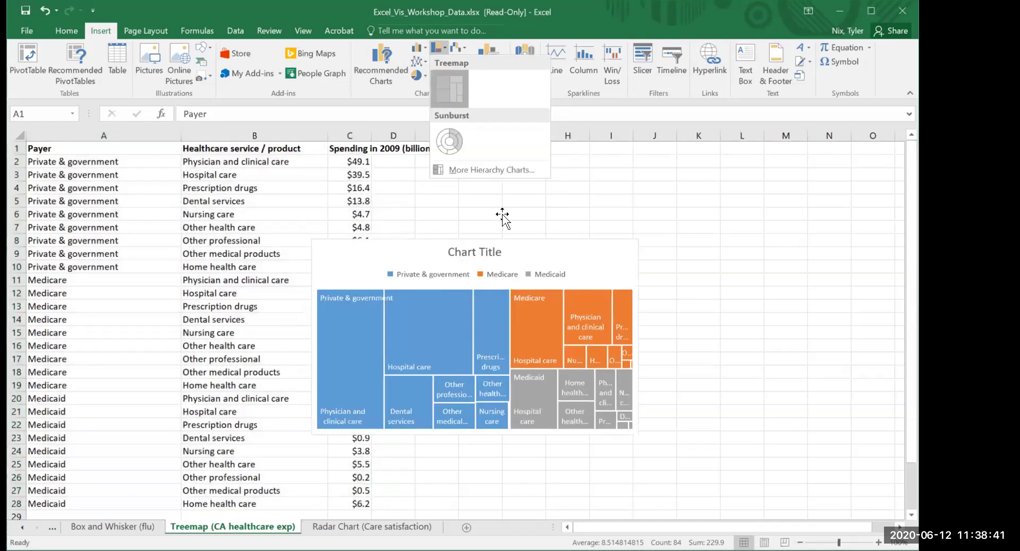
Move the treemap clear of the data table and widen it to span about columns E to N.
drag(540, 255, 668, 192)
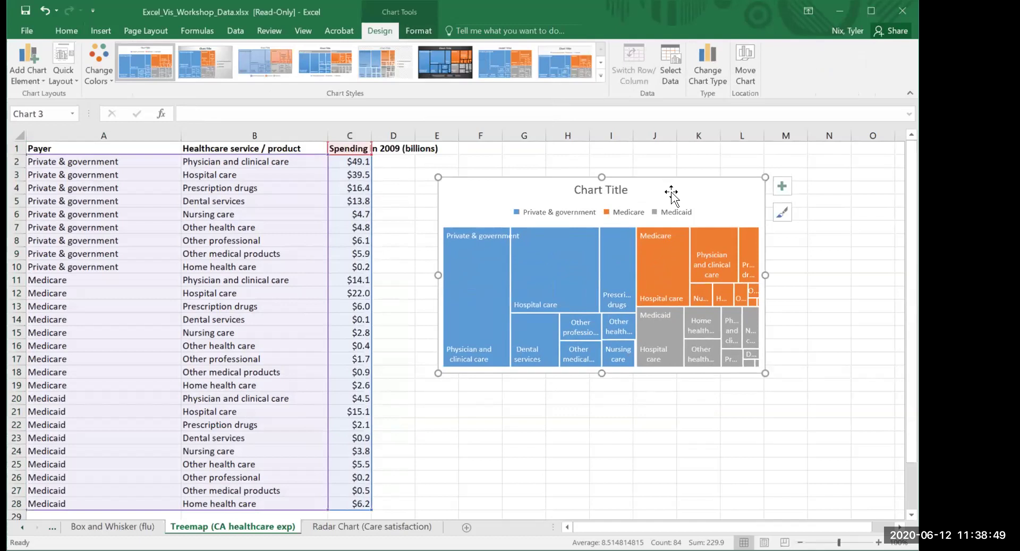
drag(670, 192, 662, 197)
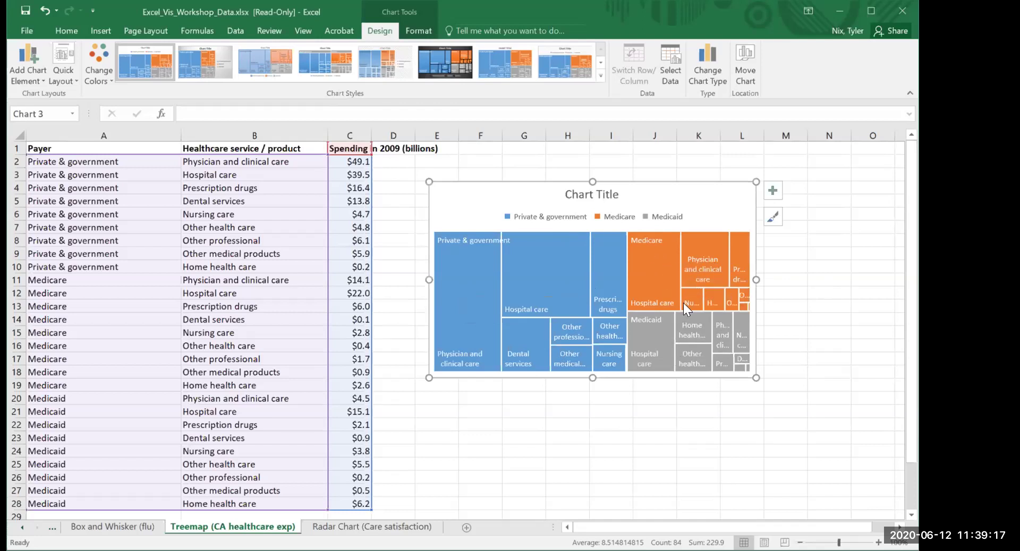
drag(756, 280, 853, 278)
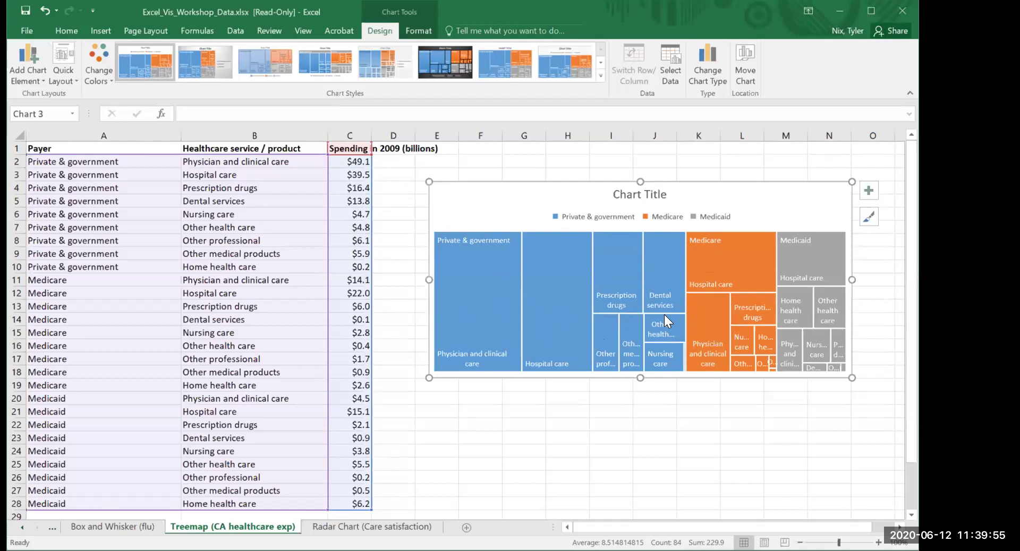
Delete the treemap's payer legend.
click(723, 218)
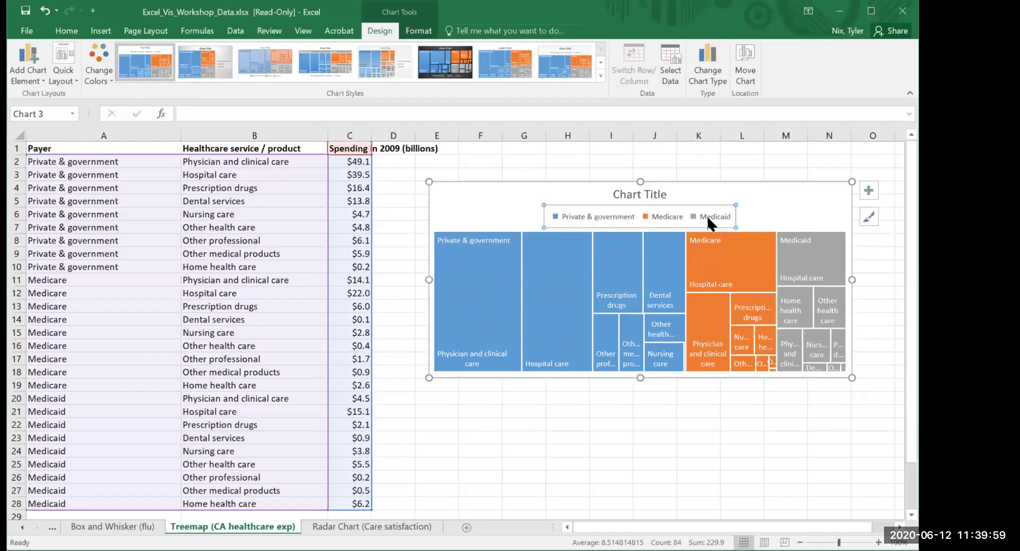
right_click(708, 223)
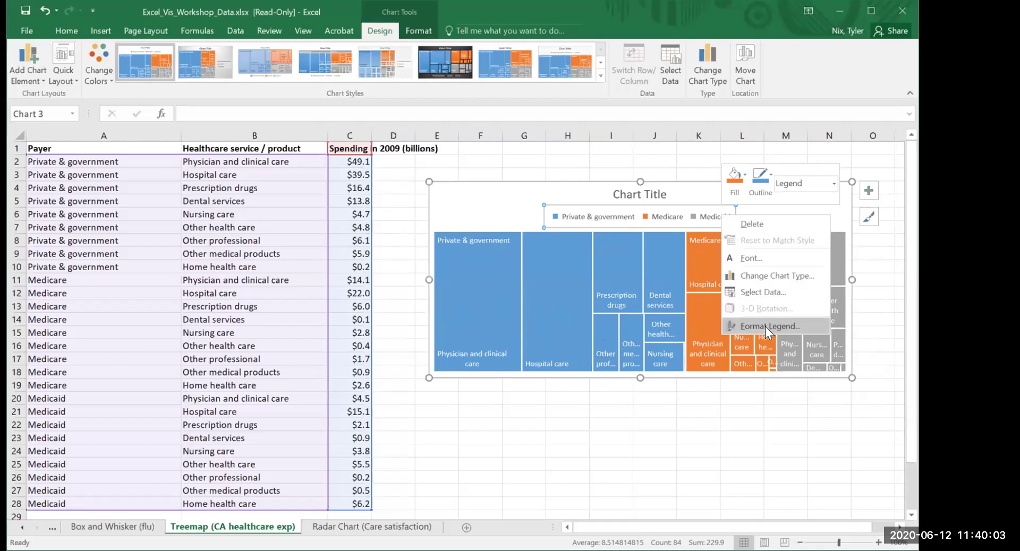
click(771, 224)
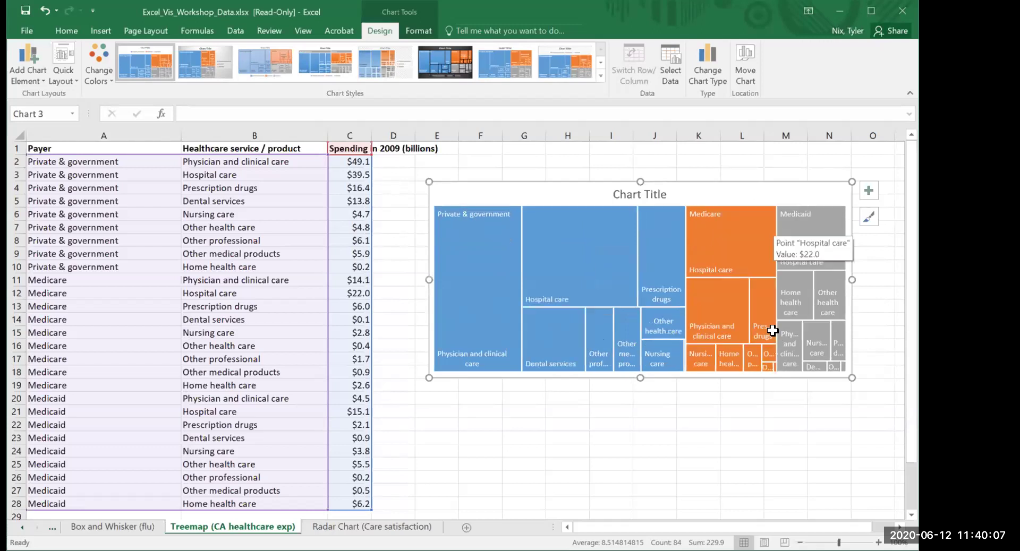
Inspect the spending values of the treemap's largest blocks across the Private & government, Medicare and Medicaid groups.
mouse_move(563, 247)
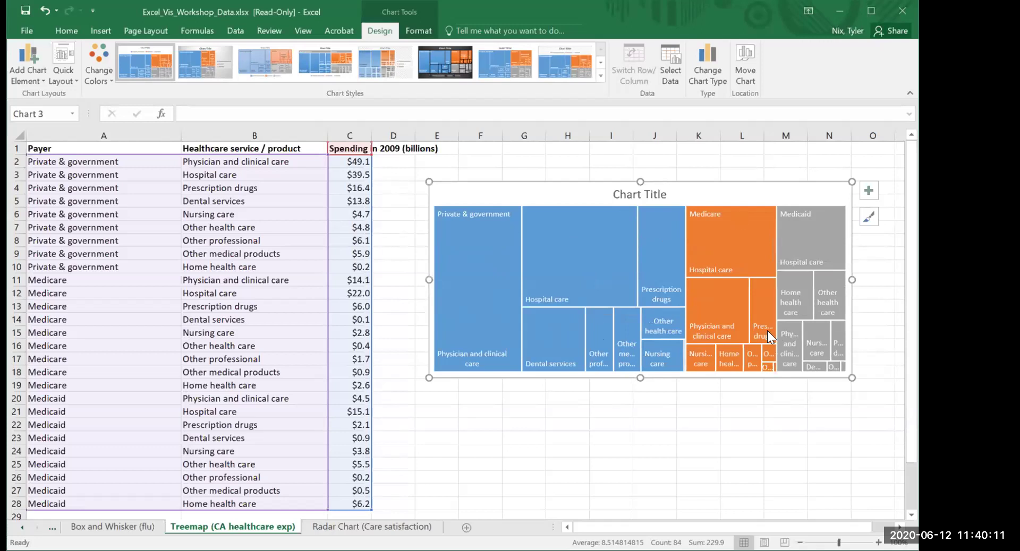
mouse_move(785, 319)
mouse_move(473, 221)
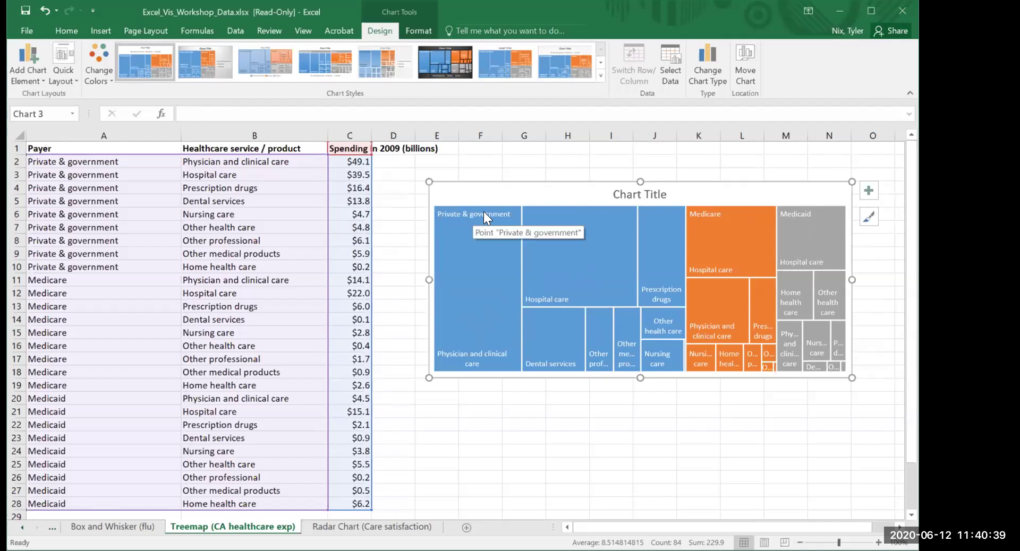
mouse_move(460, 363)
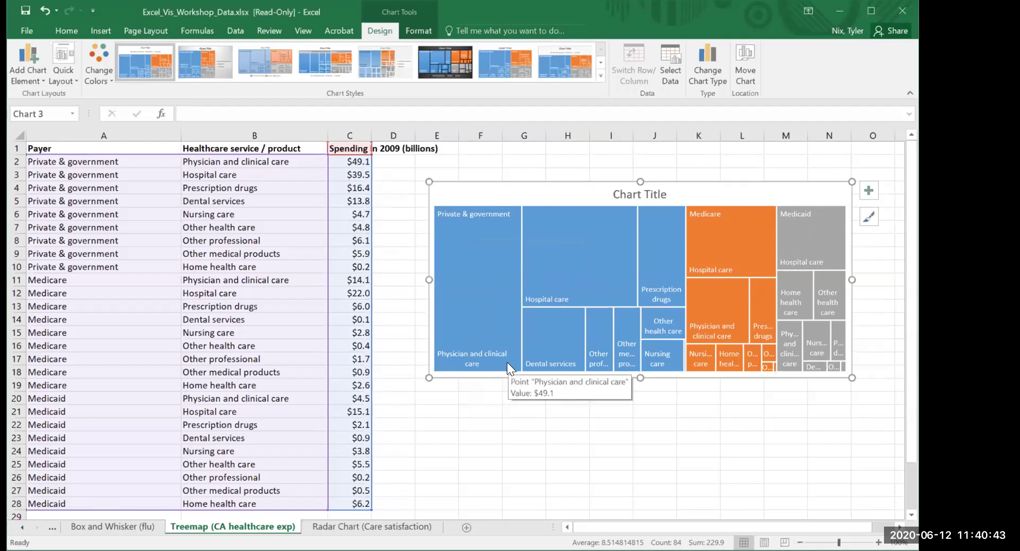
mouse_move(740, 239)
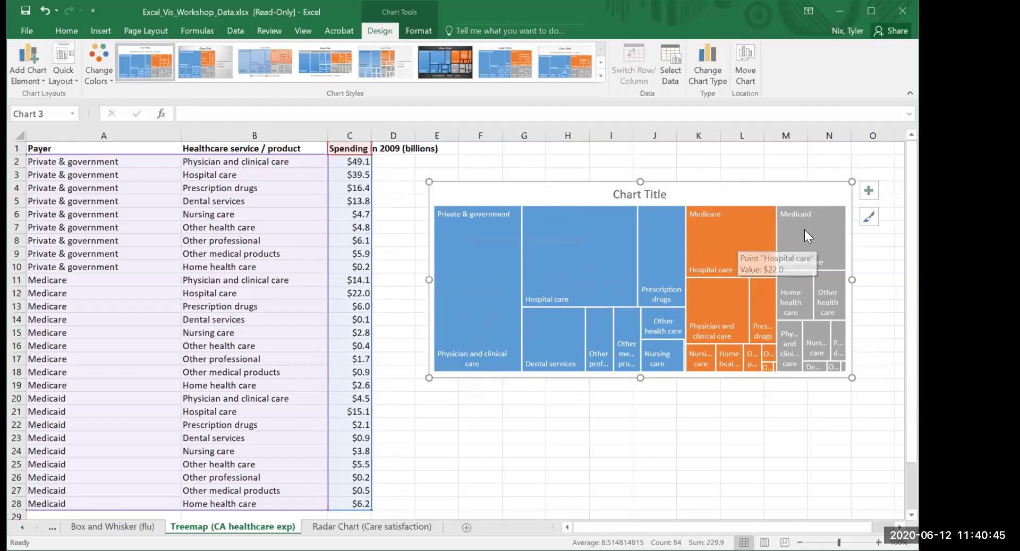
mouse_move(810, 231)
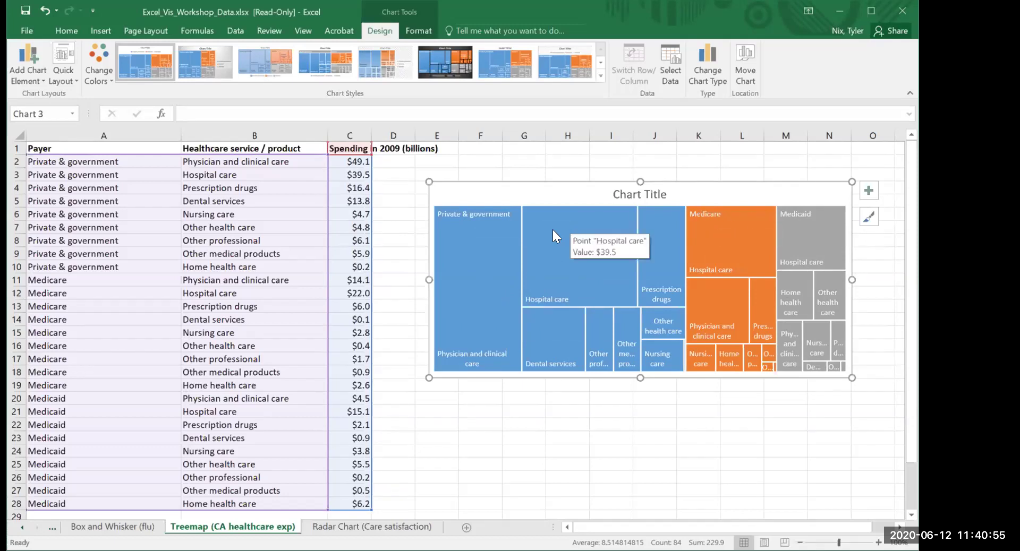
Set the treemap series' label option to Banner and close the series formatting options.
click(481, 239)
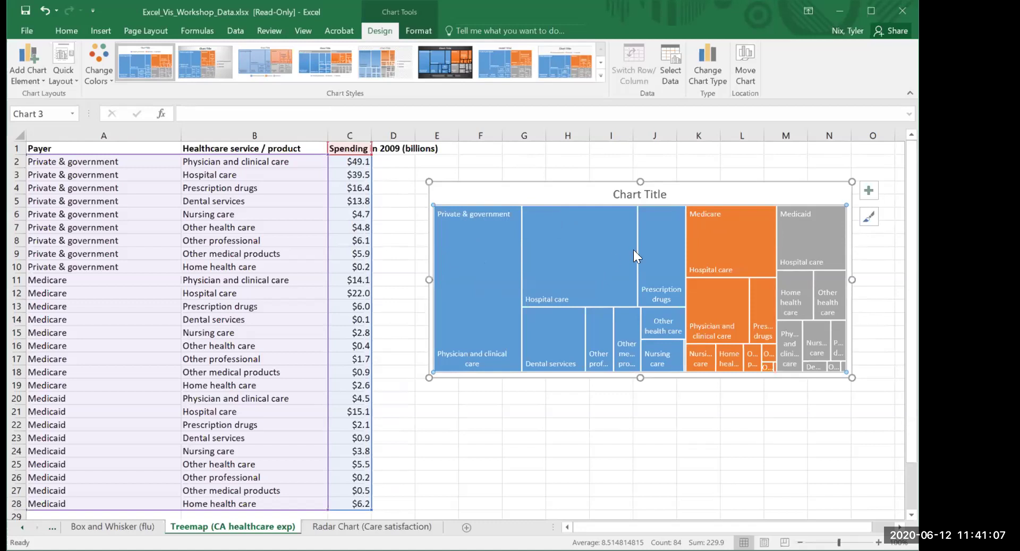
mouse_move(604, 231)
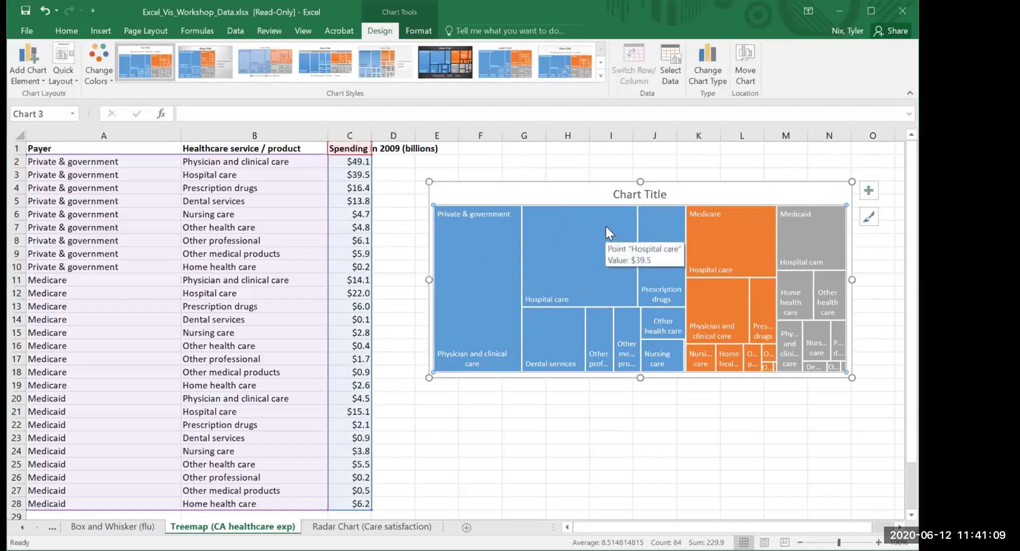
right_click(605, 224)
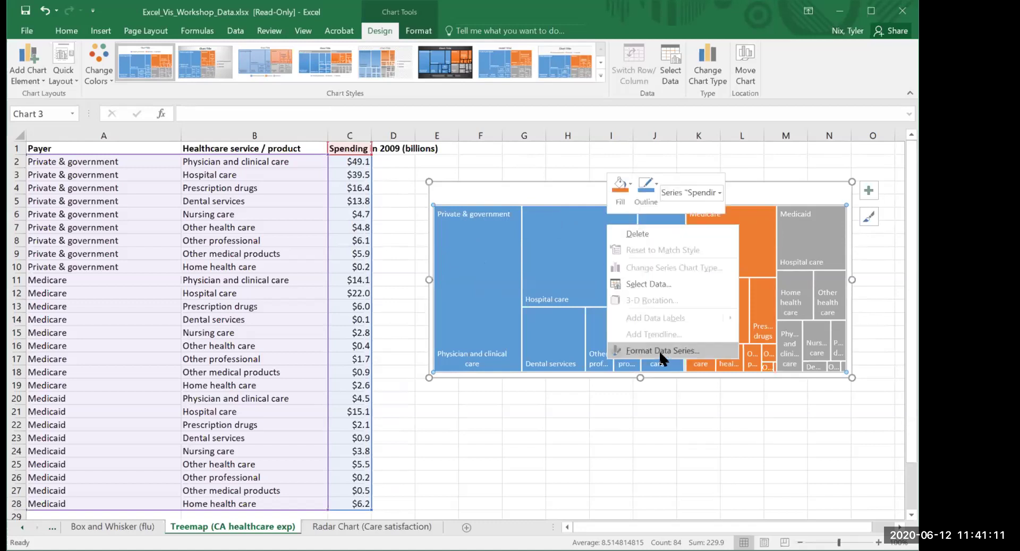
click(663, 352)
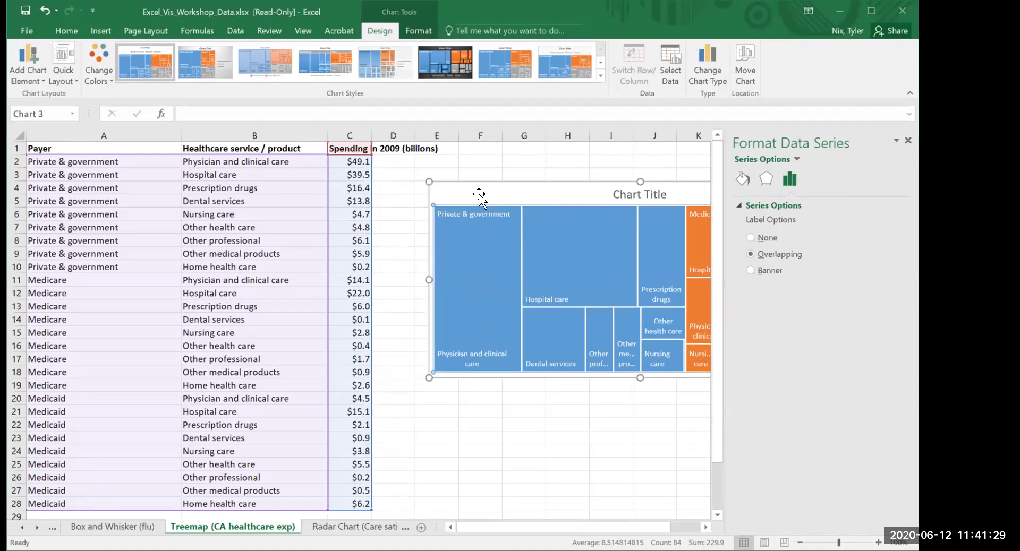
click(750, 271)
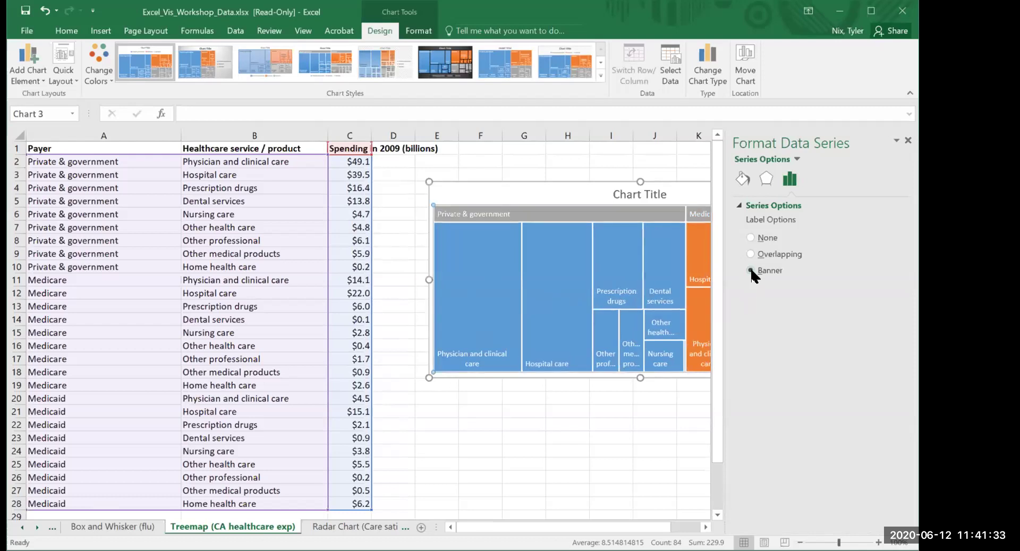
click(899, 142)
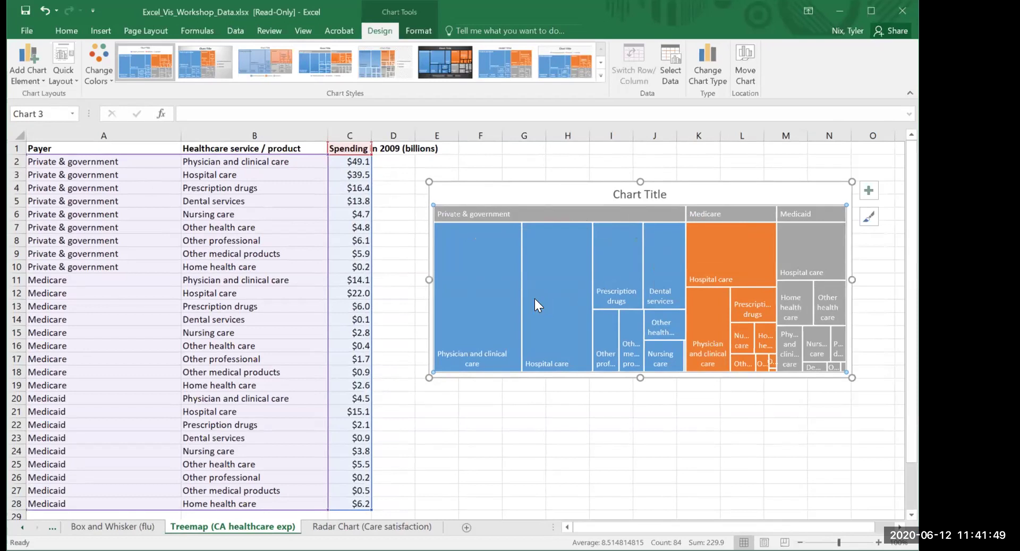
Fill the treemap's Private & government banner with the blue theme color that matches its blocks.
mouse_move(530, 298)
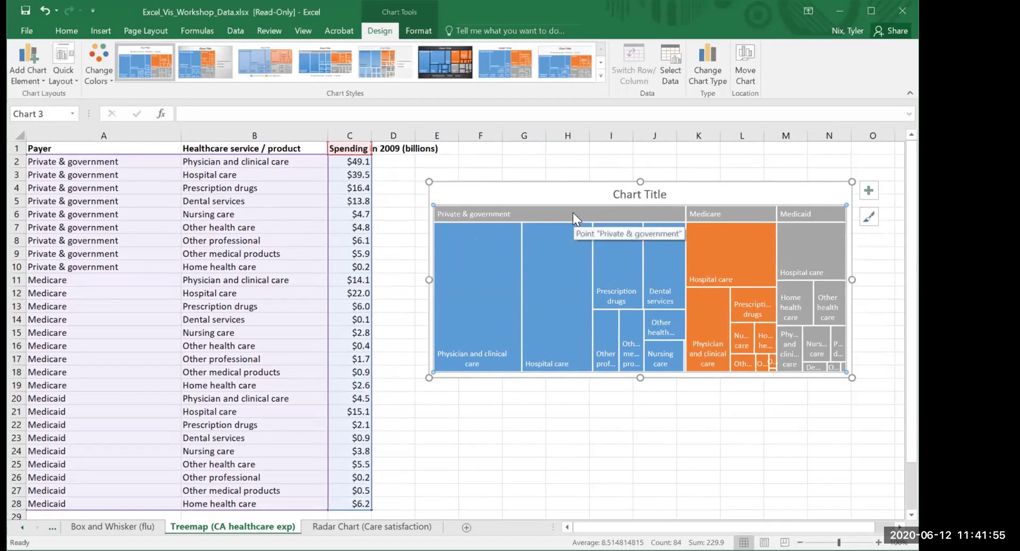
mouse_move(549, 320)
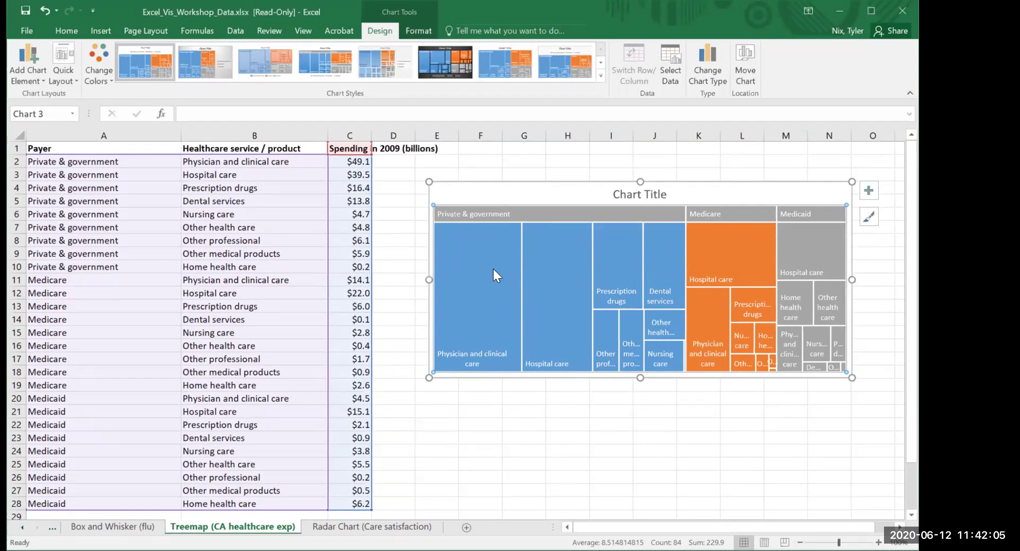
click(573, 210)
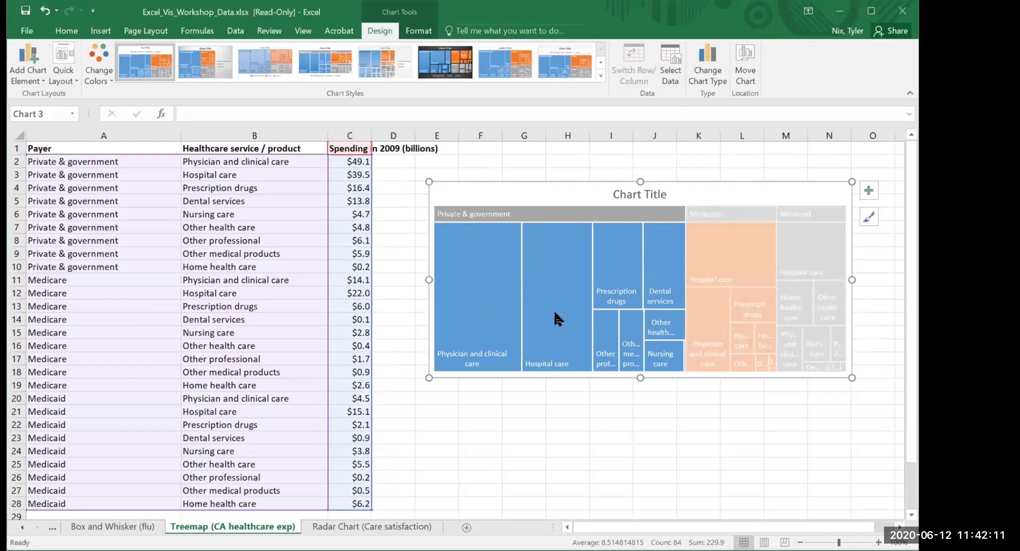
right_click(591, 213)
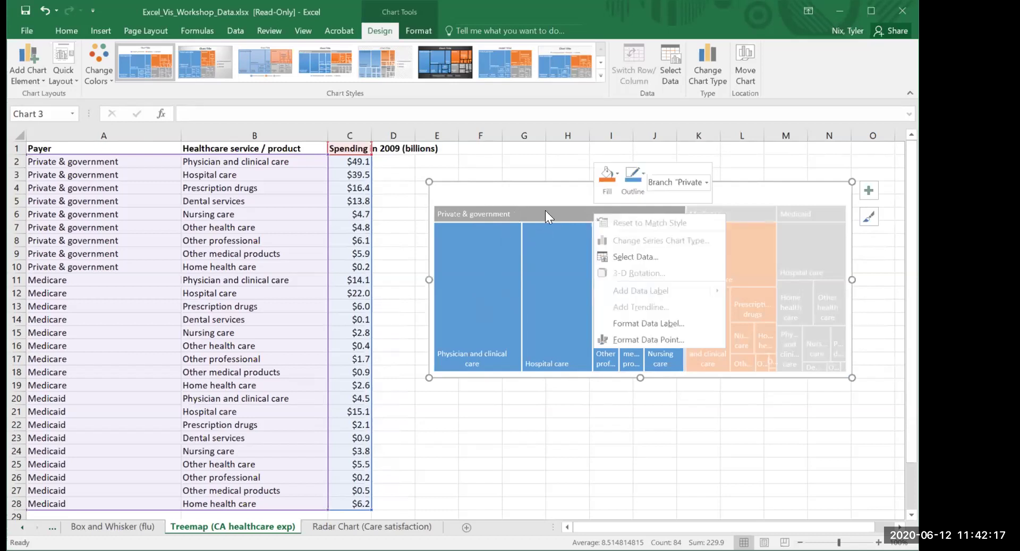
click(616, 176)
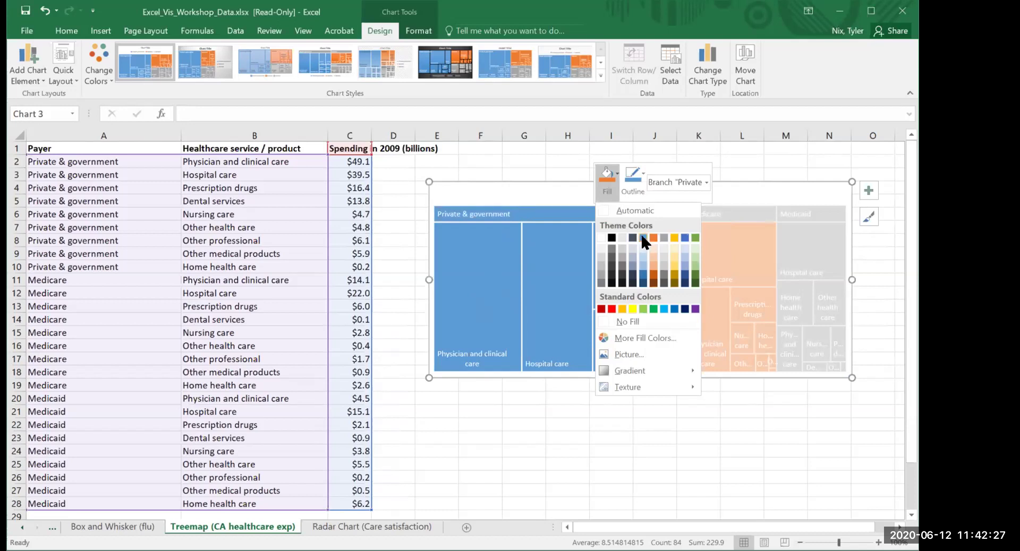
click(642, 237)
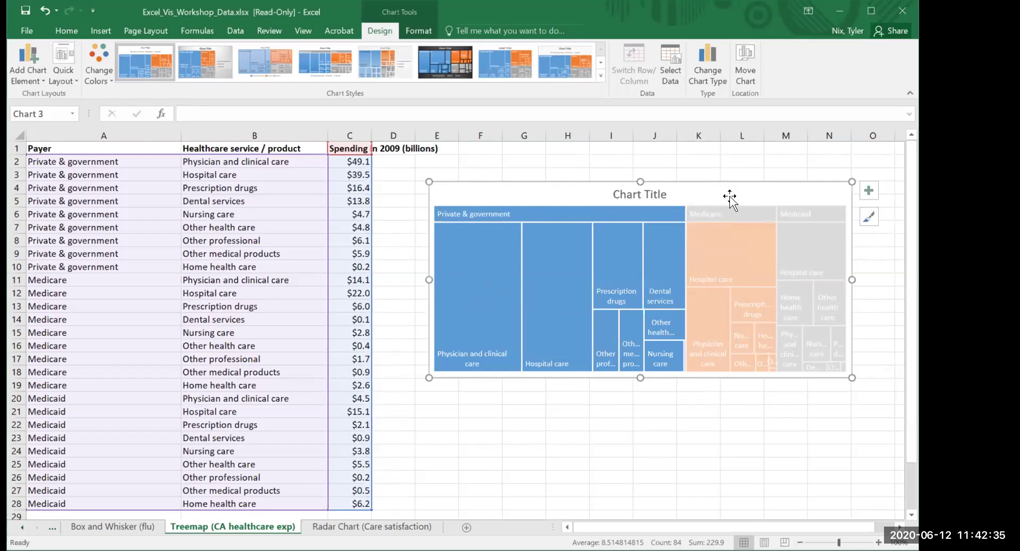
Fill the treemap's Medicare banner with the orange theme color that matches its blocks and deselect the branch.
click(734, 213)
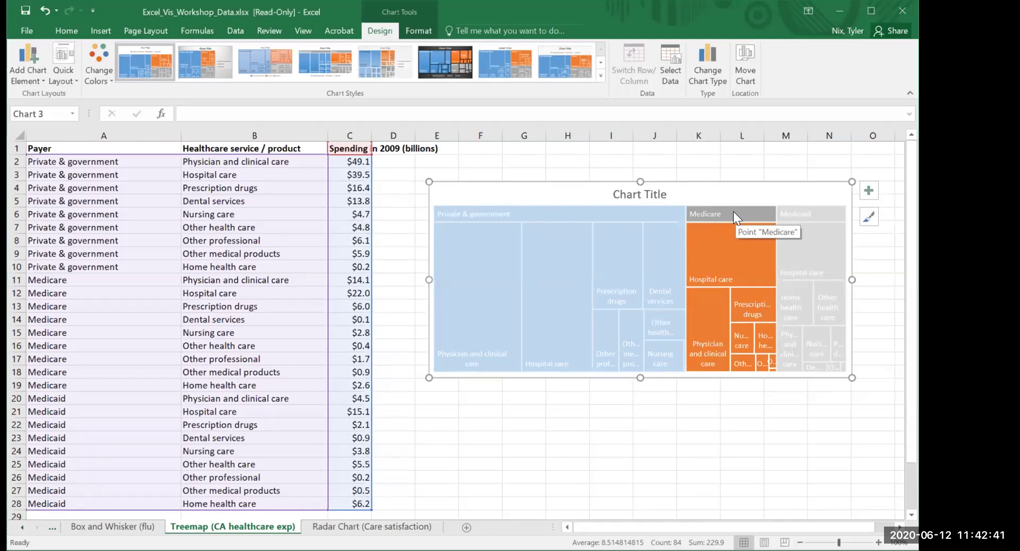
click(794, 235)
click(699, 196)
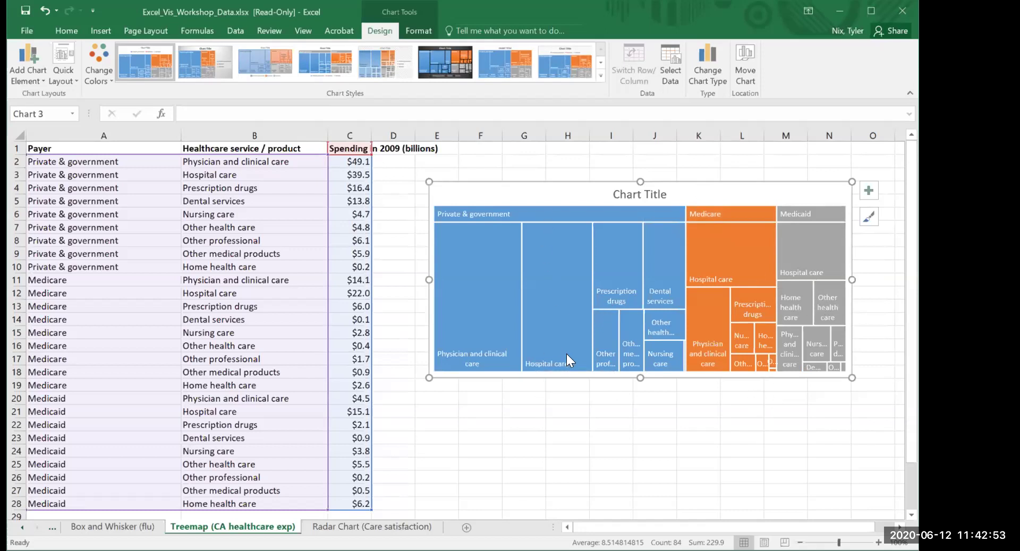
Inspect the spending values of the smaller Private & government blocks, including other medical products and other health care.
mouse_move(632, 359)
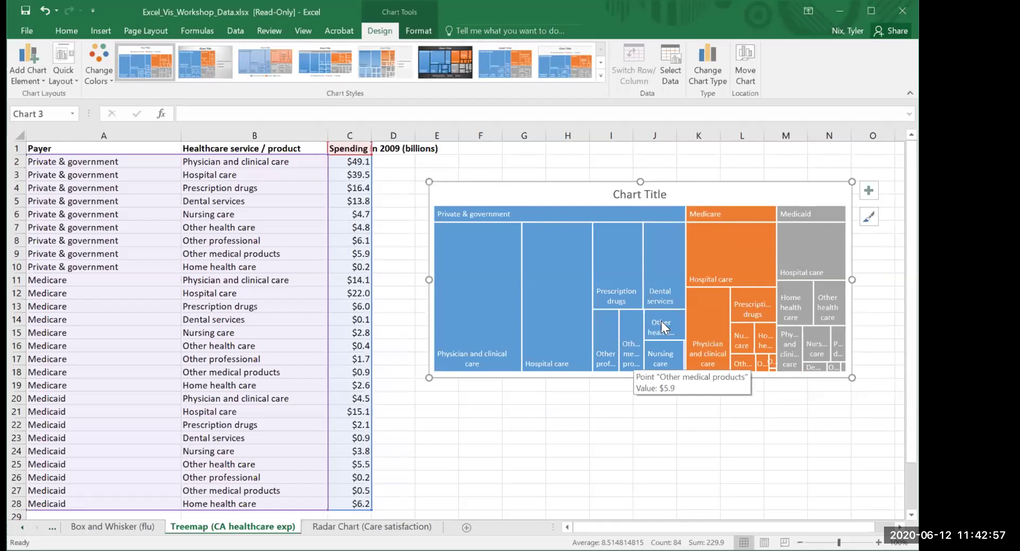
mouse_move(662, 330)
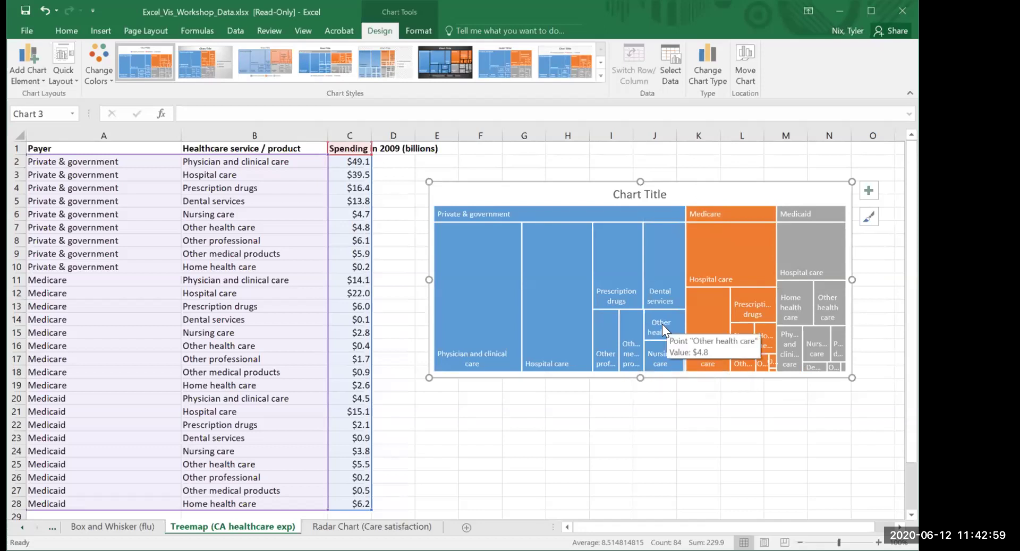
mouse_move(629, 338)
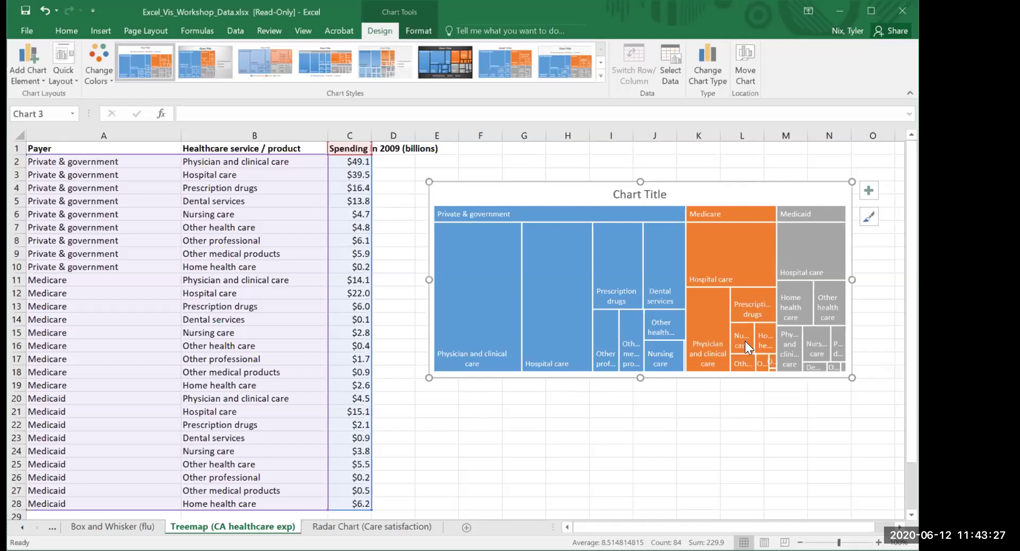
Retitle the treemap "Healthcare Spending in CA (2009) - $230.1".
mouse_move(745, 340)
click(644, 195)
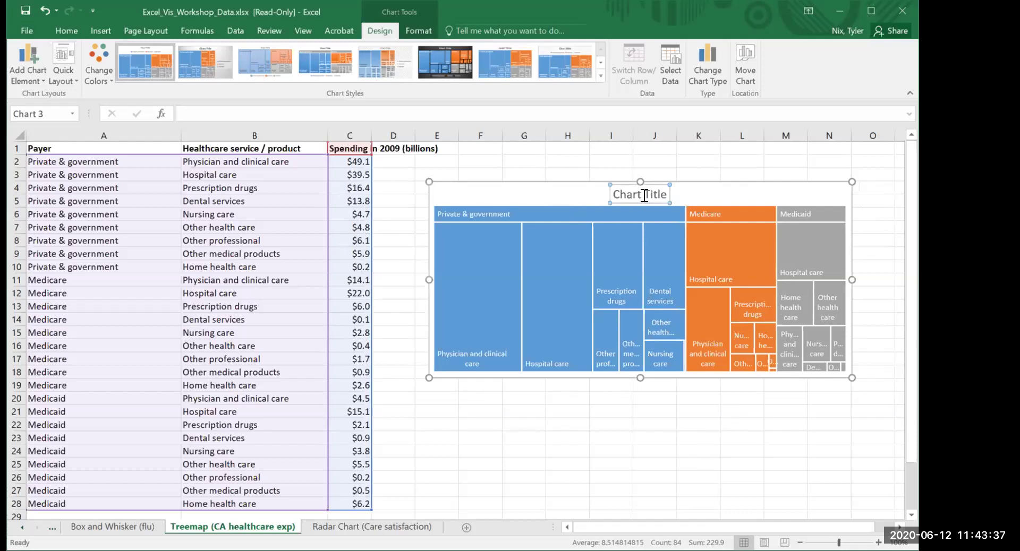
double_click(644, 196)
drag(612, 196, 670, 196)
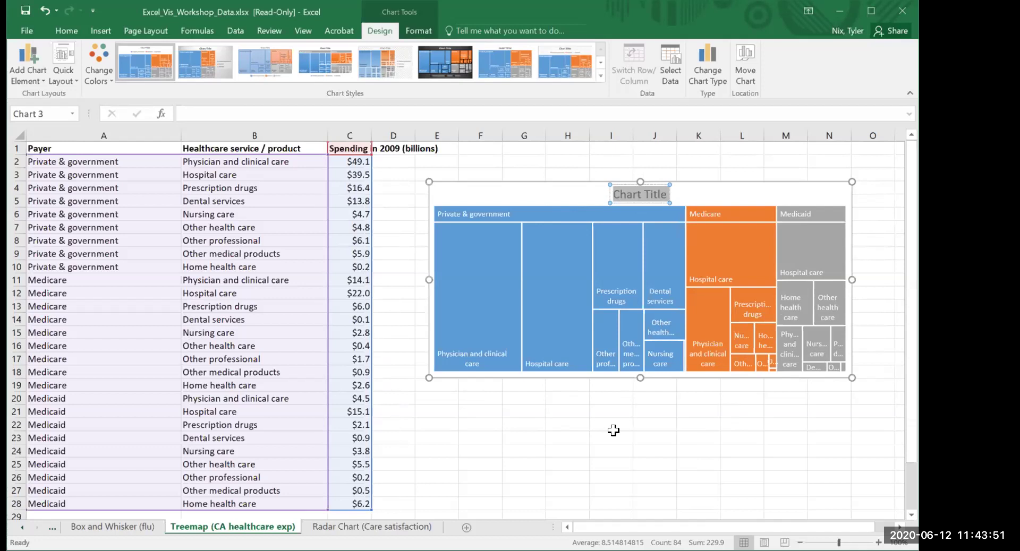
text(Healt)
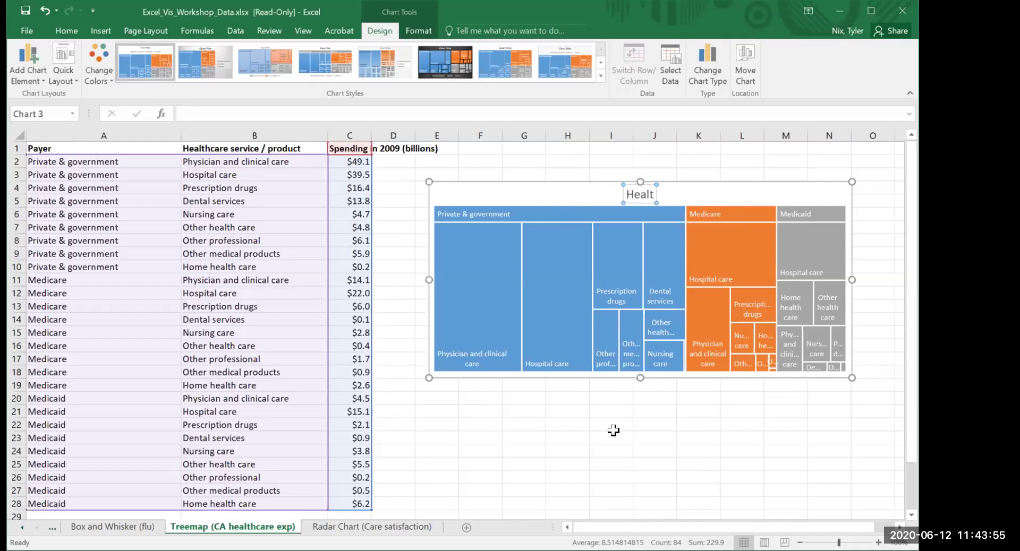
text(hcare Spending)
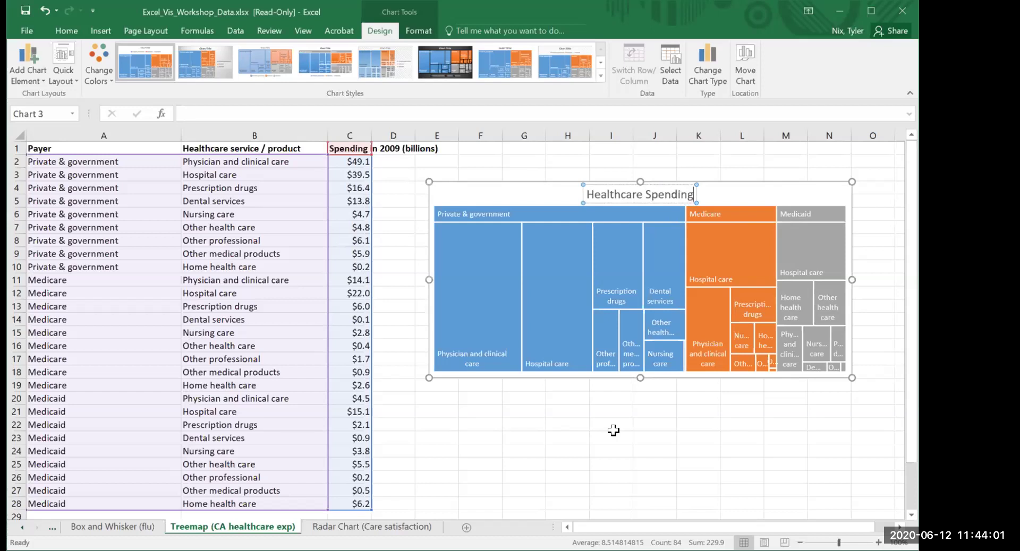
text( in CA)
key(BackSpace)
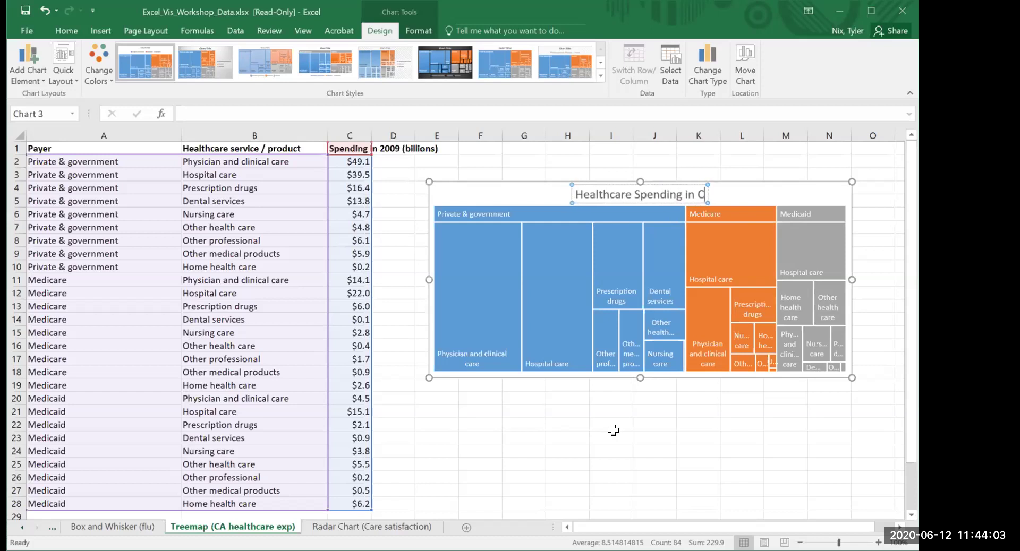
text(A)
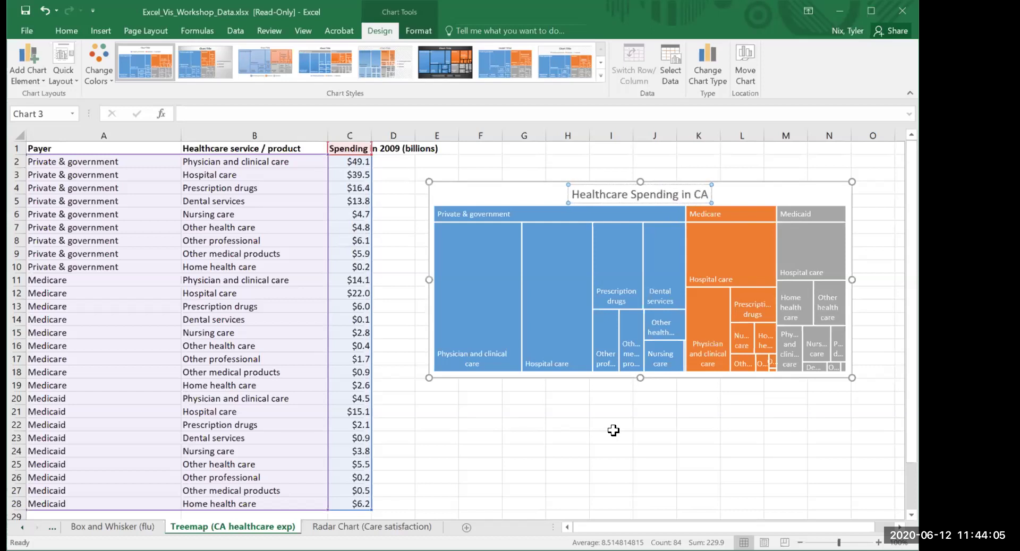
text( (2001)
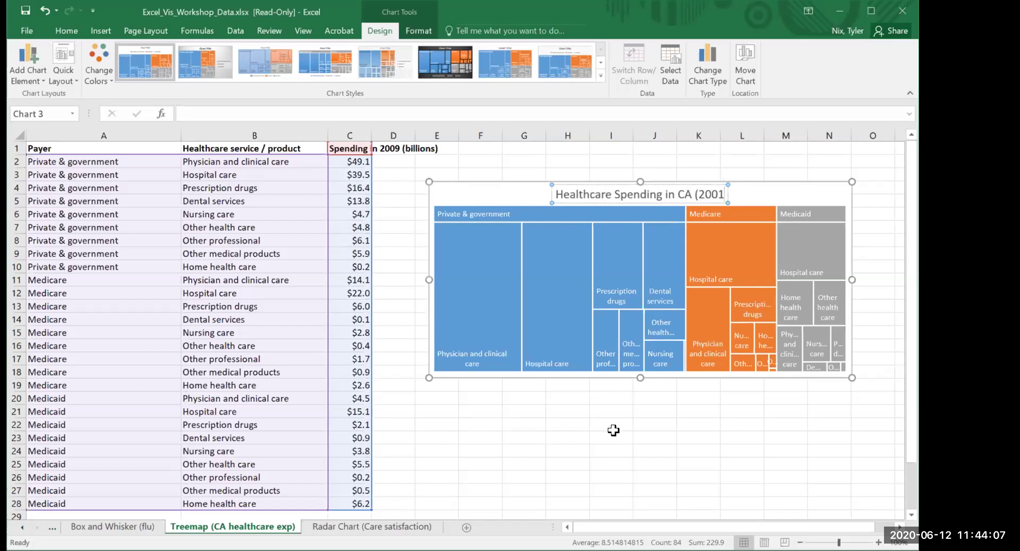
key(BackSpace)
text(9))
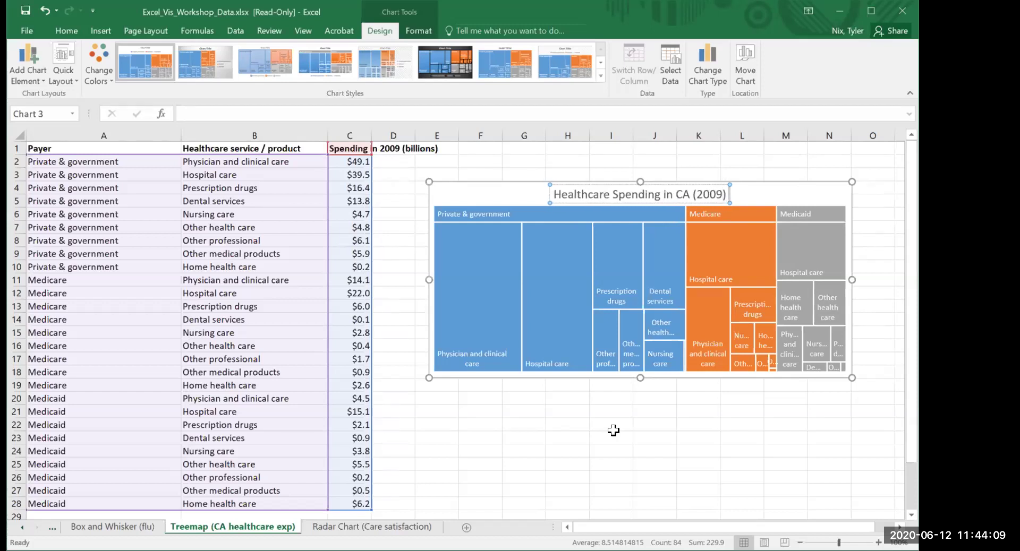
text( -)
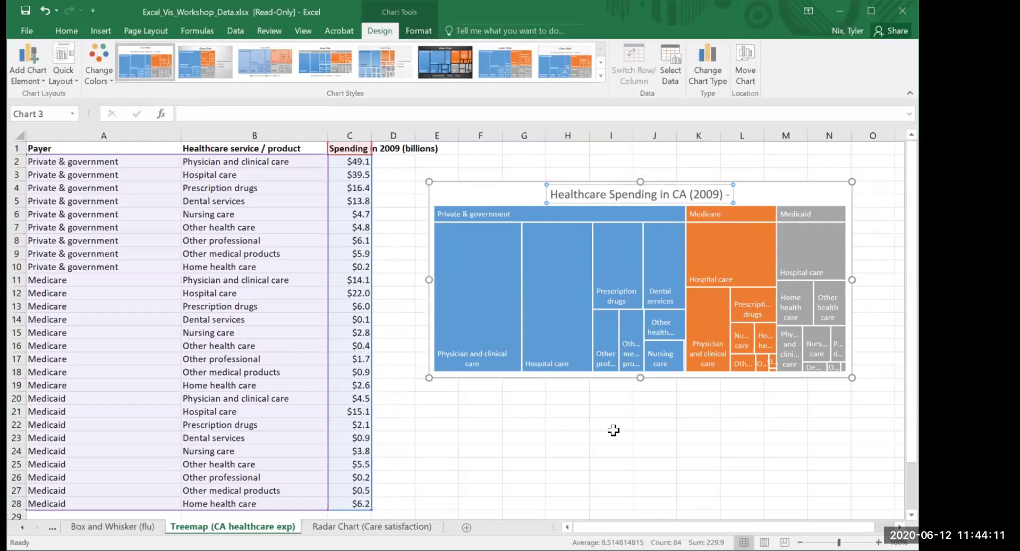
text( $230.1)
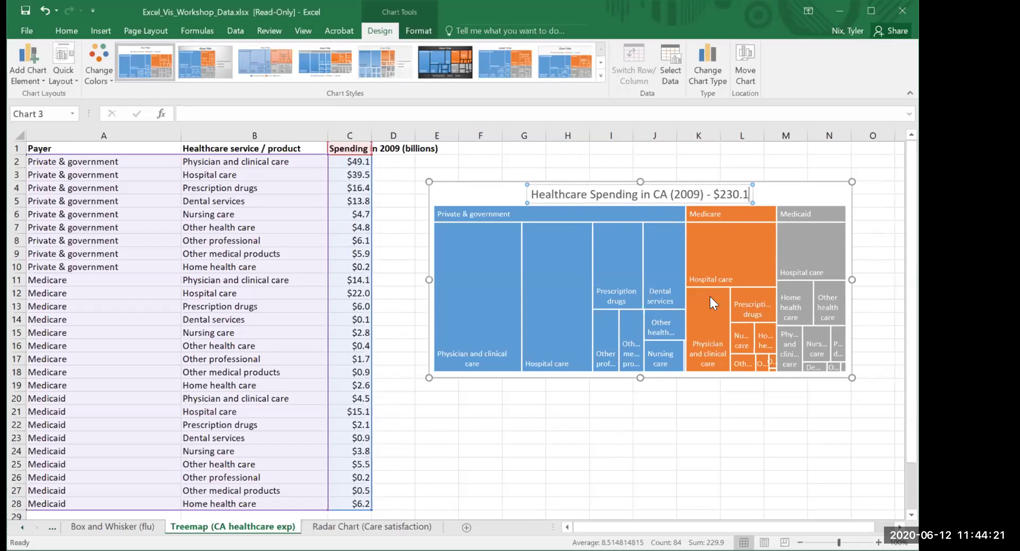
click(742, 224)
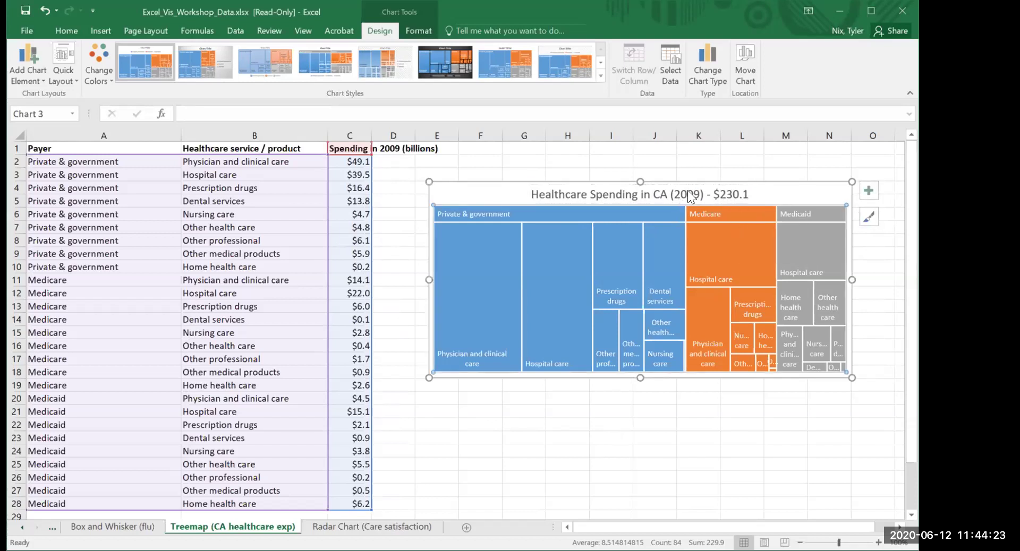
click(554, 210)
click(727, 216)
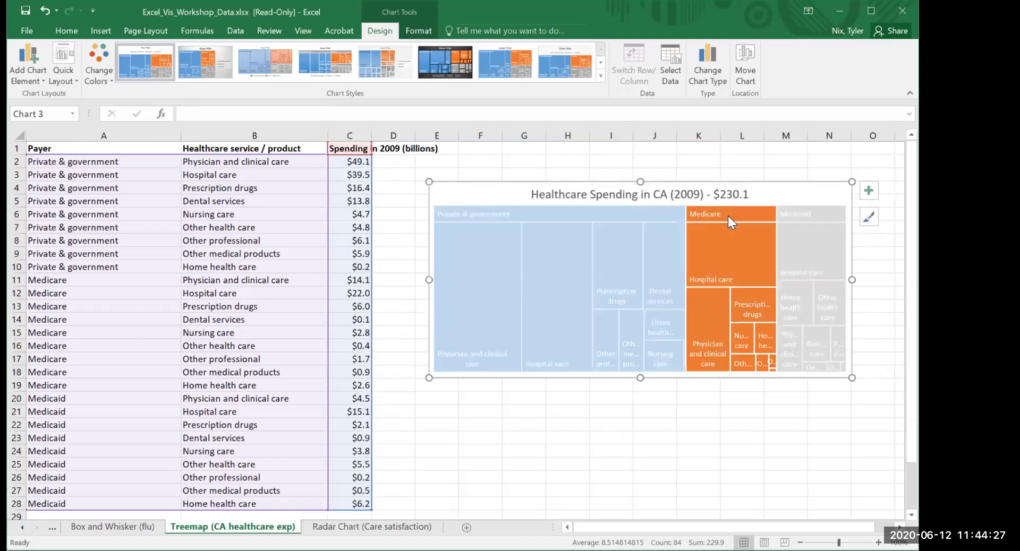
click(626, 207)
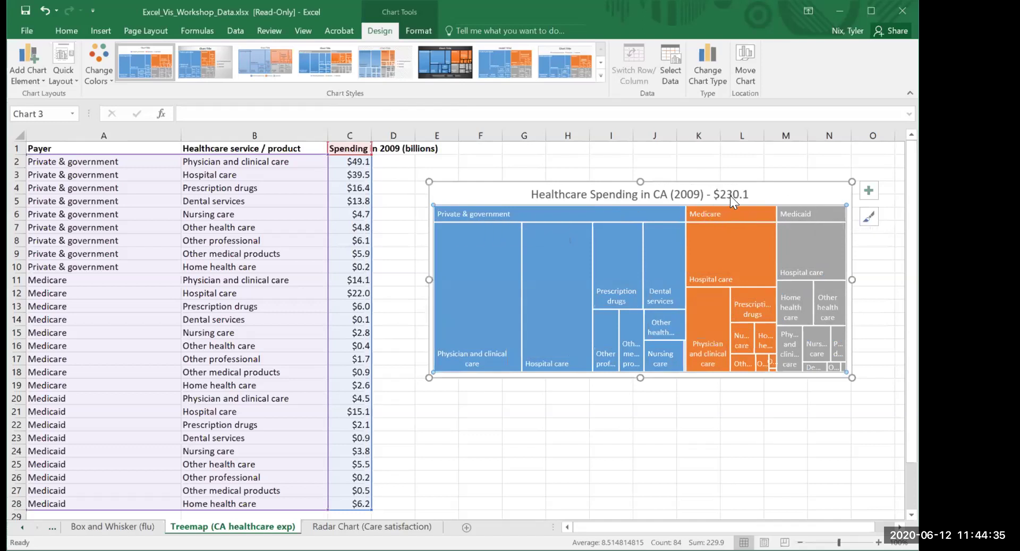
click(578, 209)
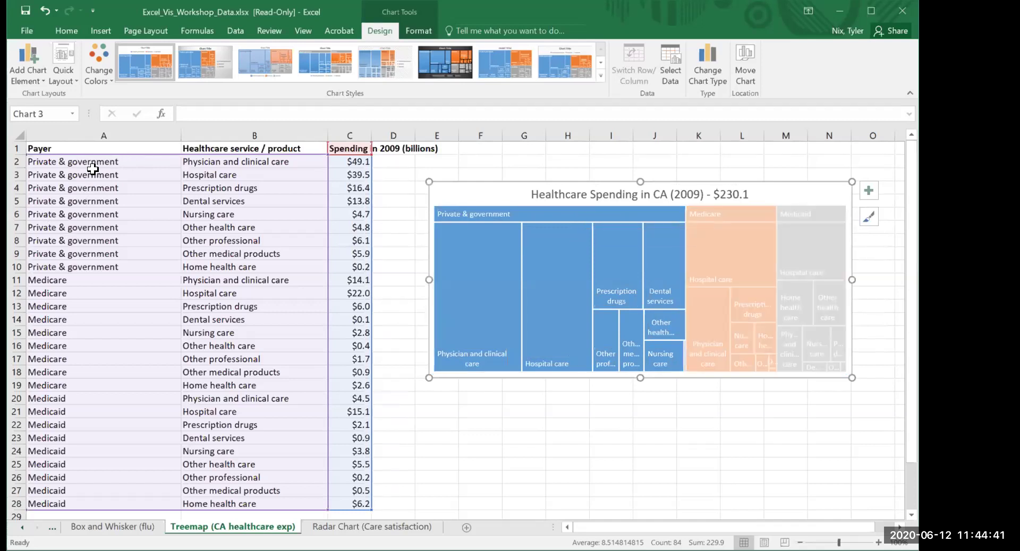
Change the payer name in A2 to "Private & government - $140.5B" and fill it down through A10.
click(127, 162)
double_click(132, 161)
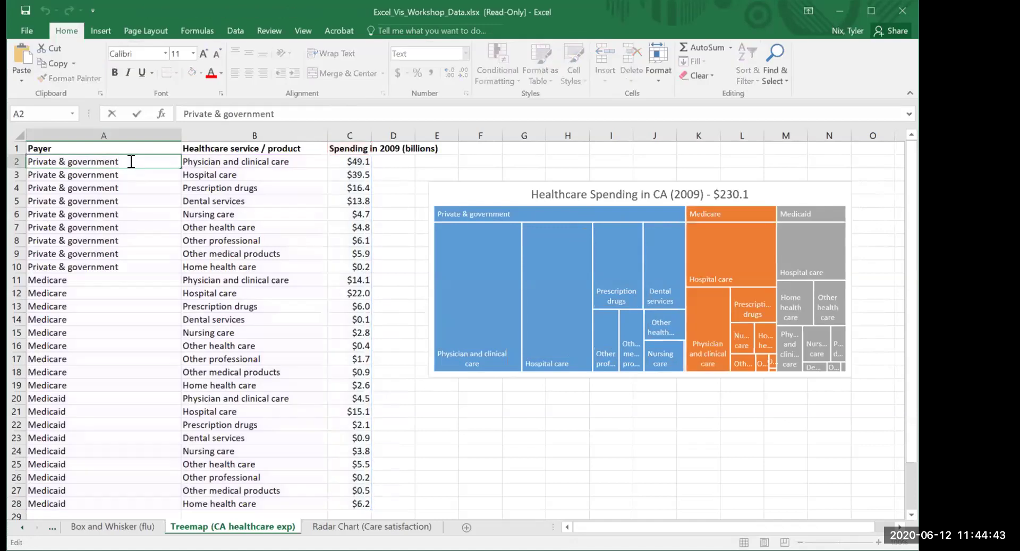
text(- )
text($13)
text(0)
text(.5)
key(BackSpace)
key(BackSpace)
key(BackSpace)
key(BackSpace)
text(40.5B)
key(ctrl+Return)
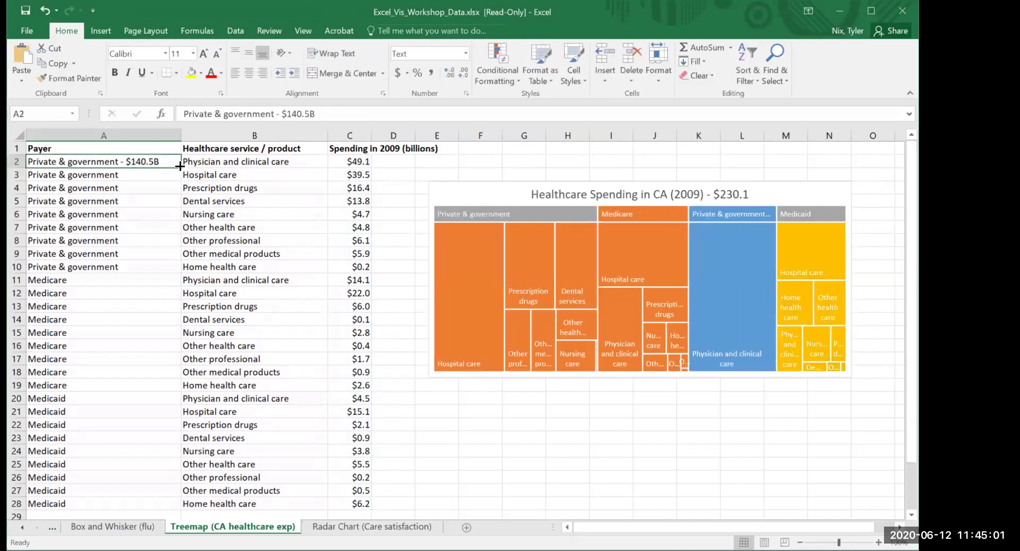
drag(179, 187, 170, 274)
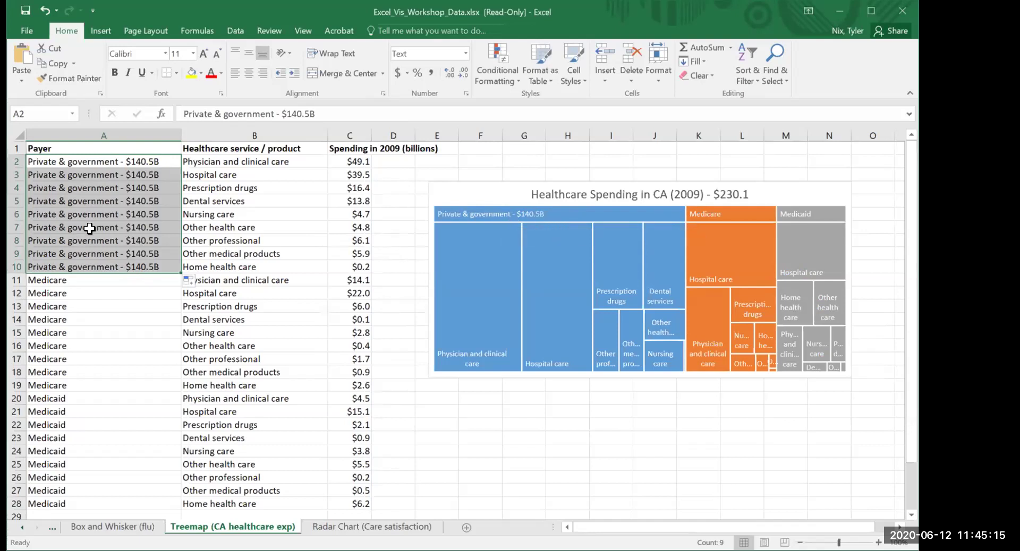
drag(108, 280, 110, 395)
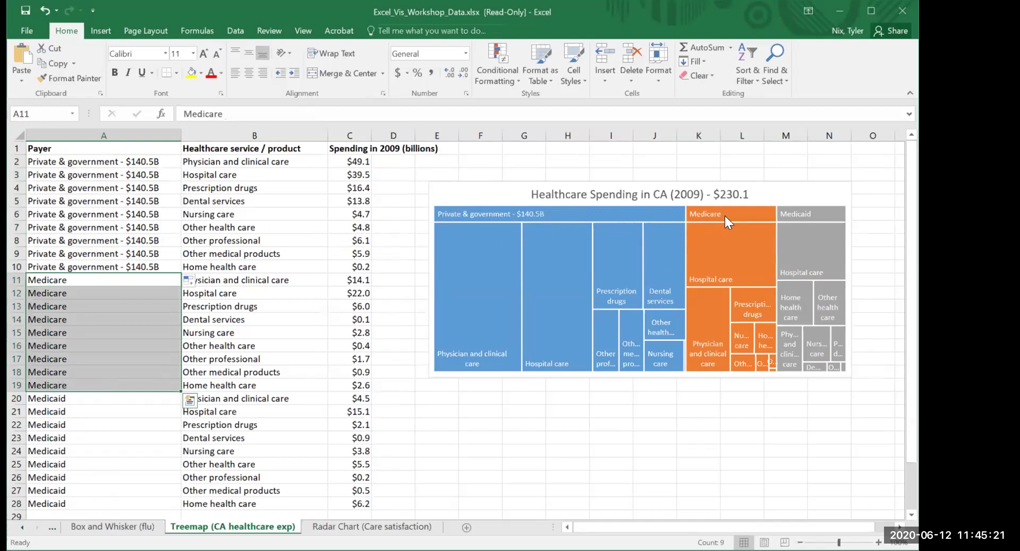
click(803, 194)
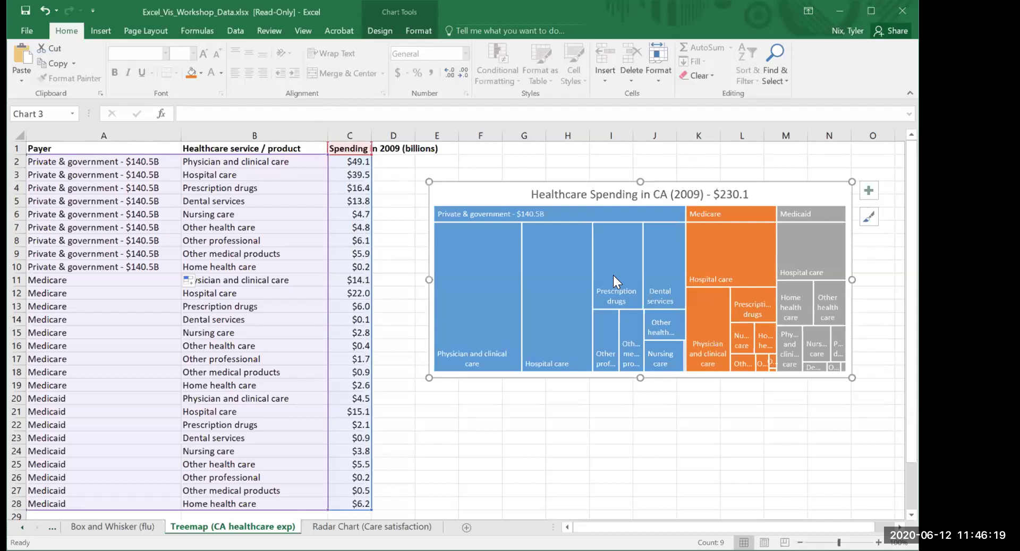
mouse_move(487, 287)
click(469, 277)
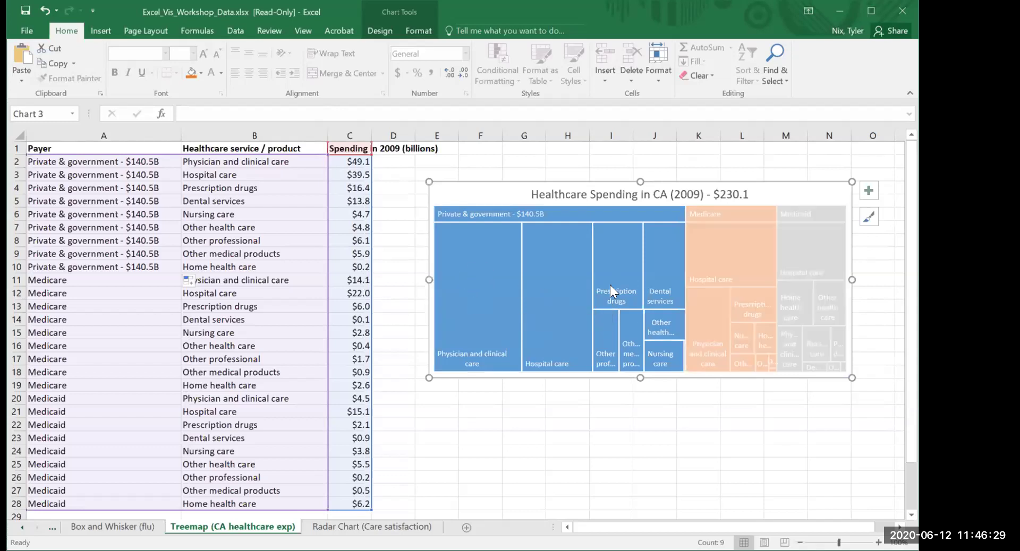
click(719, 268)
click(812, 268)
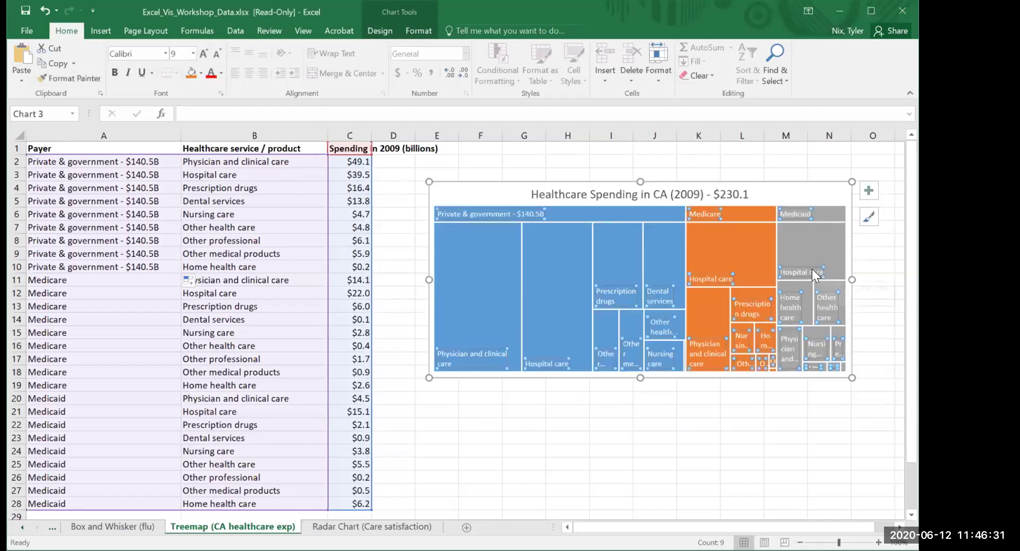
mouse_move(506, 253)
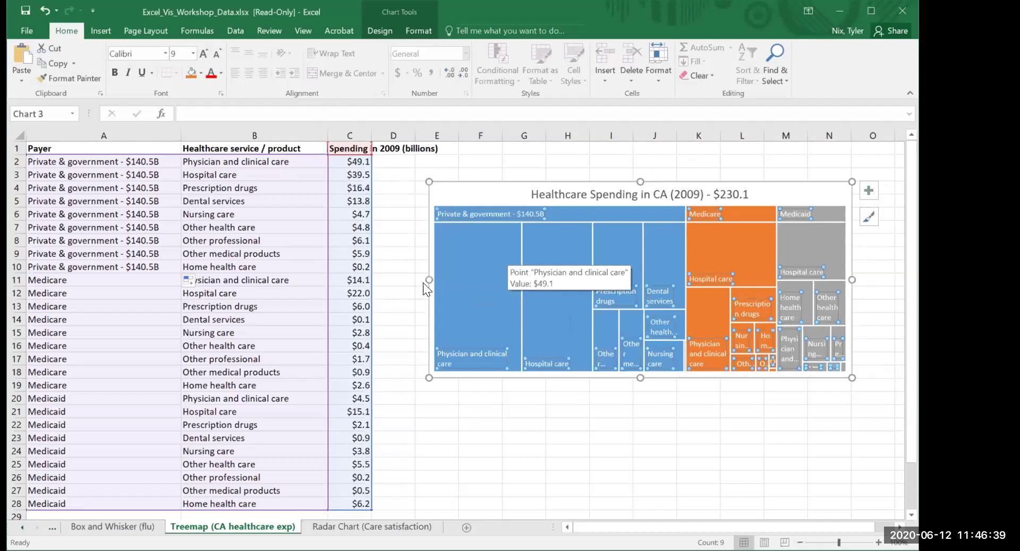
click(876, 261)
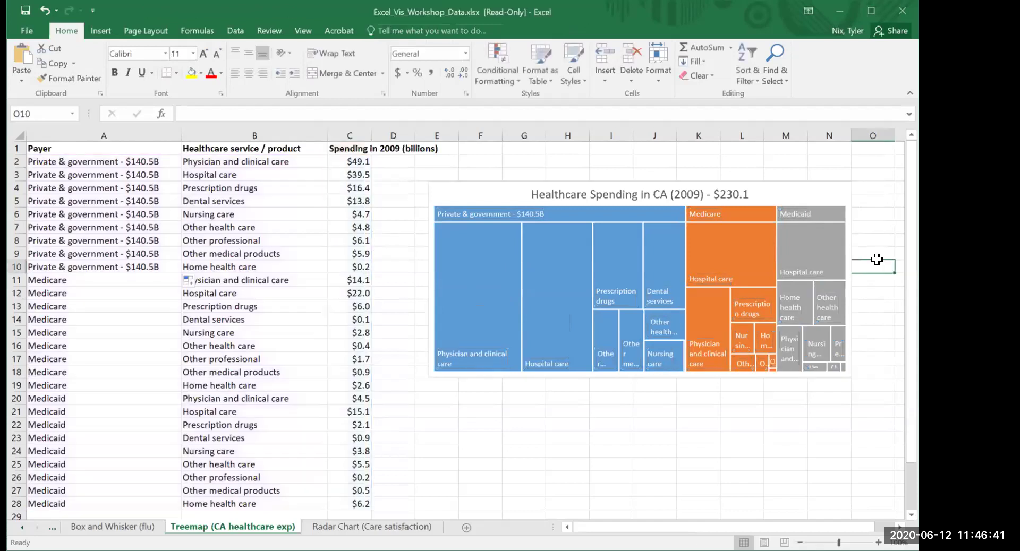
click(808, 200)
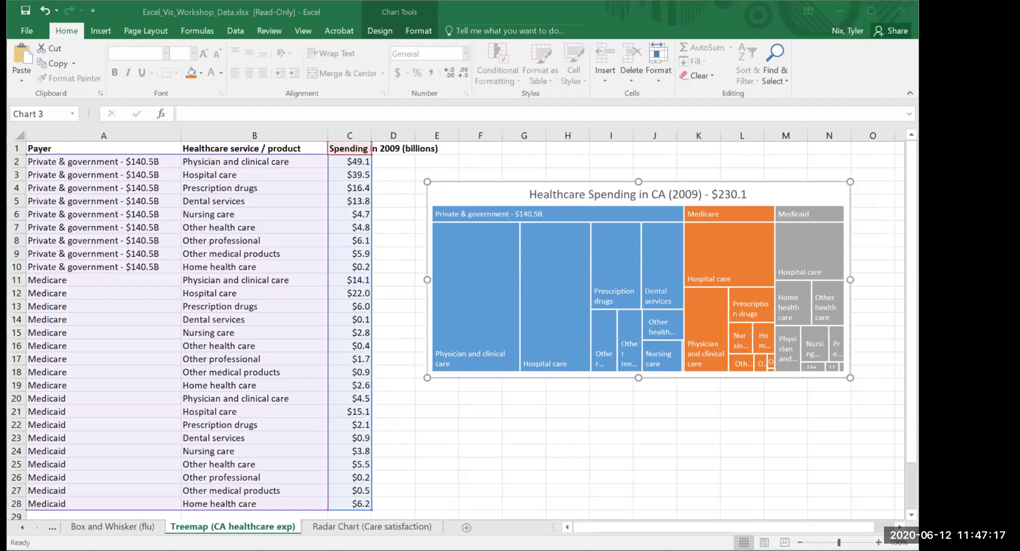
Switch to the Google Slides presentation in Firefox and advance to the Radar Chart slide.
key(alt+Tab)
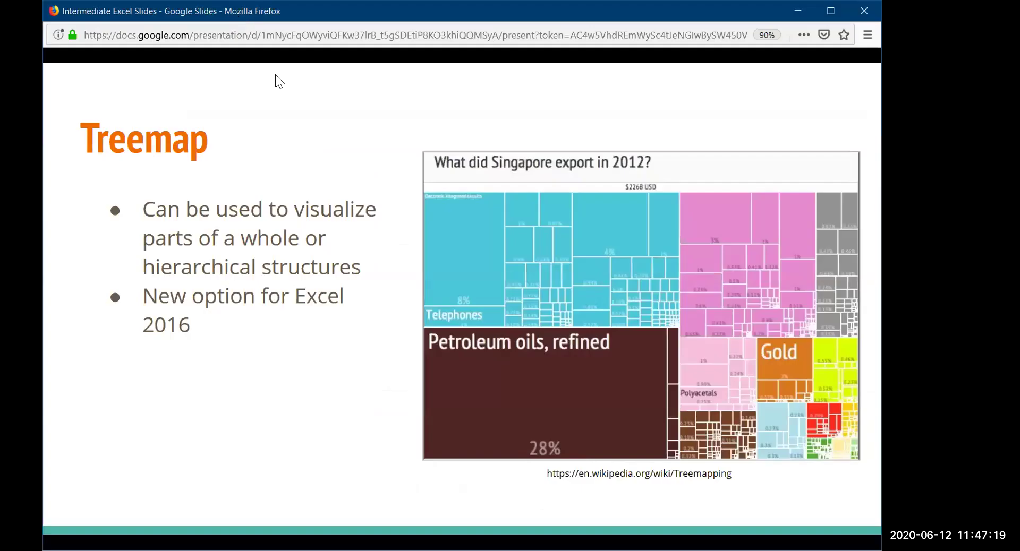
key(Right)
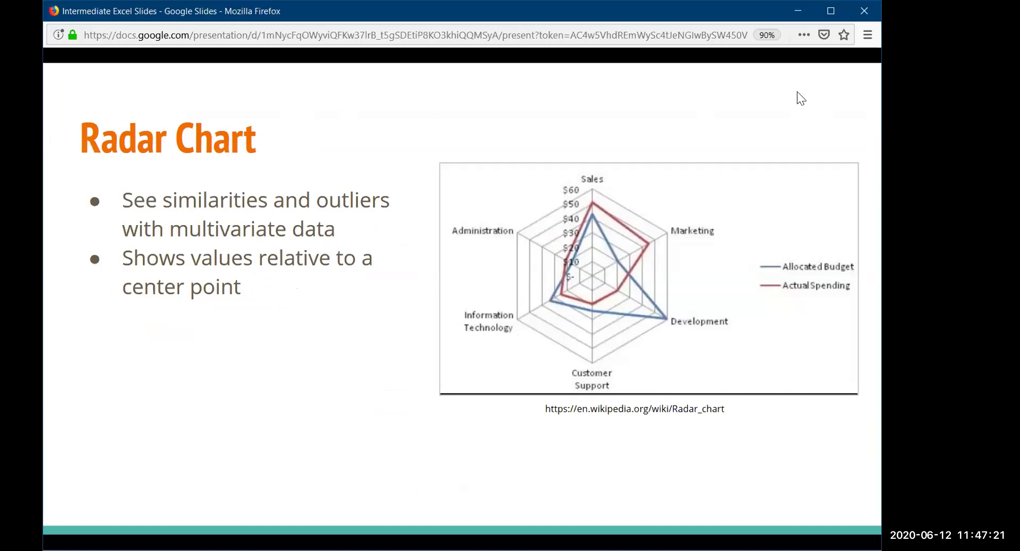
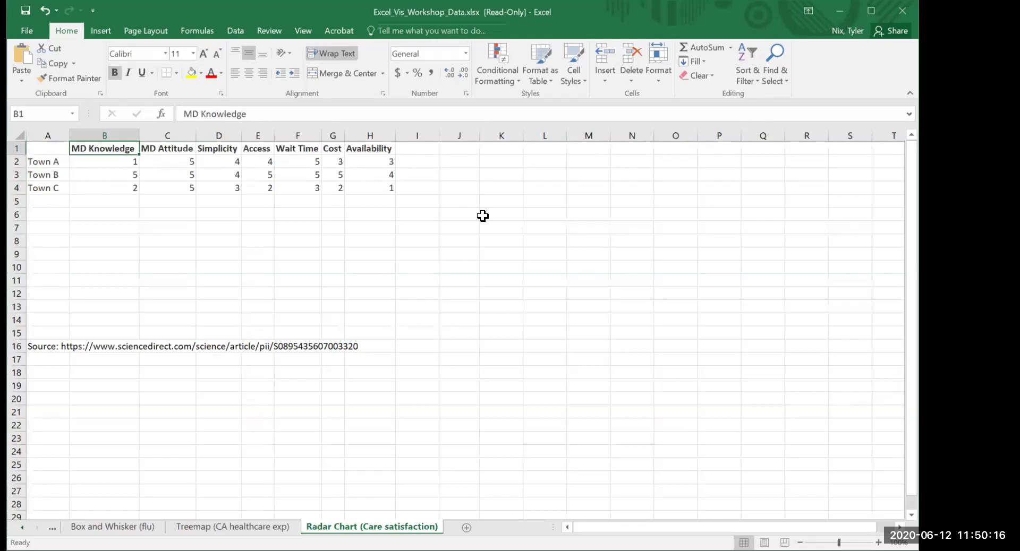
Insert a radar chart without markers from the town satisfaction data in A1:H4, and place it slightly enlarged beside the table.
drag(50, 147, 378, 188)
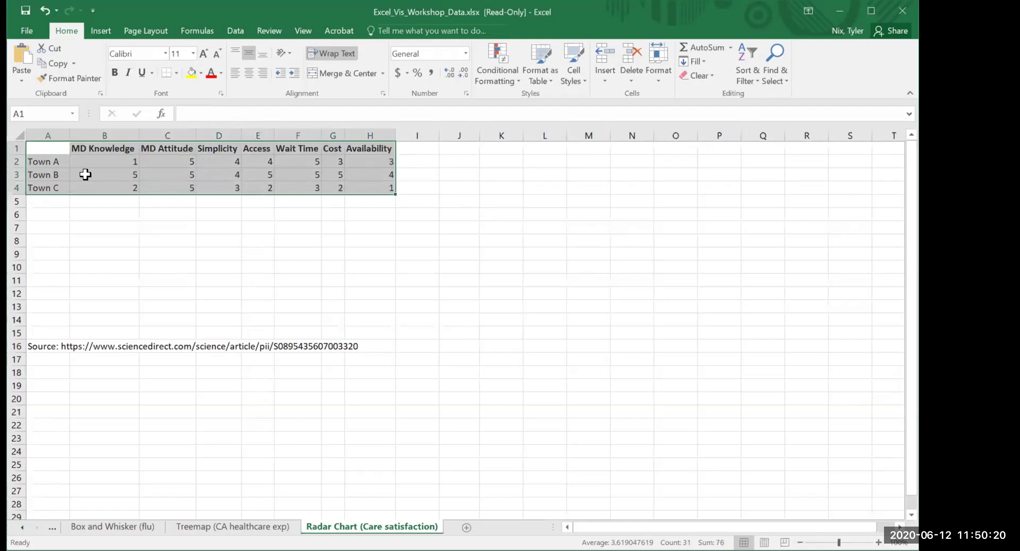
click(106, 32)
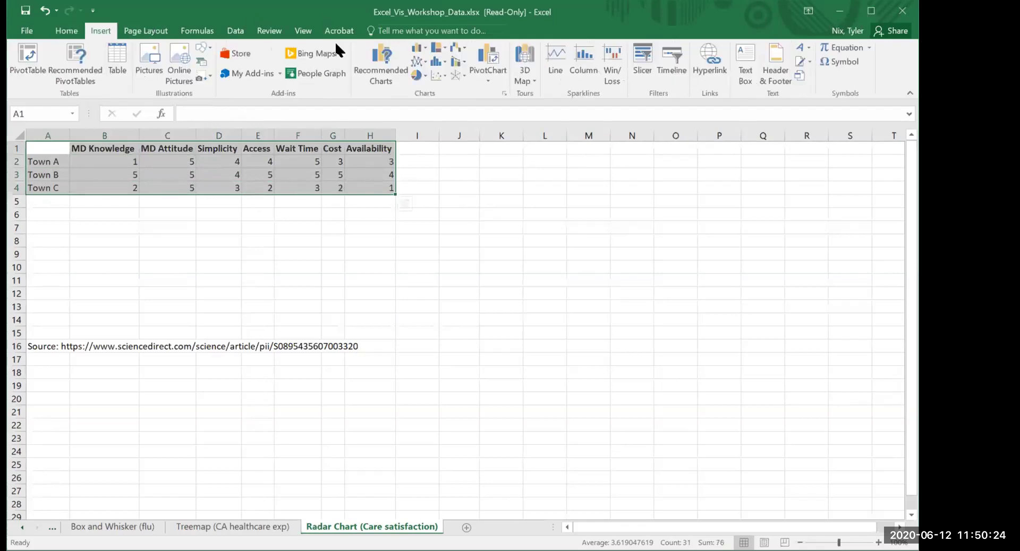
click(463, 77)
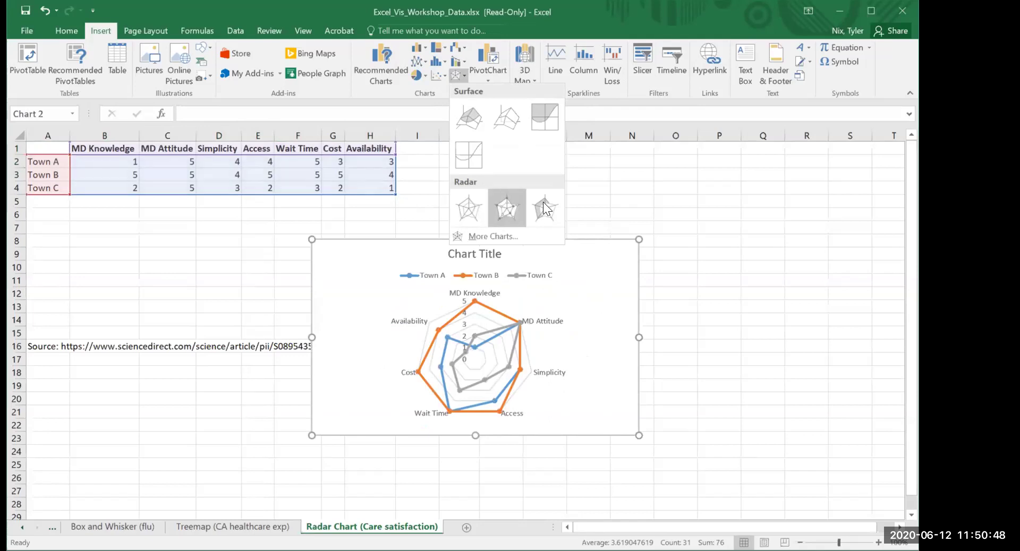
click(467, 208)
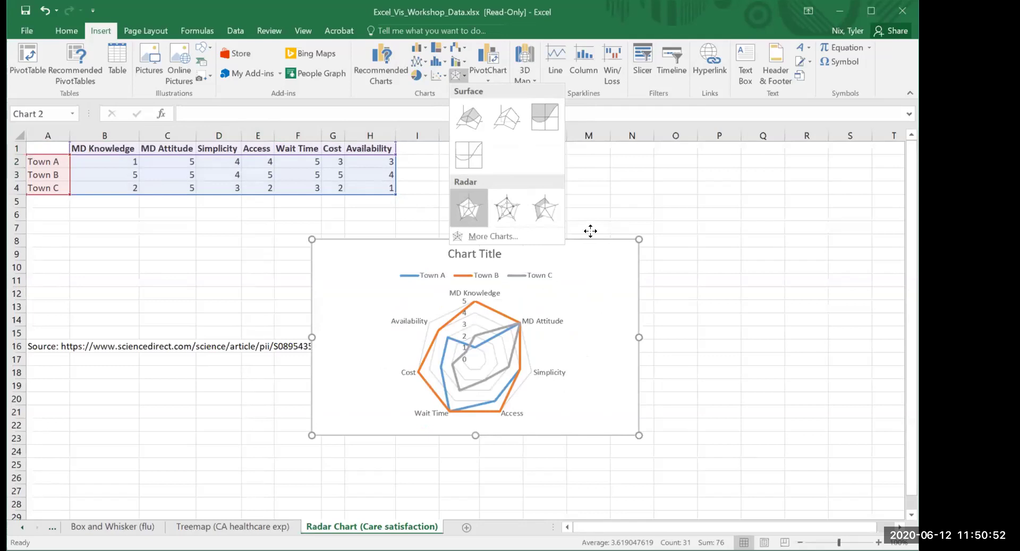
drag(758, 364, 774, 383)
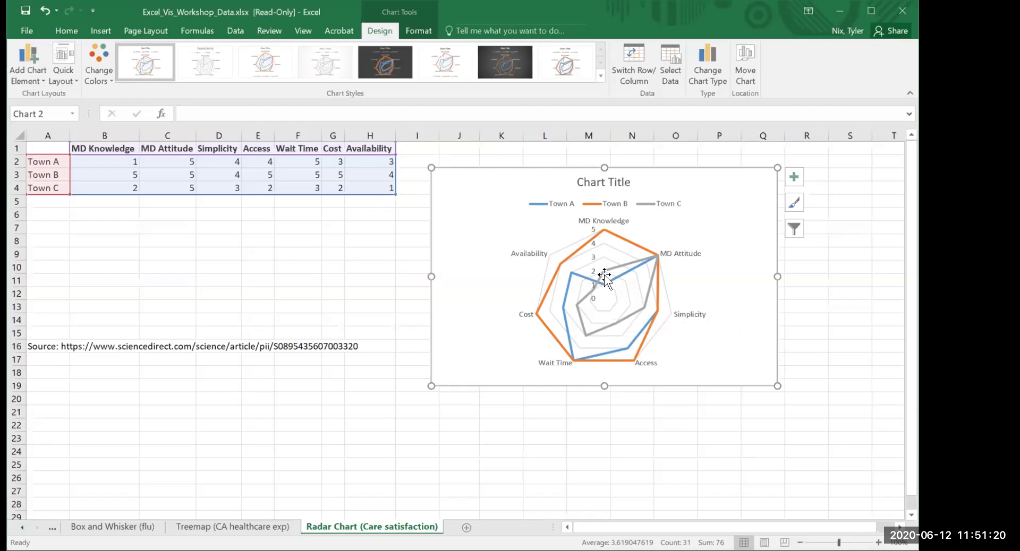
mouse_move(605, 282)
click(650, 204)
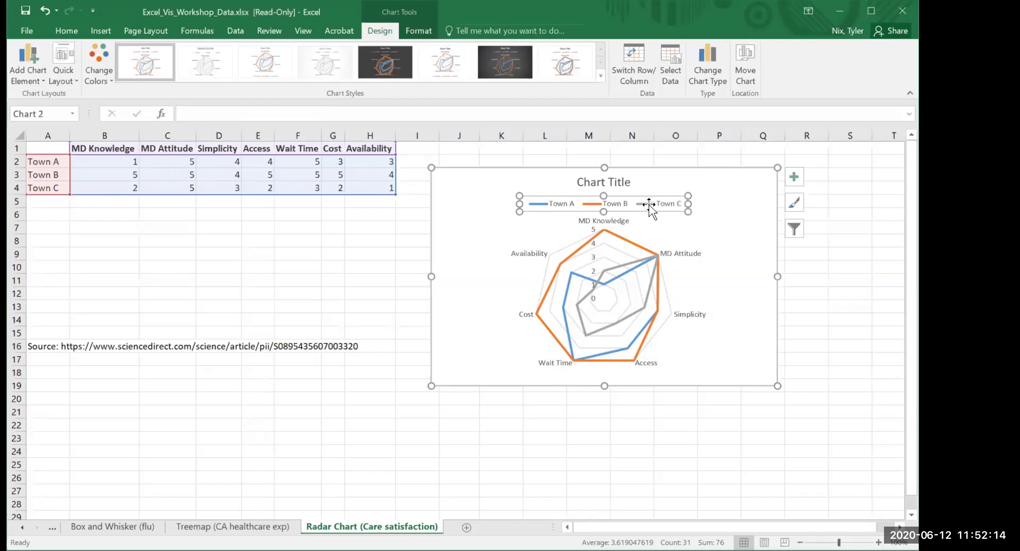
click(649, 203)
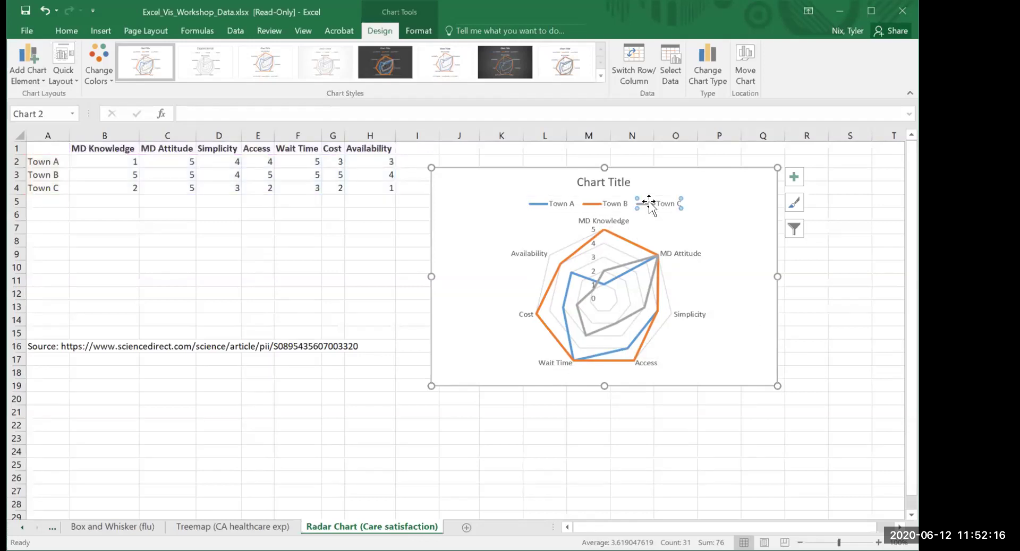
click(741, 236)
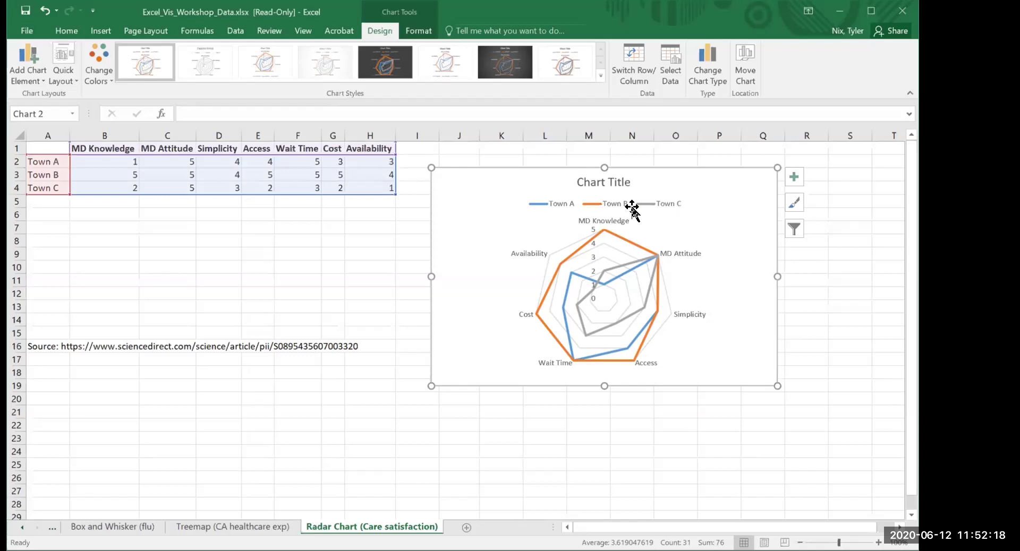
Move the radar chart's legend to the bottom of the chart without overlapping the plot.
click(649, 204)
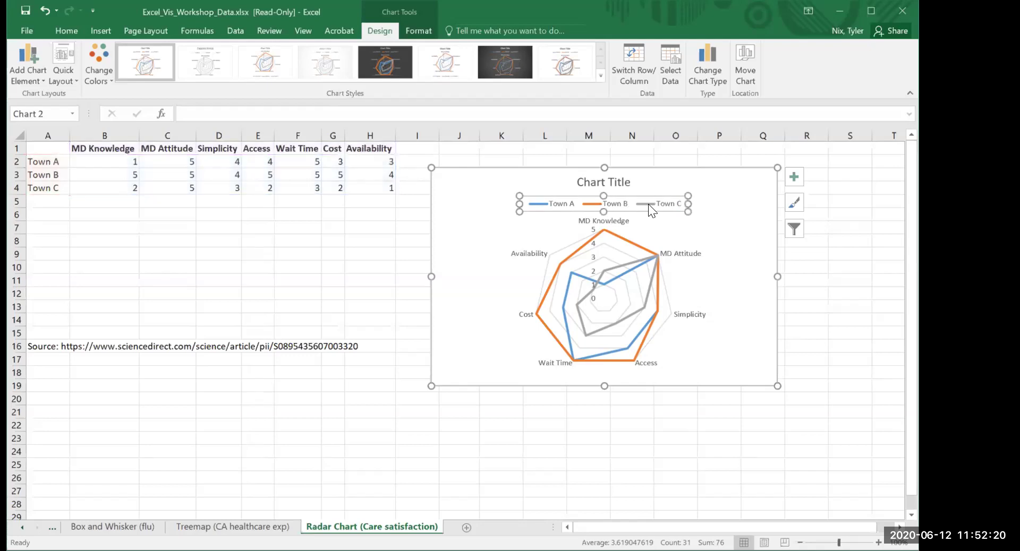
right_click(648, 204)
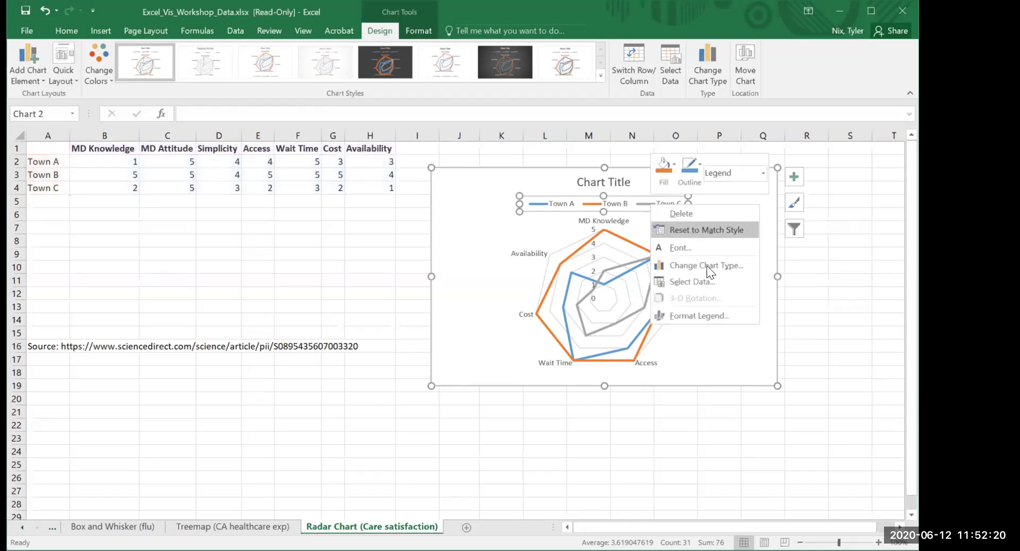
click(692, 317)
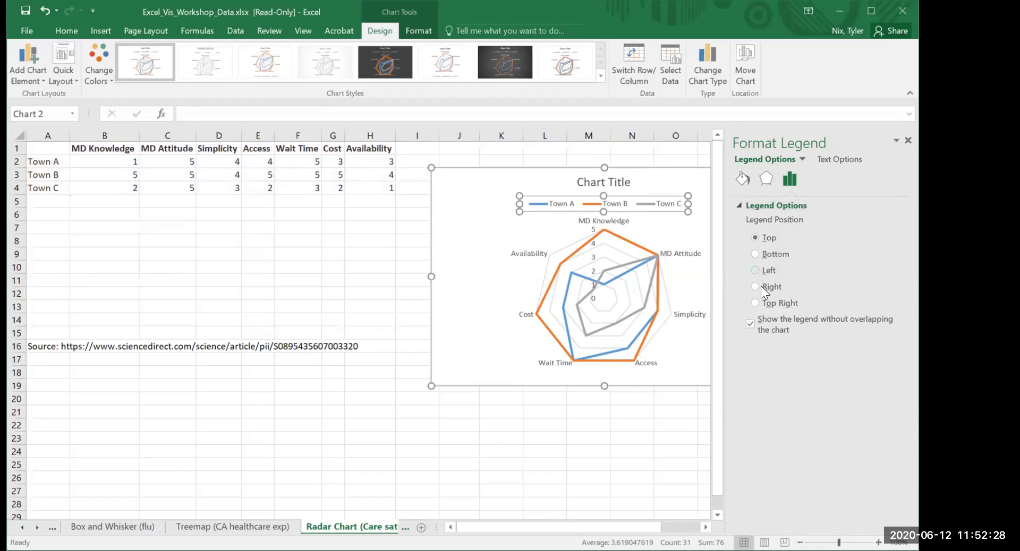
click(755, 254)
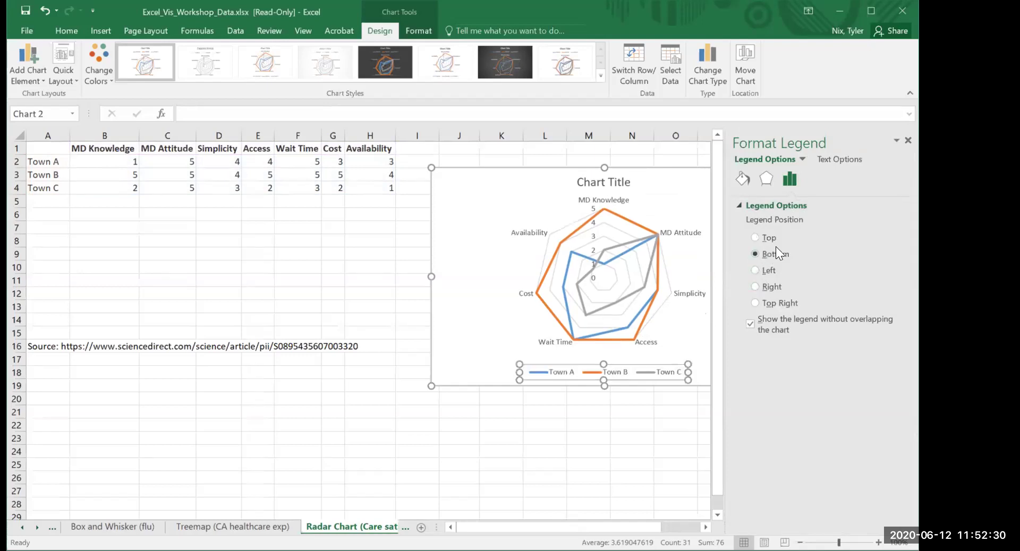
click(908, 142)
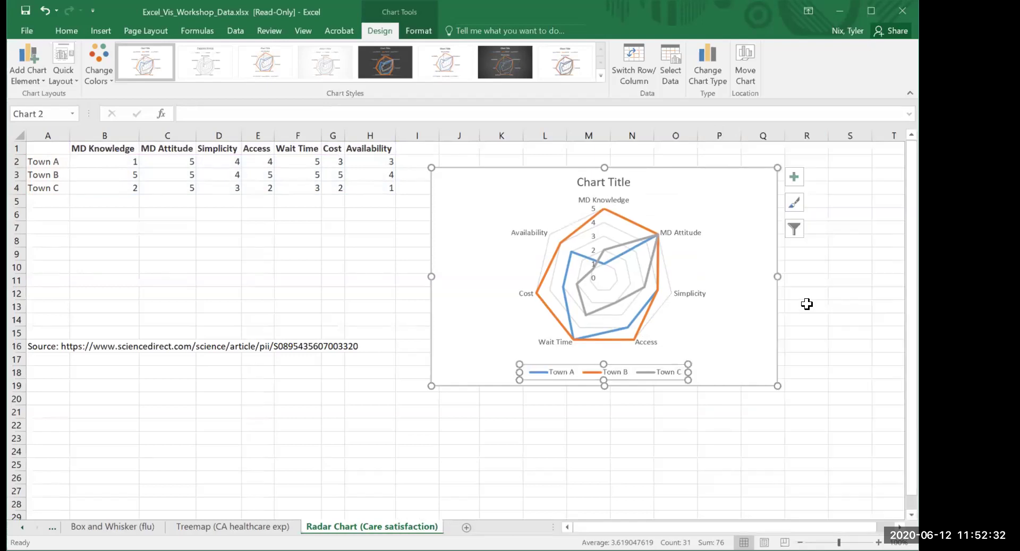
click(740, 322)
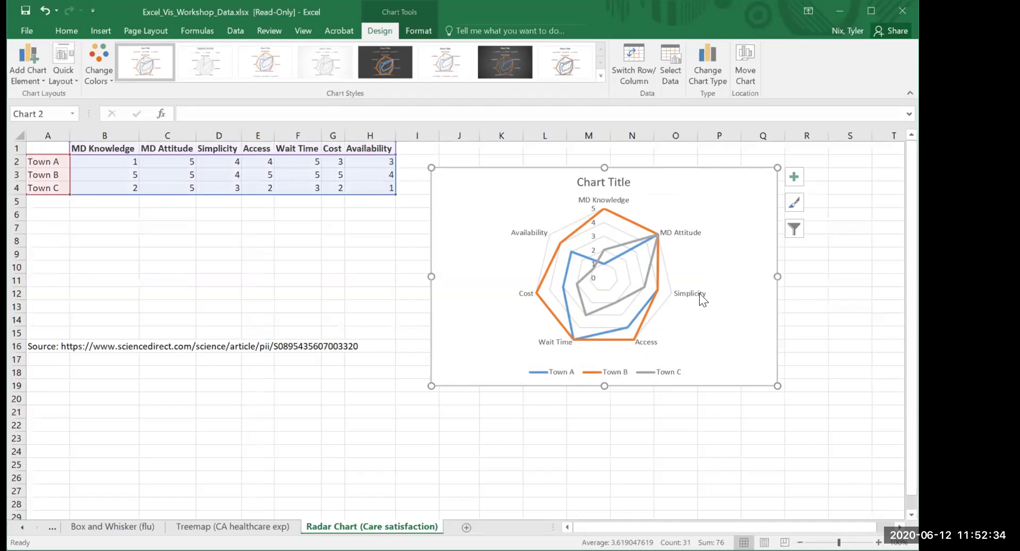
Inspect the Town C and Town A series in the radar chart by selecting their lines to highlight the matching source rows.
click(582, 306)
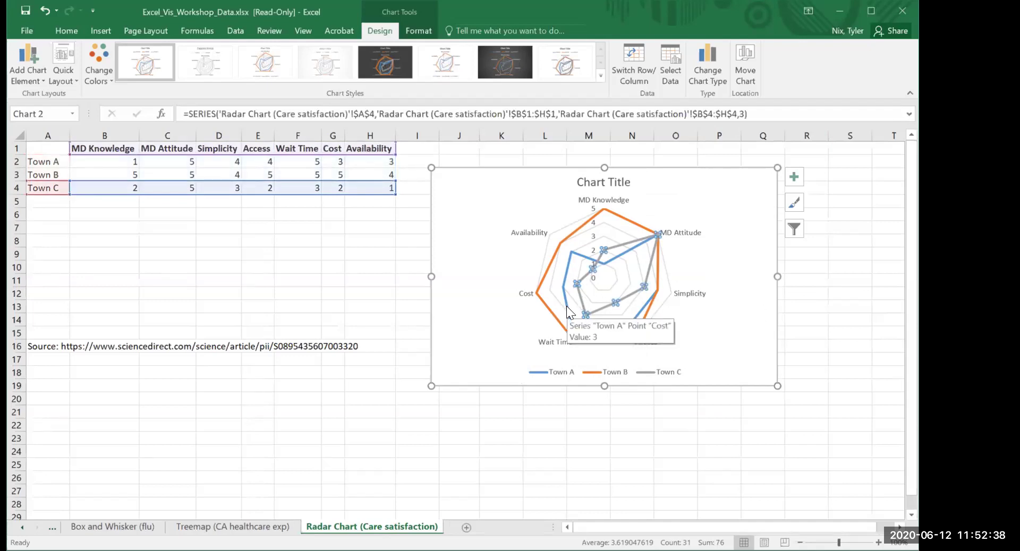
click(567, 306)
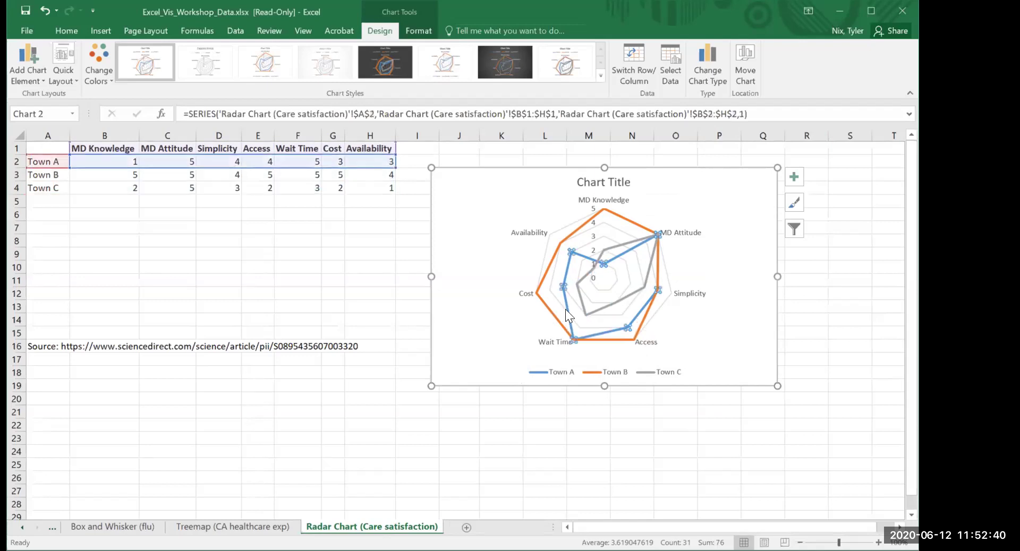
click(581, 304)
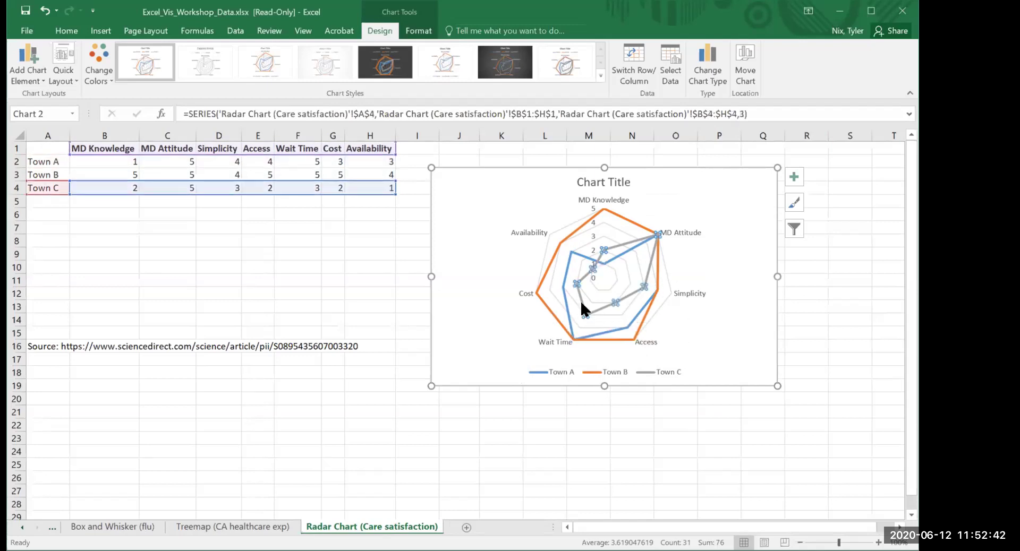
Retitle the radar chart "Regional Healthcare Satisfaction".
click(609, 181)
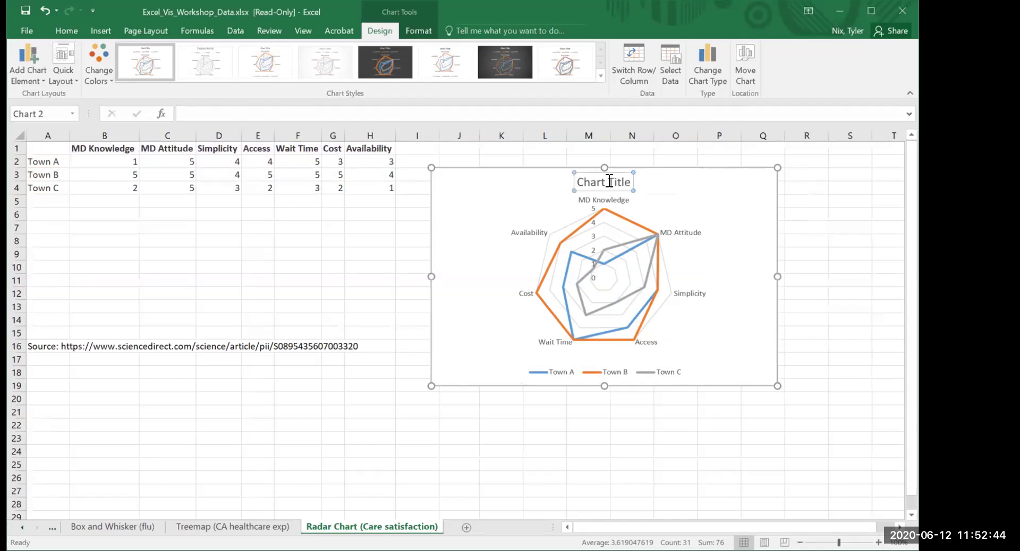
click(609, 182)
drag(579, 181, 653, 183)
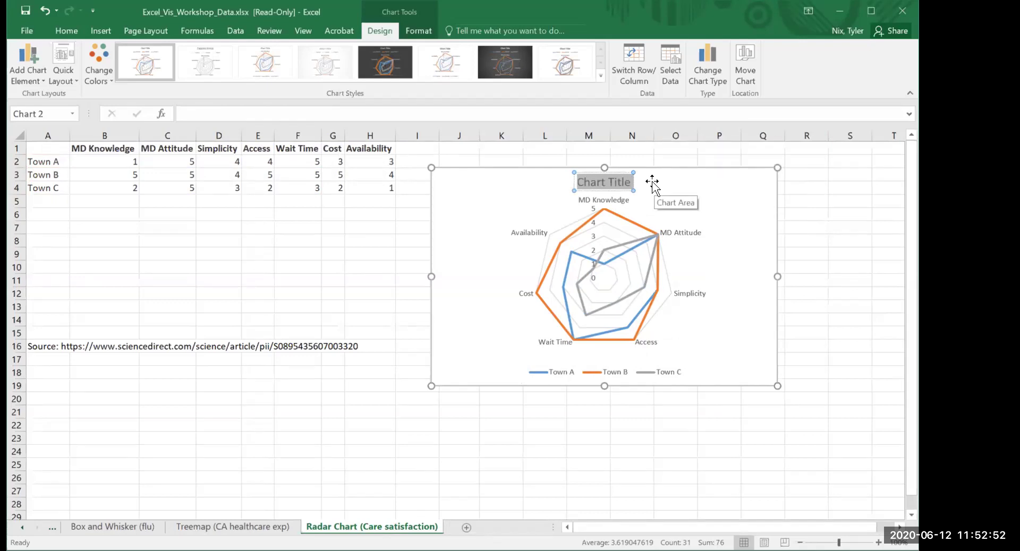
text(Regiona)
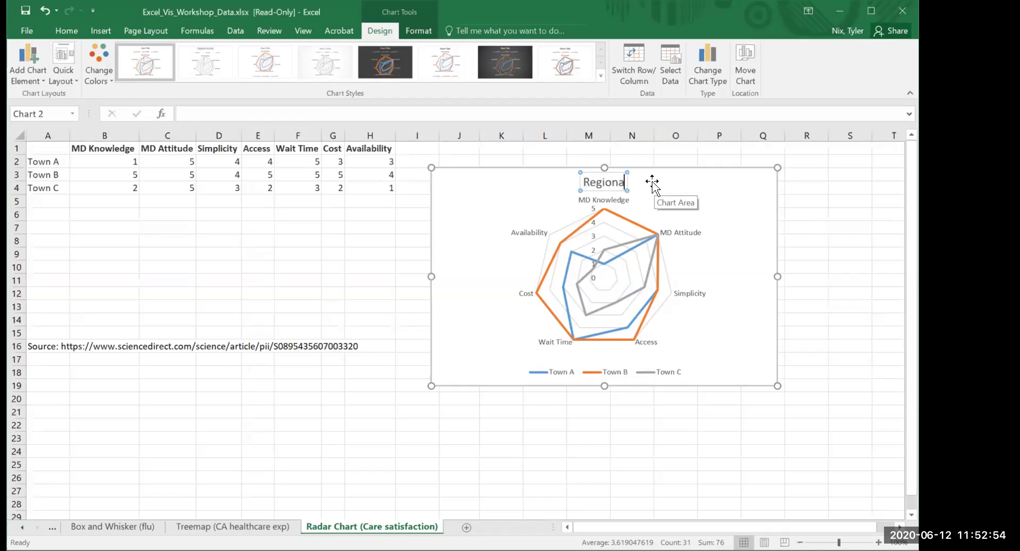
text(l Health)
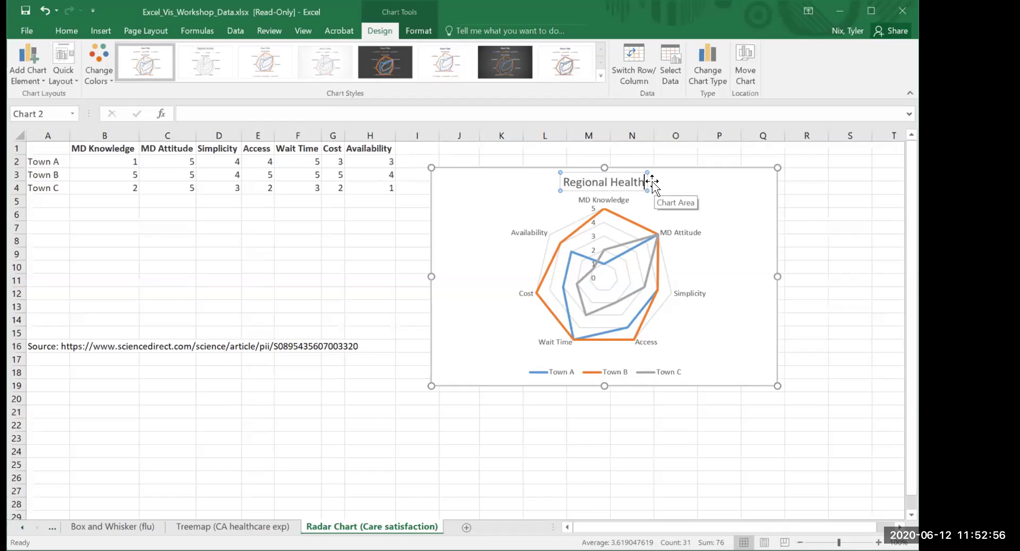
text(care Satisfaction)
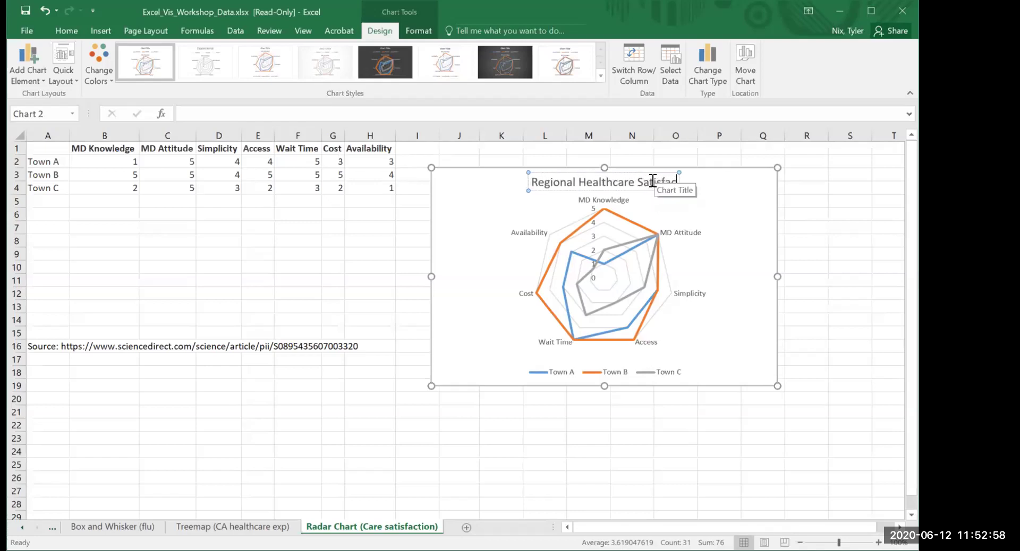
key(Return)
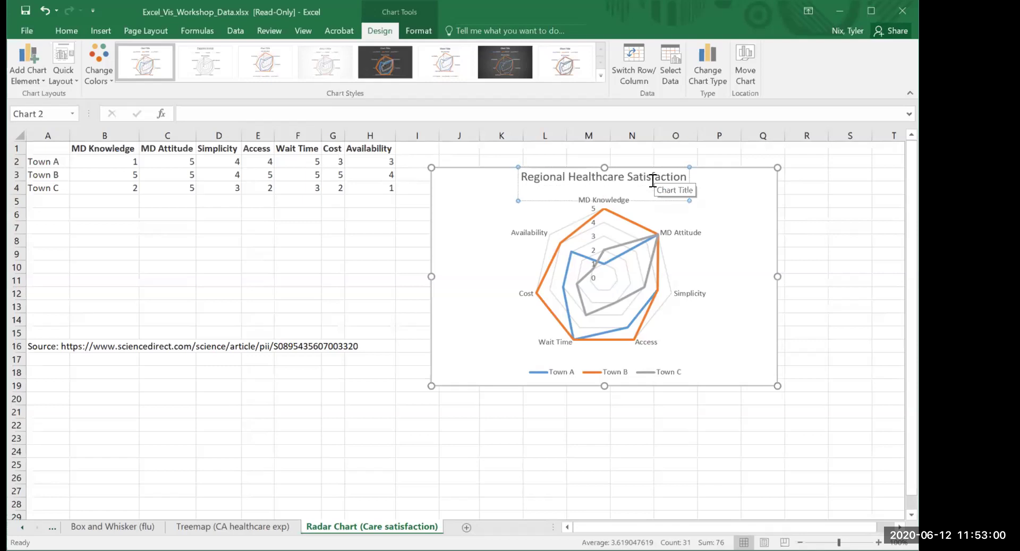
key(BackSpace)
Copy the entire radar chart to the clipboard.
click(743, 215)
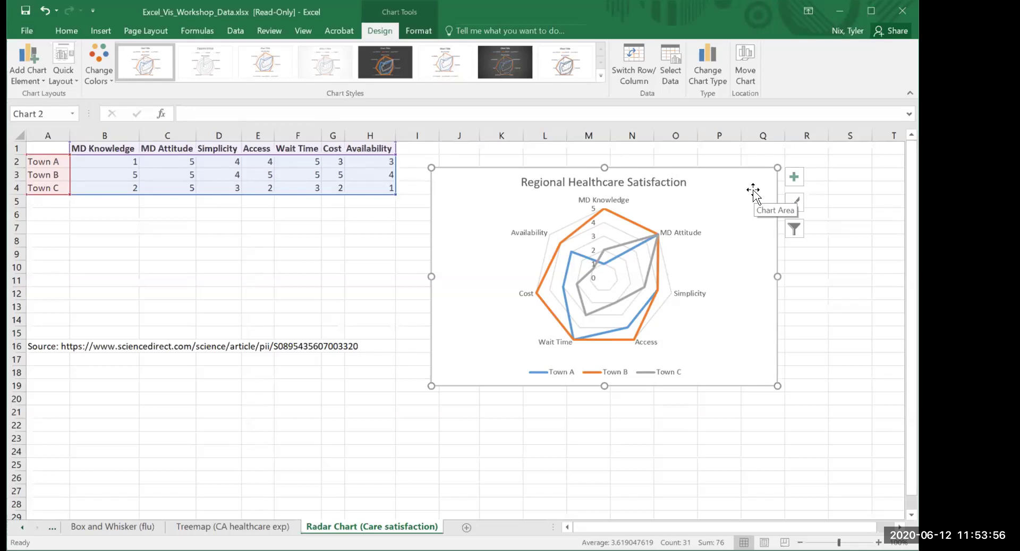
right_click(722, 185)
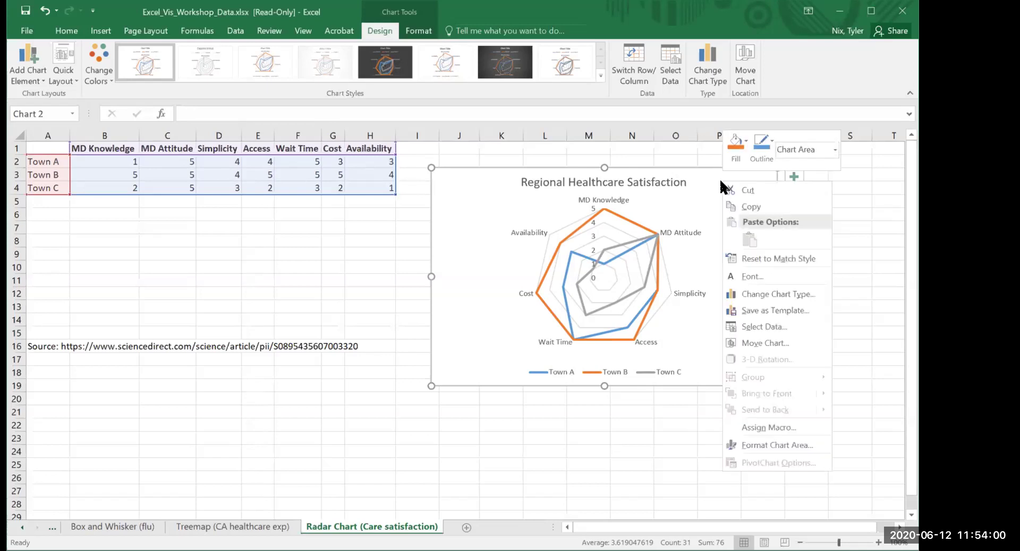
click(761, 207)
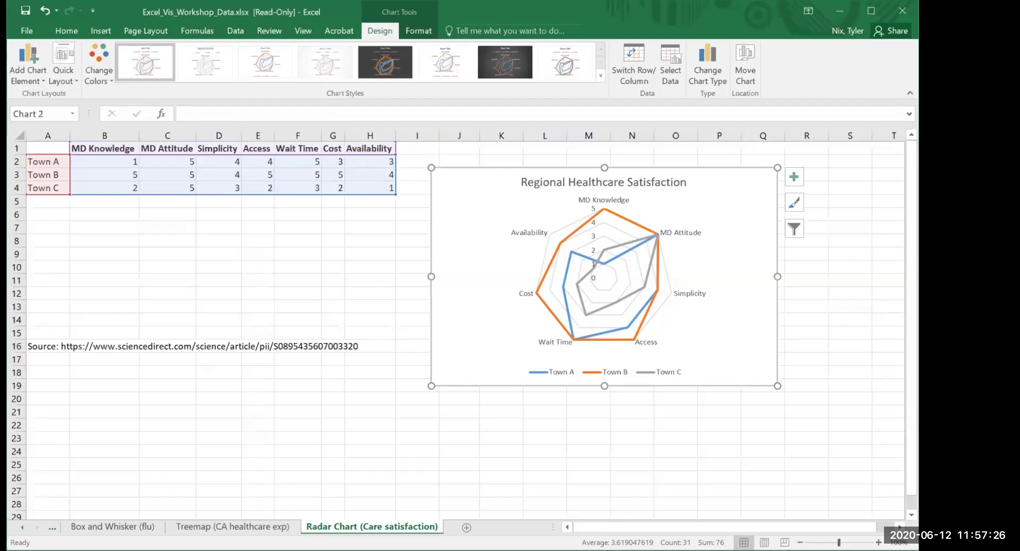
View the overdose data on the Heatmap (OH opioid) sheet, and return to the Radar Chart (Care satisfaction) sheet.
click(22, 528)
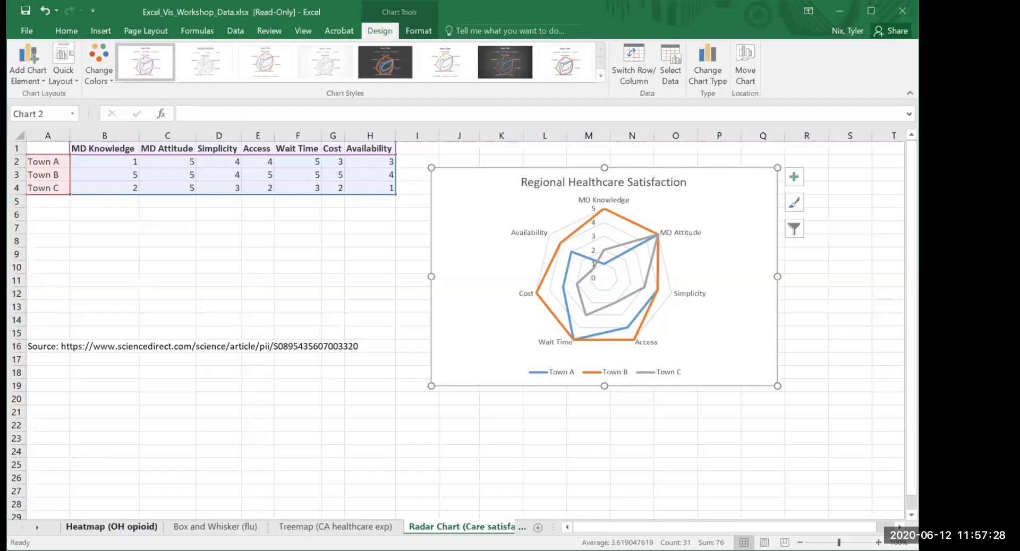
click(112, 527)
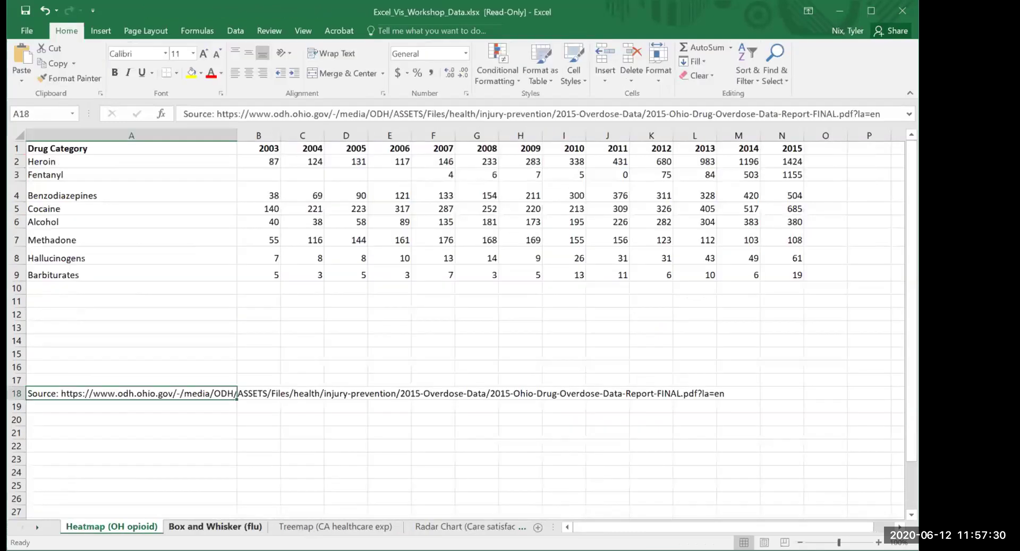
click(468, 526)
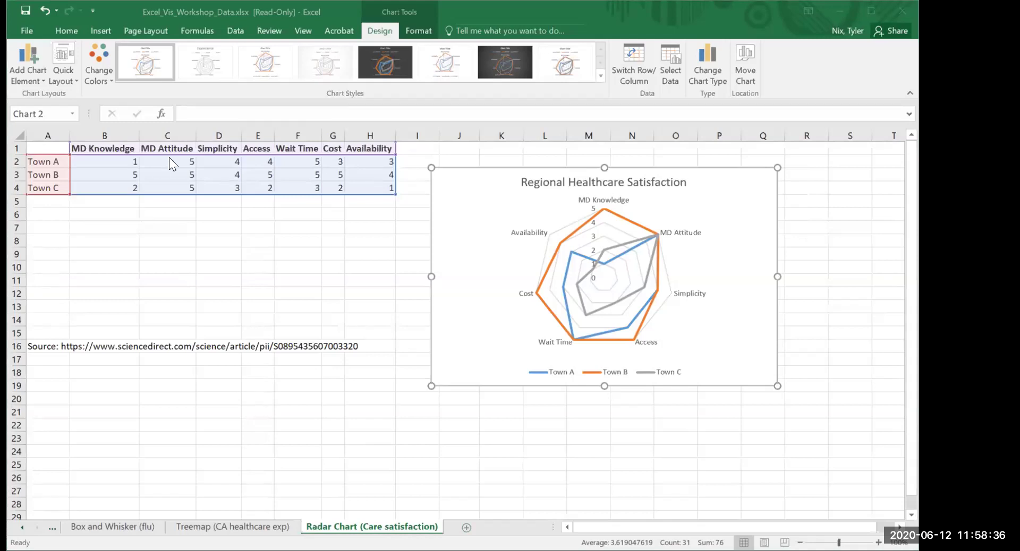
Switch to the Google Slides presentation in Firefox and go back to the Learning outcomes slide.
key(alt+Tab)
key(Left)
key(Left)
key(Left)
key(Left)
key(Left)
key(Left)
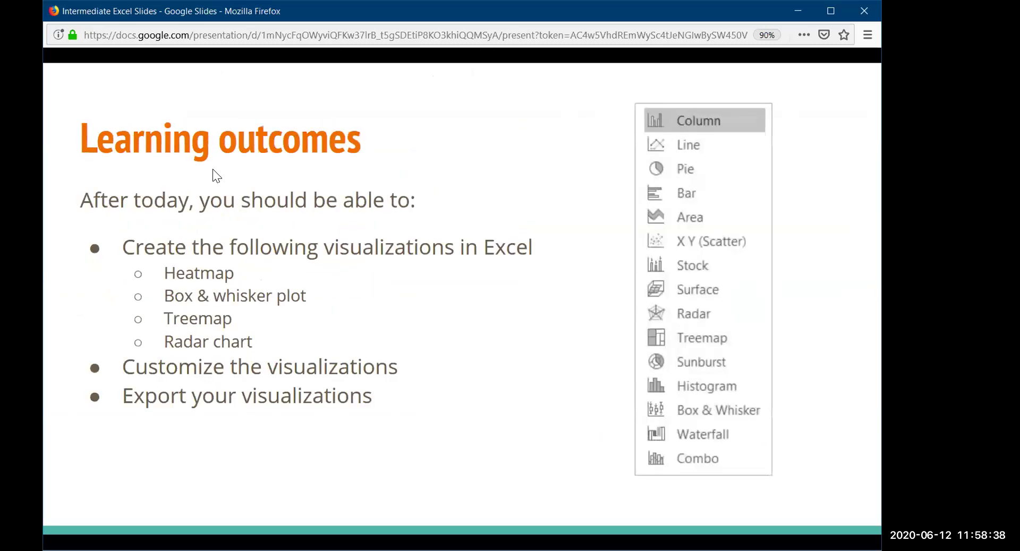